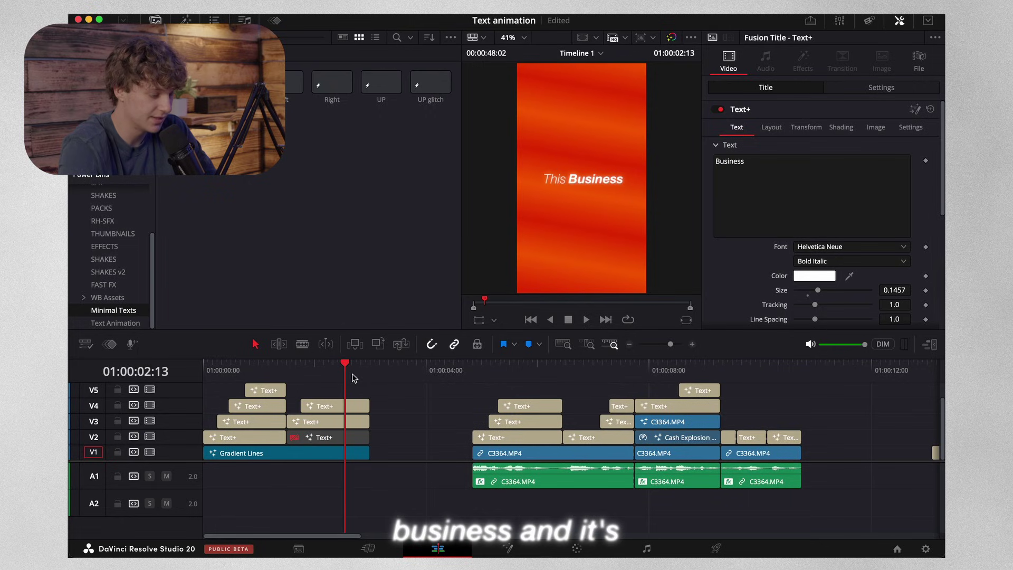
# Play the talking-head clip's finished text animation from 01:00:04:20 to review the example
pyautogui.click(474, 373)
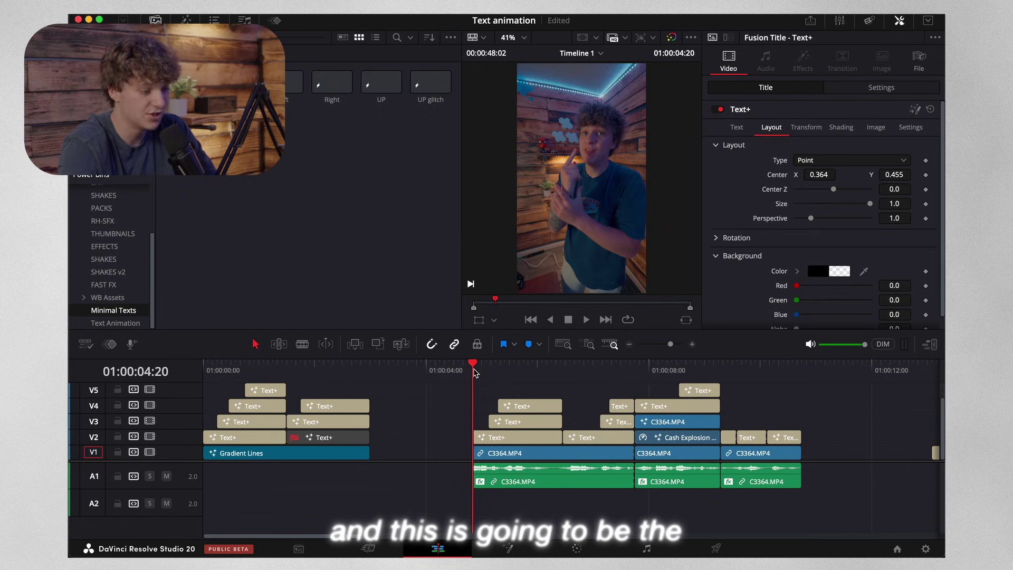
pyautogui.press('space')
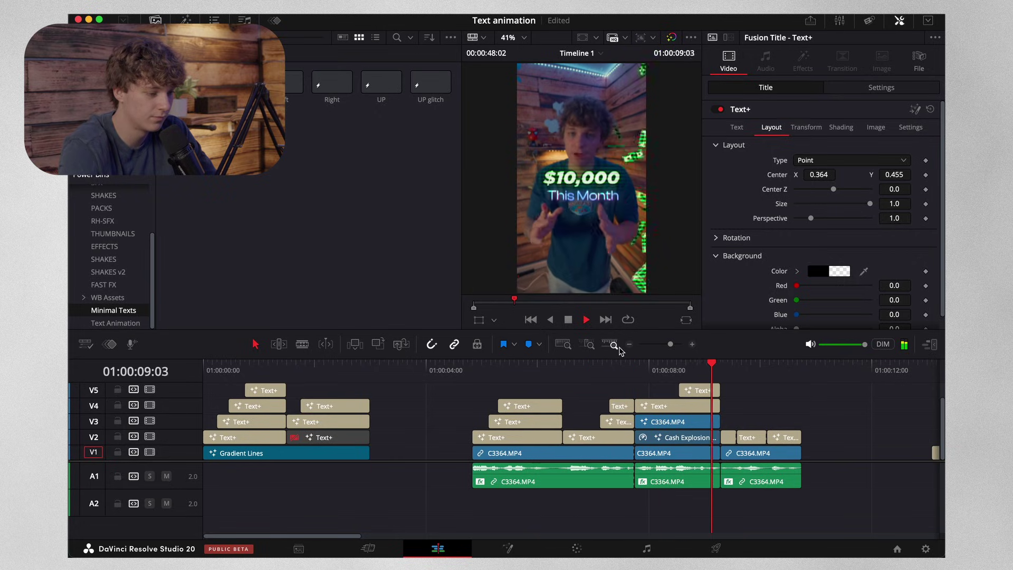
pyautogui.press('super+minus')
pyautogui.press('space')
pyautogui.press('super+minus')
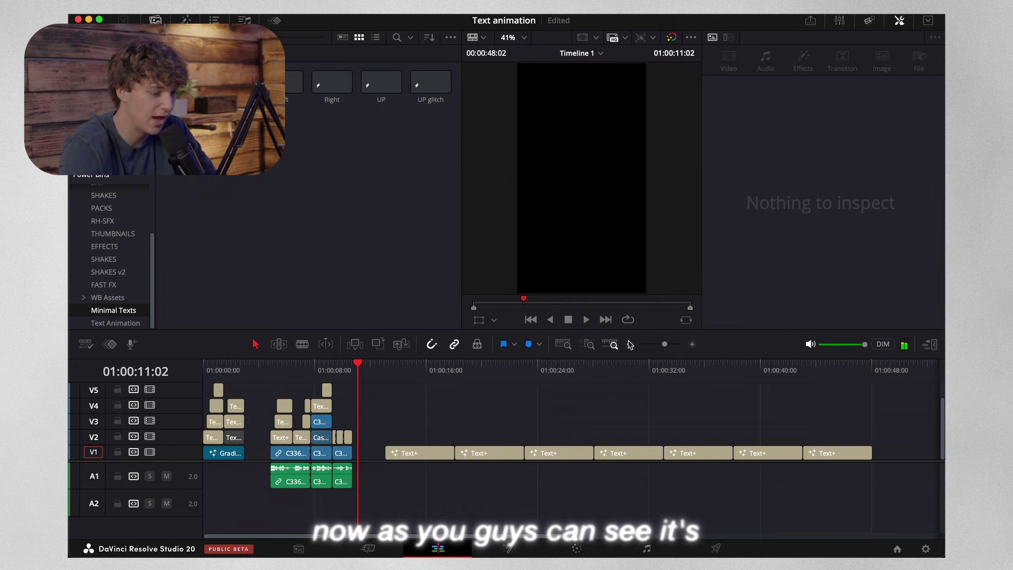
# Review the talking-head title frame and preview the sample slide animations on the Text+ clips further along the timeline
pyautogui.moveTo(277, 370); pyautogui.dragTo(282, 370)
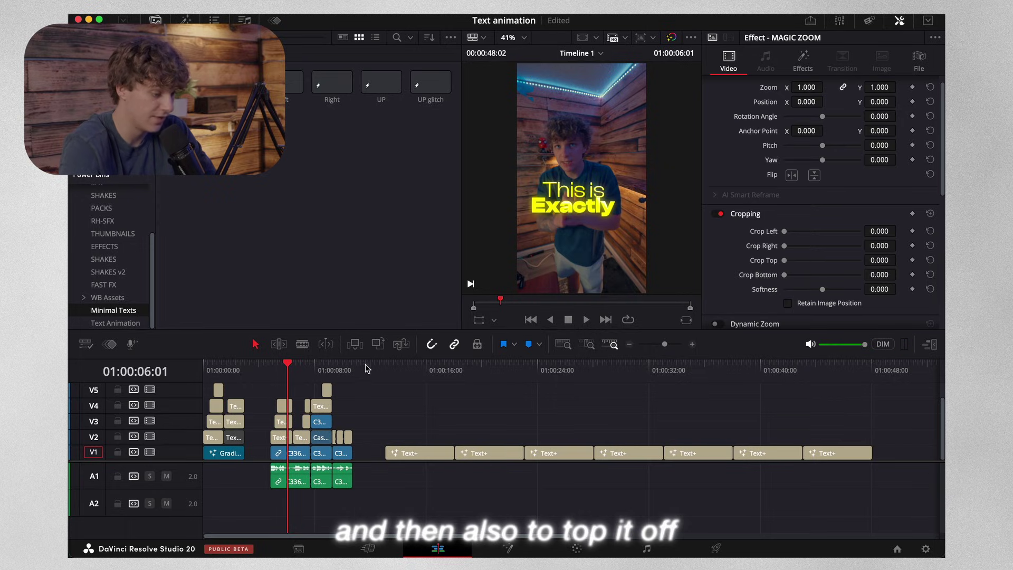
pyautogui.click(381, 369)
pyautogui.press('space')
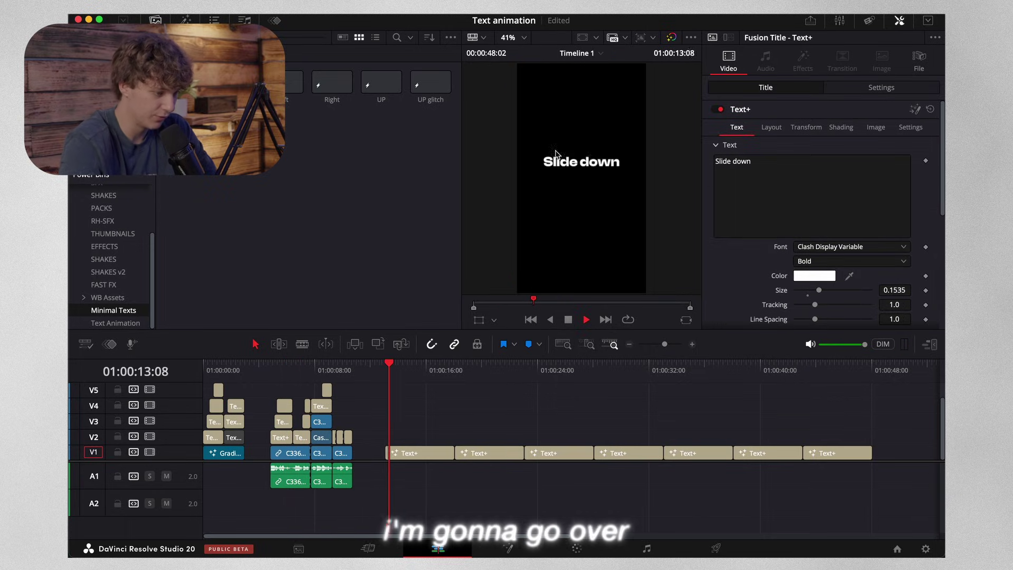
pyautogui.click(455, 370)
pyautogui.press('space')
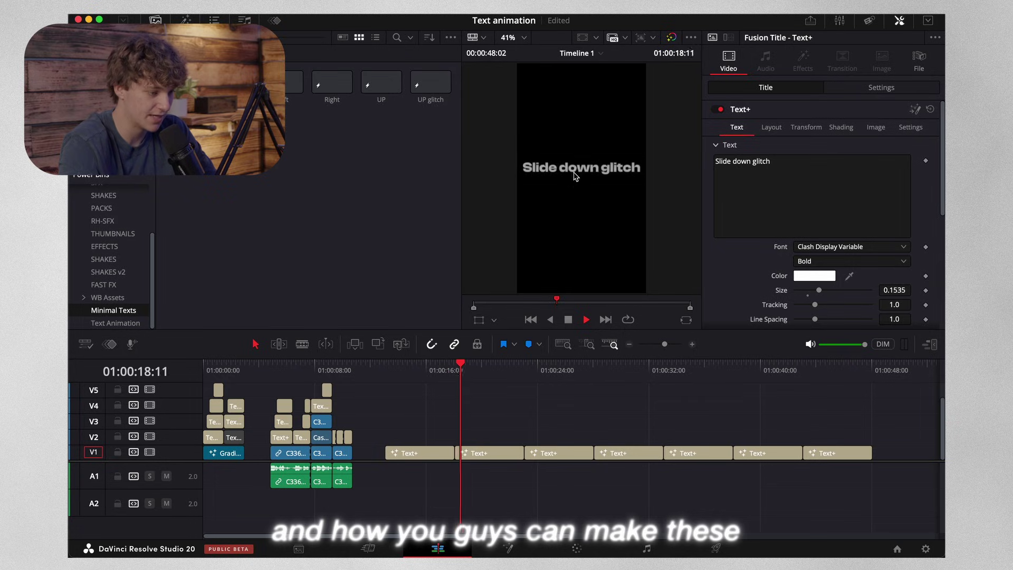
pyautogui.click(526, 369)
pyautogui.press('space')
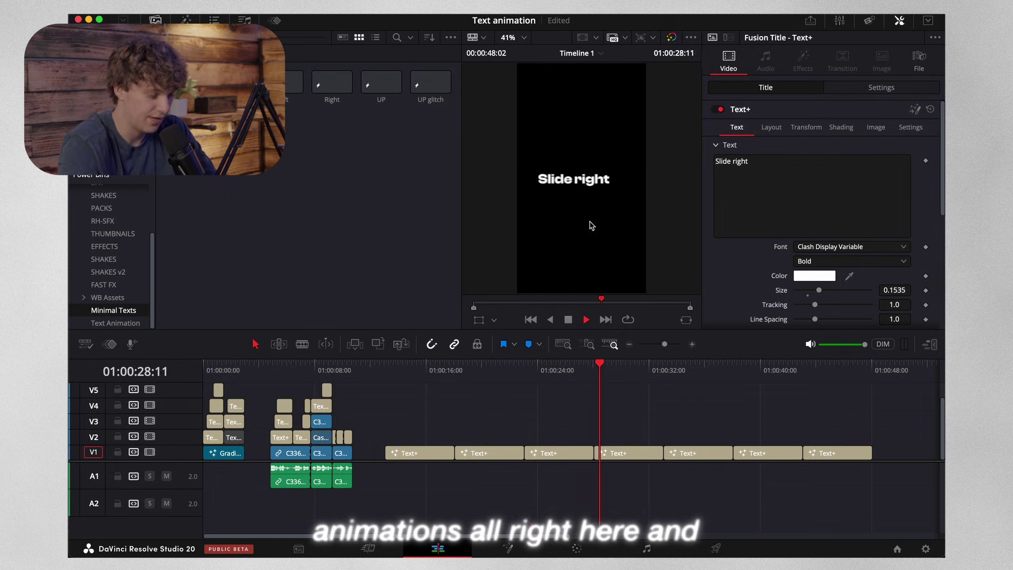
pyautogui.click(659, 371)
pyautogui.press('space')
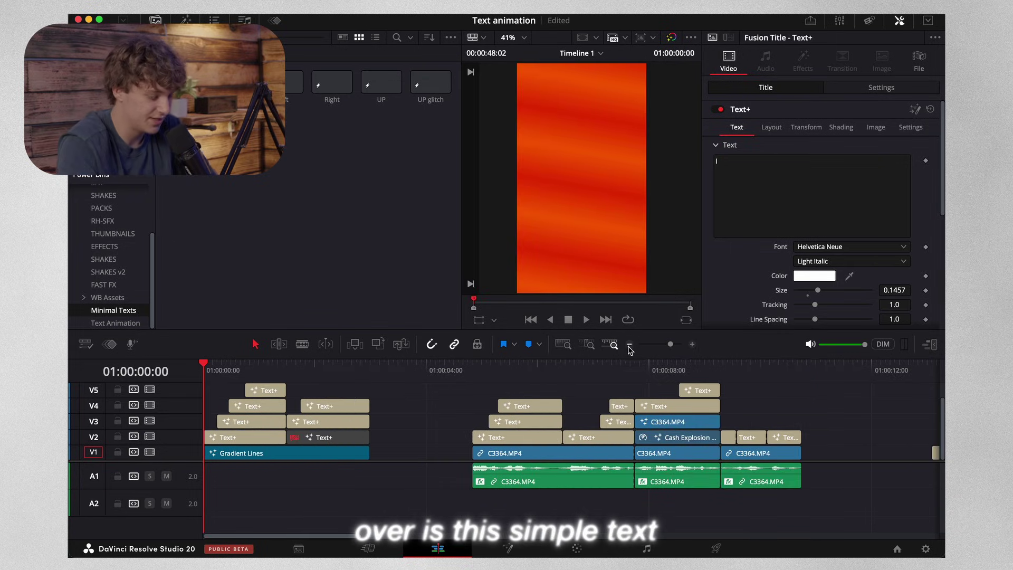
# Add a Gradient Lines generator to video track V1 at 01:00:52:21, in the empty area after the sample clips
pyautogui.click(628, 345)
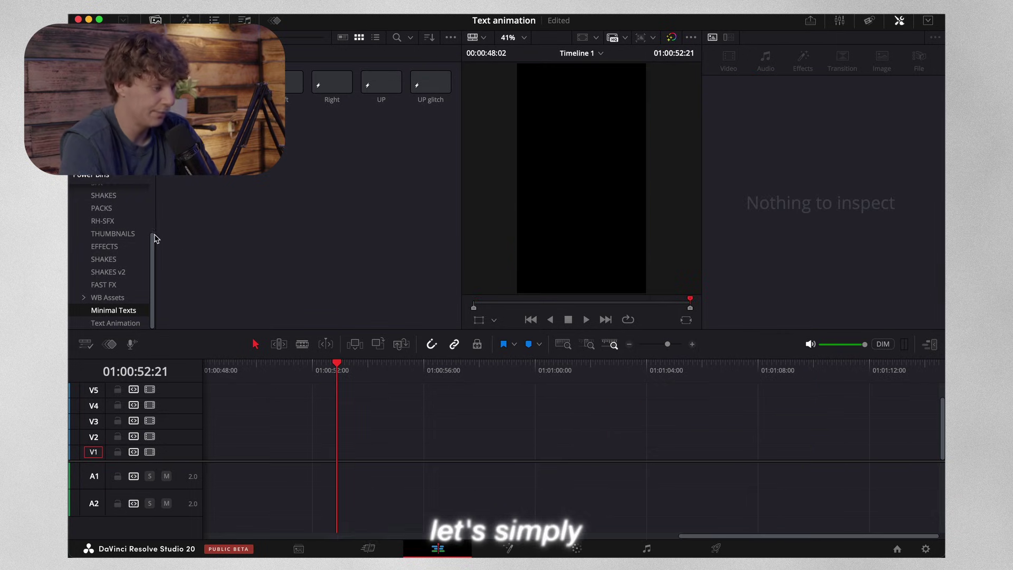
pyautogui.click(110, 115)
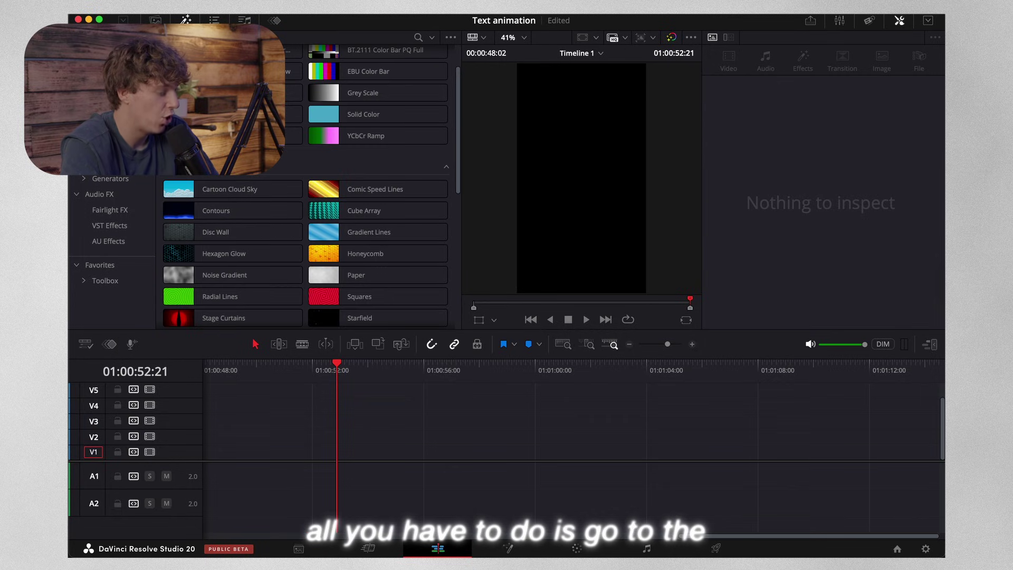
pyautogui.moveTo(377, 242); pyautogui.dragTo(340, 456)
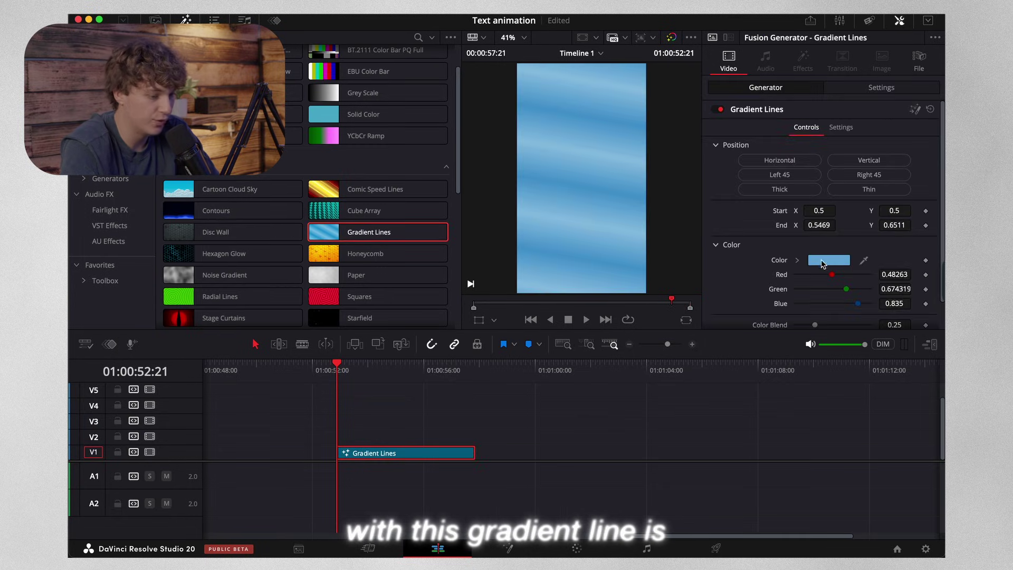
# Change the Gradient Lines color to an orange-red of about red 0.855, green 0.278, blue 0.090
pyautogui.click(823, 263)
pyautogui.moveTo(172, 387)
pyautogui.mouseDown()
pyautogui.moveTo(195, 396)
pyautogui.moveTo(177, 394)
pyautogui.moveTo(185, 393)
pyautogui.mouseUp()
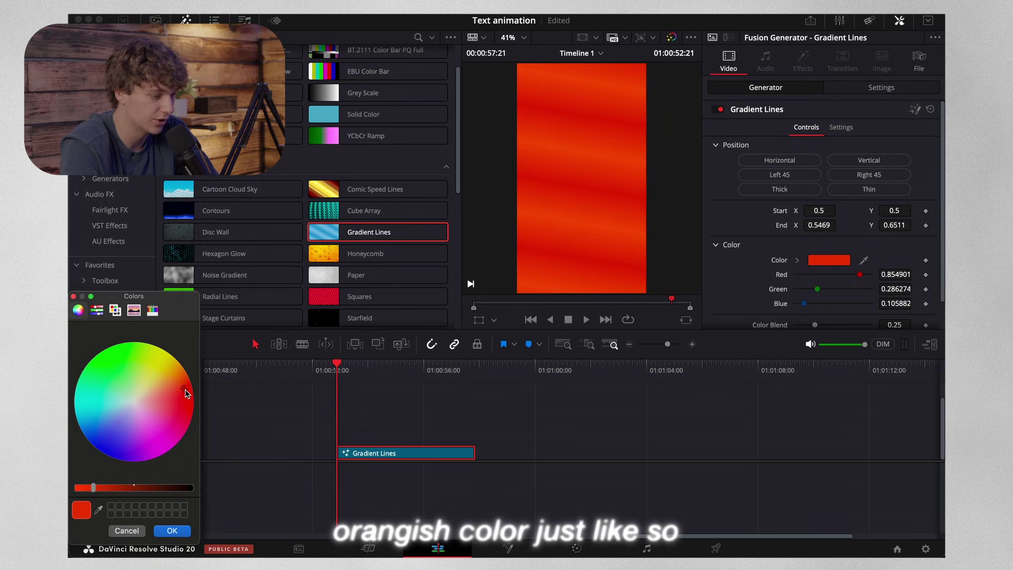
pyautogui.click(184, 530)
pyautogui.click(414, 425)
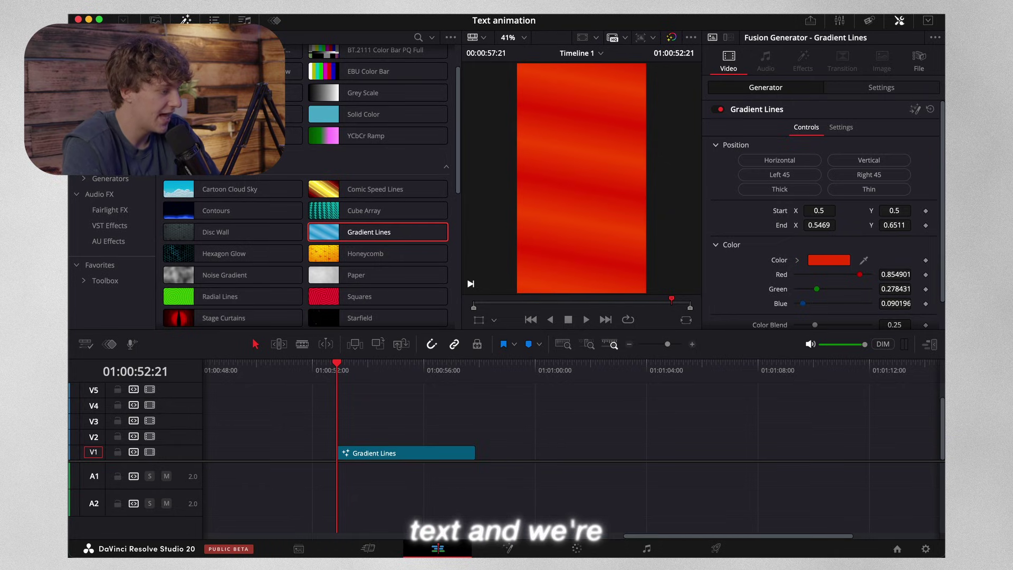
# Add a Text+ title on V2 directly above the gradient and set its font to Helvetica Neue Italic
pyautogui.click(103, 99)
pyautogui.moveTo(279, 92); pyautogui.dragTo(351, 438)
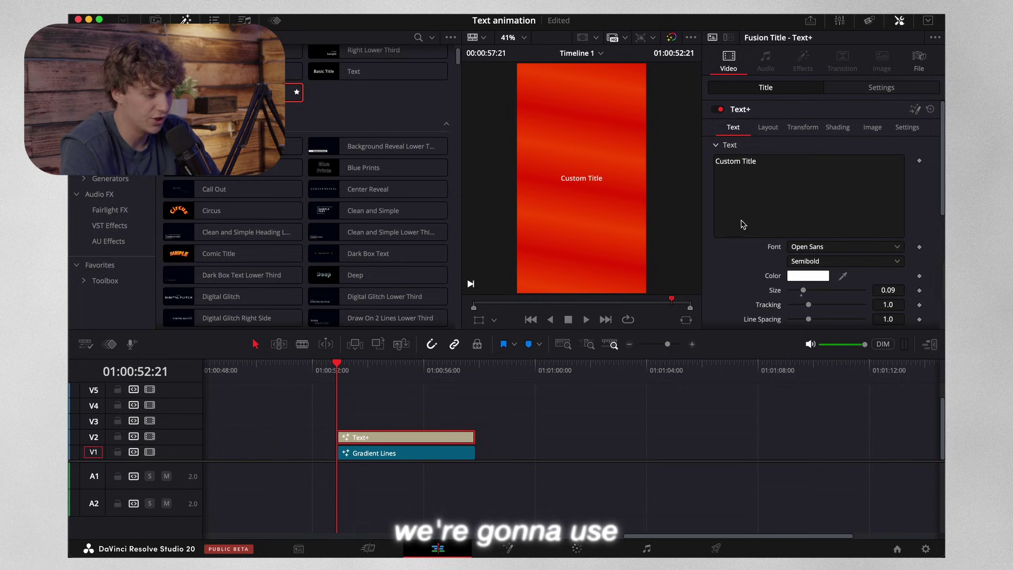
pyautogui.click(806, 248)
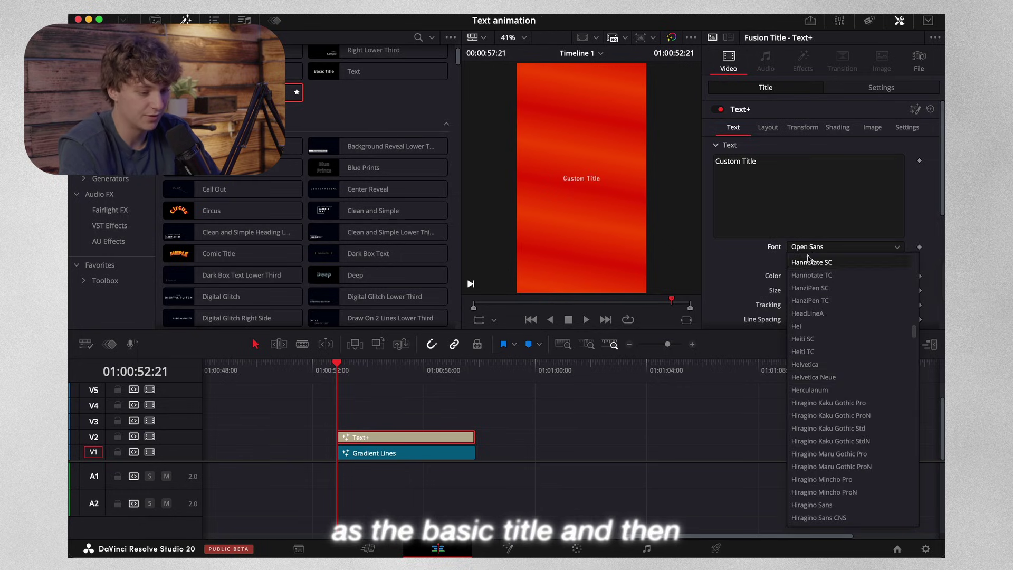
pyautogui.click(809, 263)
pyautogui.click(807, 263)
pyautogui.click(806, 265)
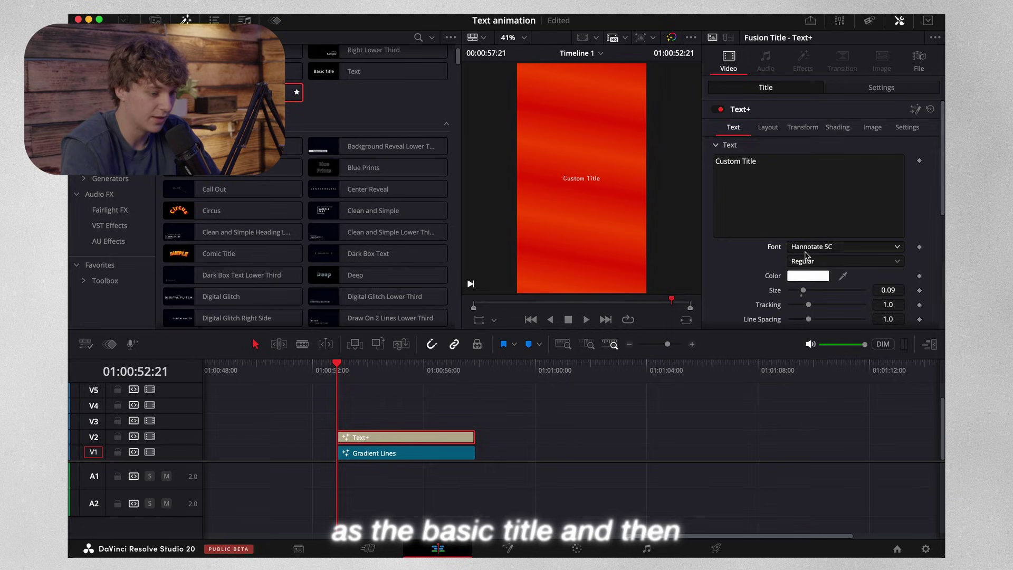
pyautogui.click(806, 252)
pyautogui.write('hel')
pyautogui.press('Down')
pyautogui.press('Return')
pyautogui.click(805, 260)
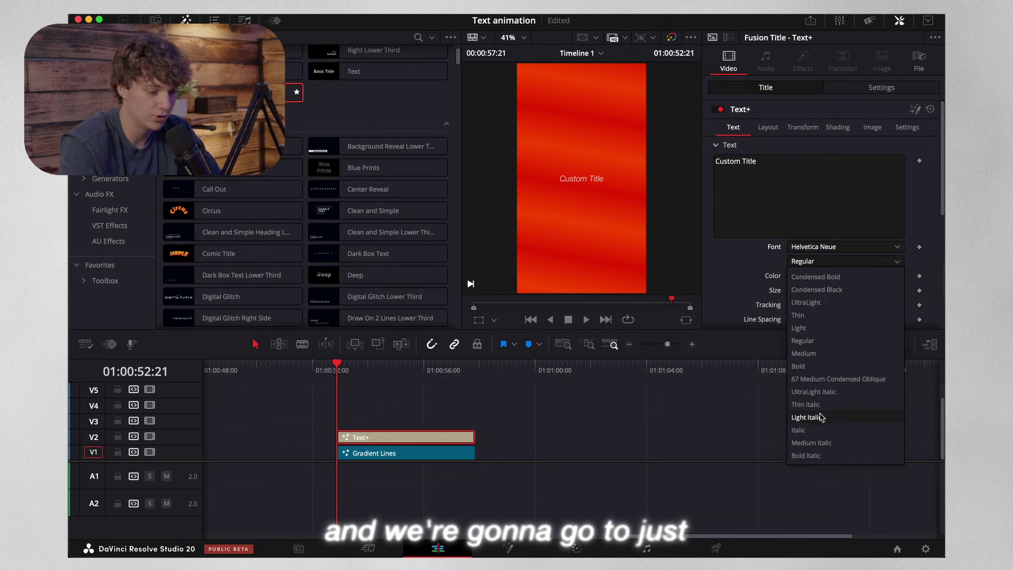
pyautogui.click(819, 430)
# Change the title's text to "I Will Die Building" and set its size to 0.1457
pyautogui.moveTo(801, 294); pyautogui.dragTo(813, 293)
pyautogui.moveTo(799, 166); pyautogui.dragTo(632, 144)
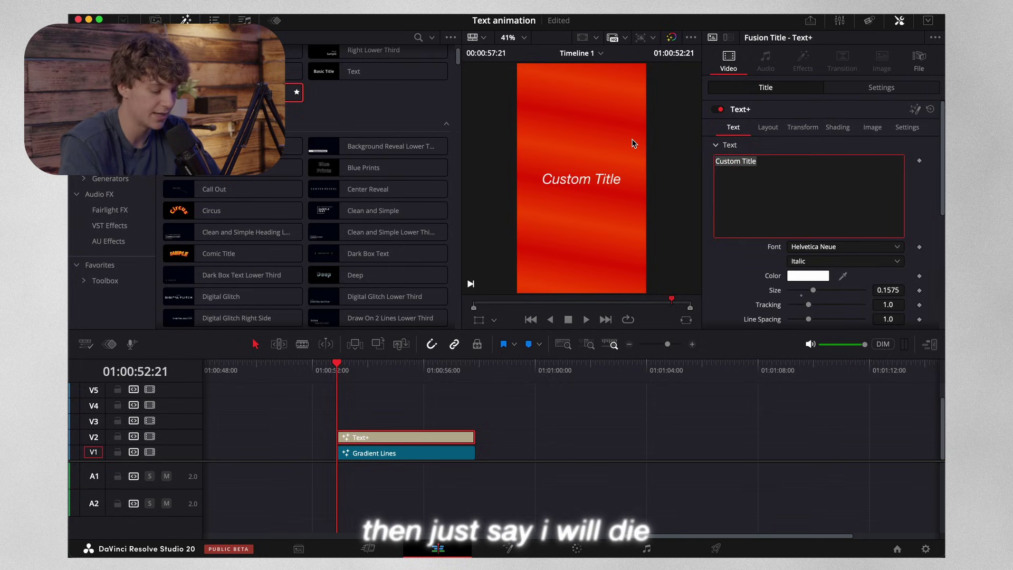
pyautogui.write('I W')
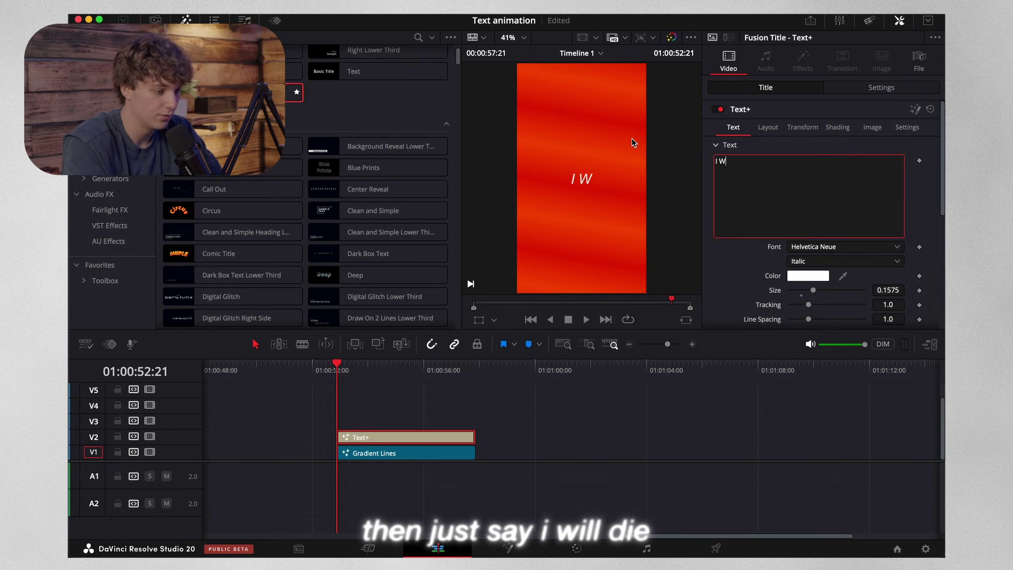
pyautogui.write('ill Die')
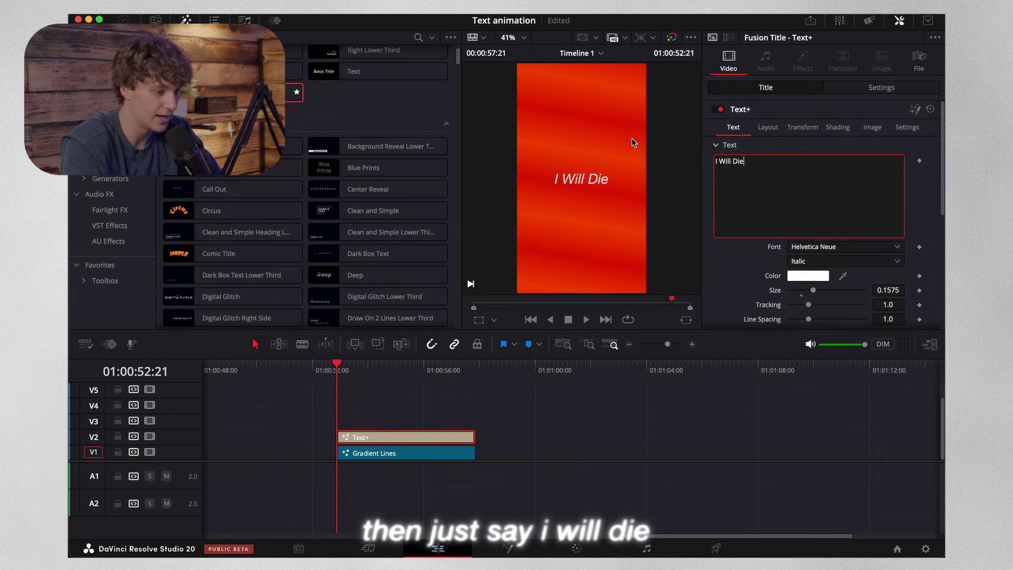
pyautogui.write(' Building')
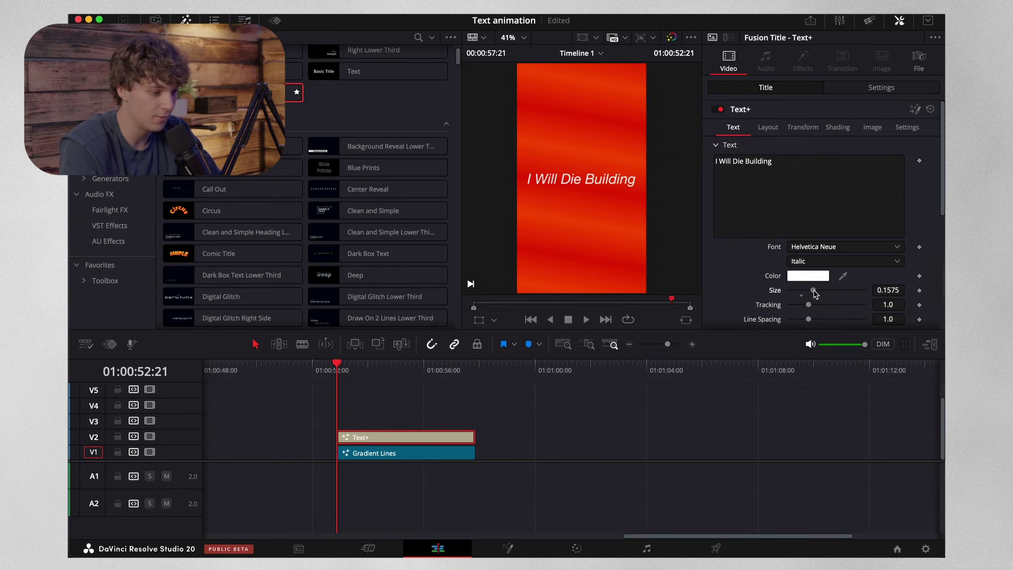
pyautogui.moveTo(813, 291); pyautogui.dragTo(812, 291)
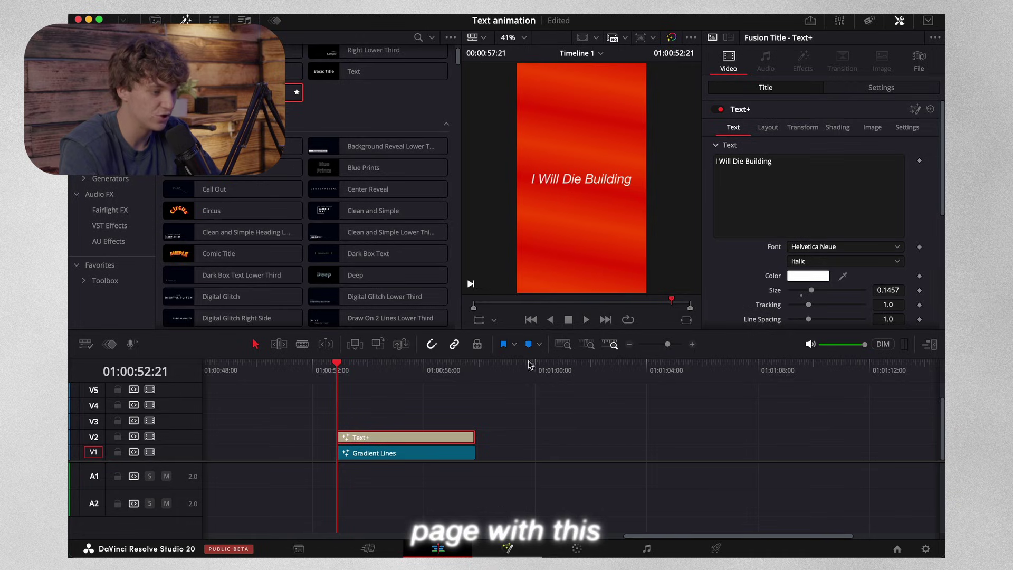
# Add a Glow node after the title's Template node in Fusion with glow size 46.5 and glow 0.78, and return to editing
pyautogui.hotkey('shift', '5')
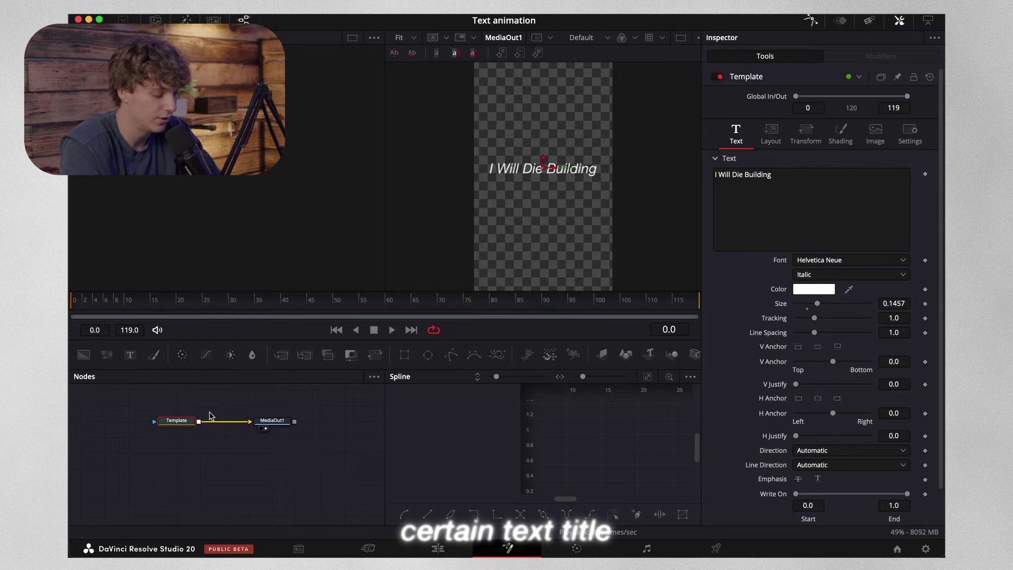
pyautogui.hotkey('shift', 'space')
pyautogui.write('glow')
pyautogui.press('Return')
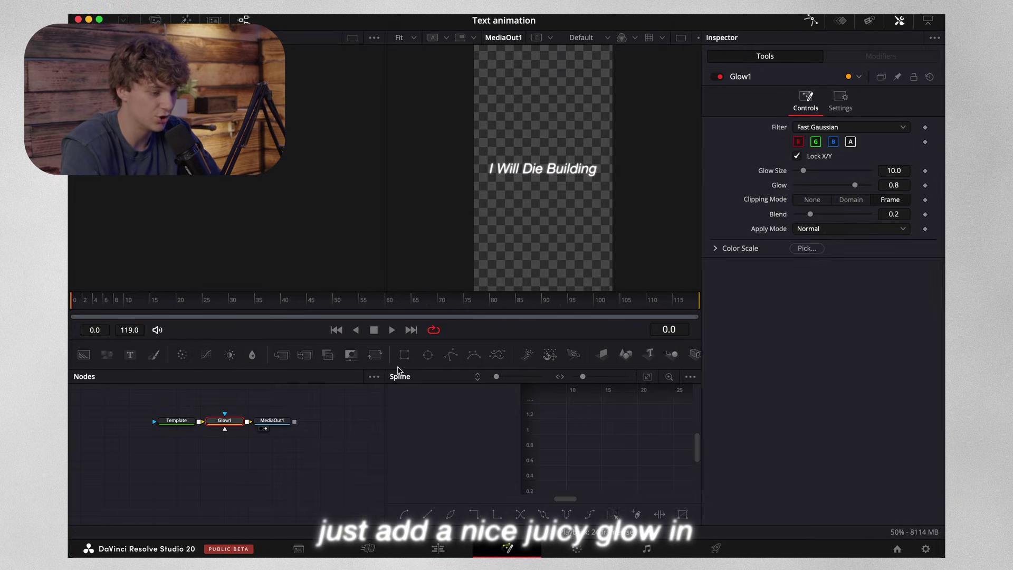
pyautogui.moveTo(803, 171); pyautogui.dragTo(853, 190)
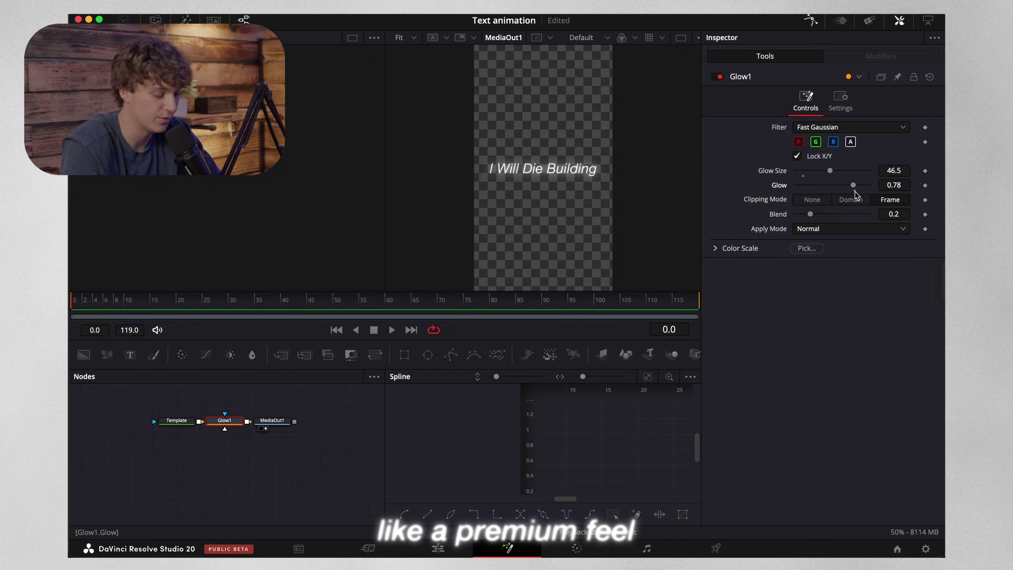
pyautogui.click(436, 550)
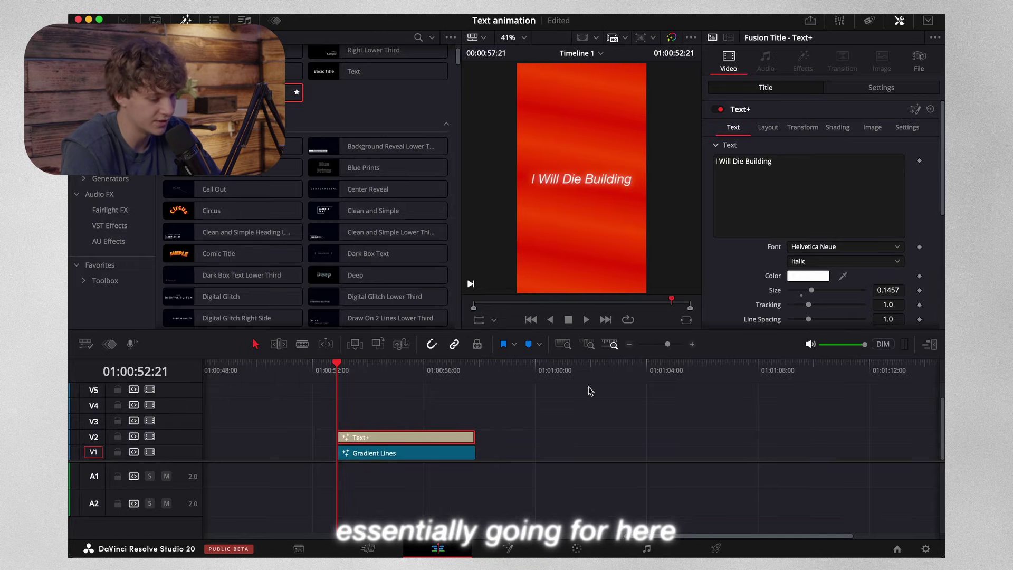
# Duplicate the glowing title onto tracks V3 to V6 and disable the copies on V4, V5 and V6
pyautogui.click(690, 345)
pyautogui.press('super+minus')
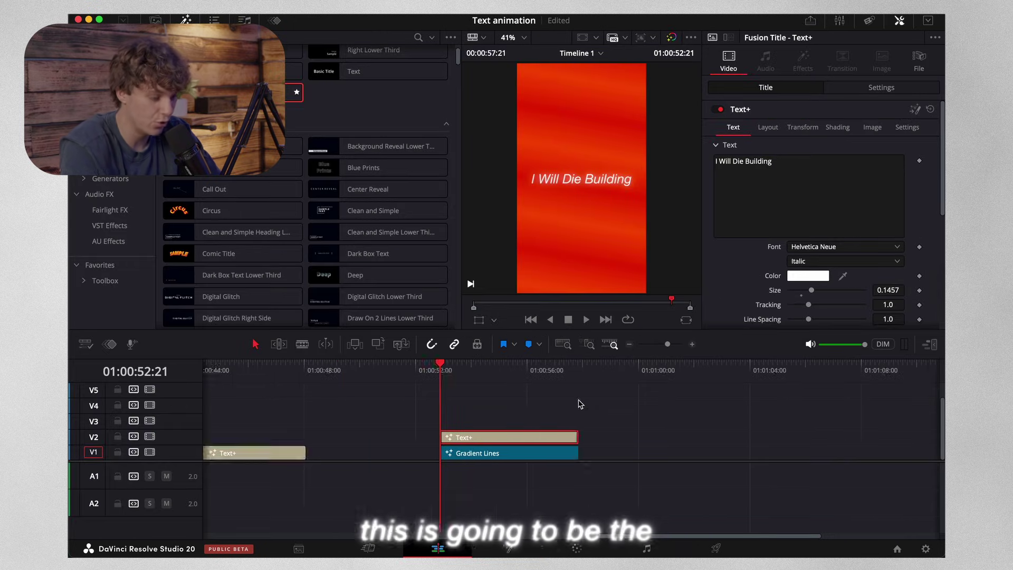
pyautogui.click(691, 345)
pyautogui.click(629, 343)
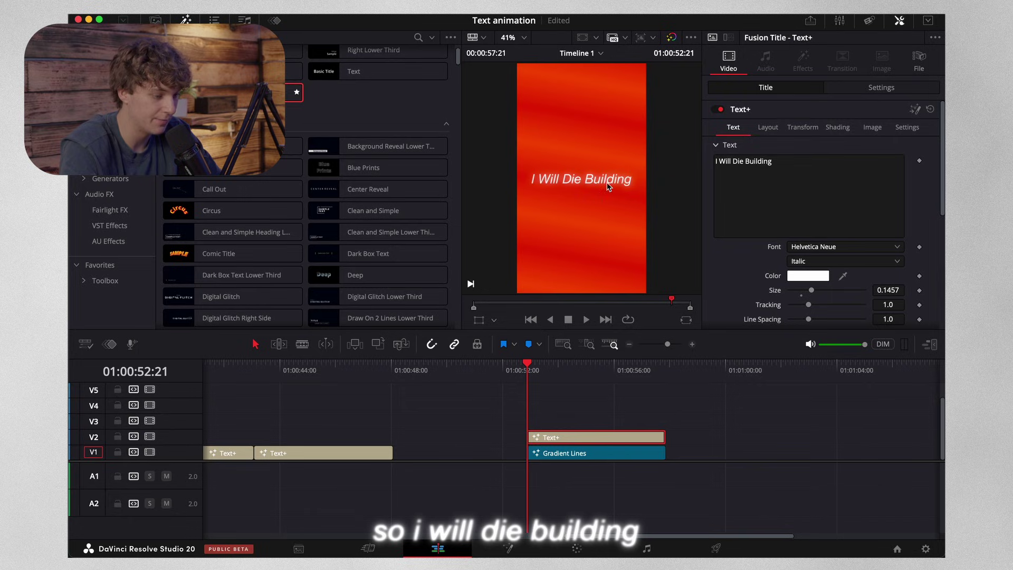
pyautogui.moveTo(565, 437); pyautogui.dragTo(562, 394)
pyautogui.scroll(1, 564, 412)
pyautogui.scroll(-1, 562, 394)
pyautogui.scroll(1, 562, 395)
pyautogui.keyDown('shift'); pyautogui.click(553, 392); pyautogui.keyUp('shift')
pyautogui.press('d')
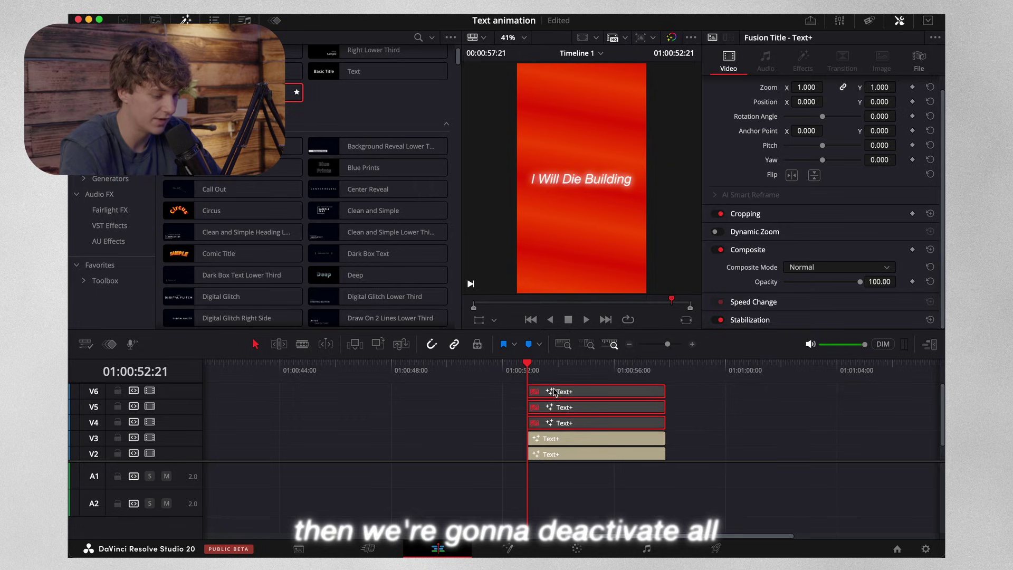
# Change the V3 title's text to "I" and align it over the full sentence with layout center X 0.125
pyautogui.scroll(-1, 557, 412)
pyautogui.click(557, 422)
pyautogui.click(745, 161)
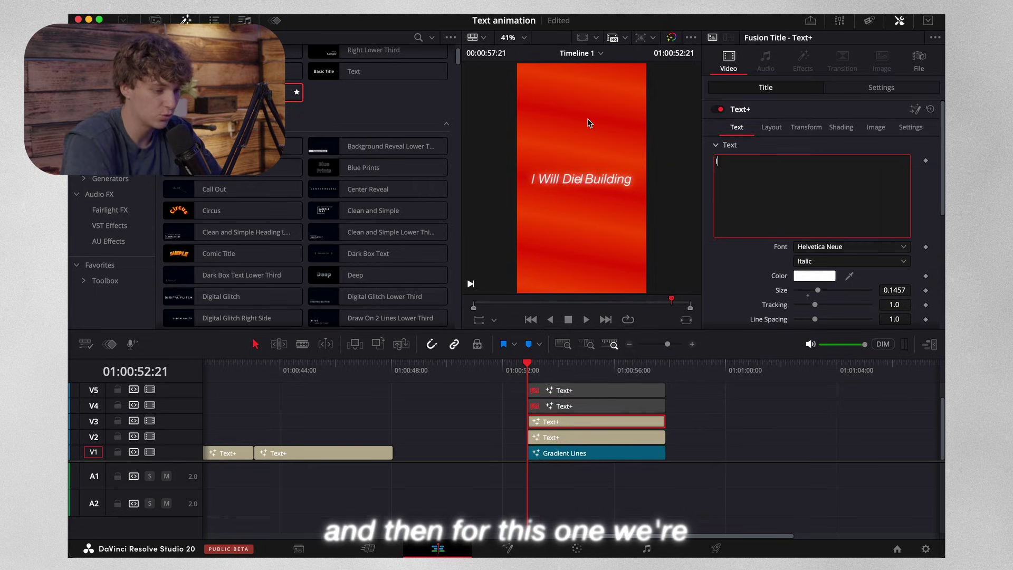
pyautogui.click(771, 127)
pyautogui.moveTo(812, 174); pyautogui.dragTo(609, 203)
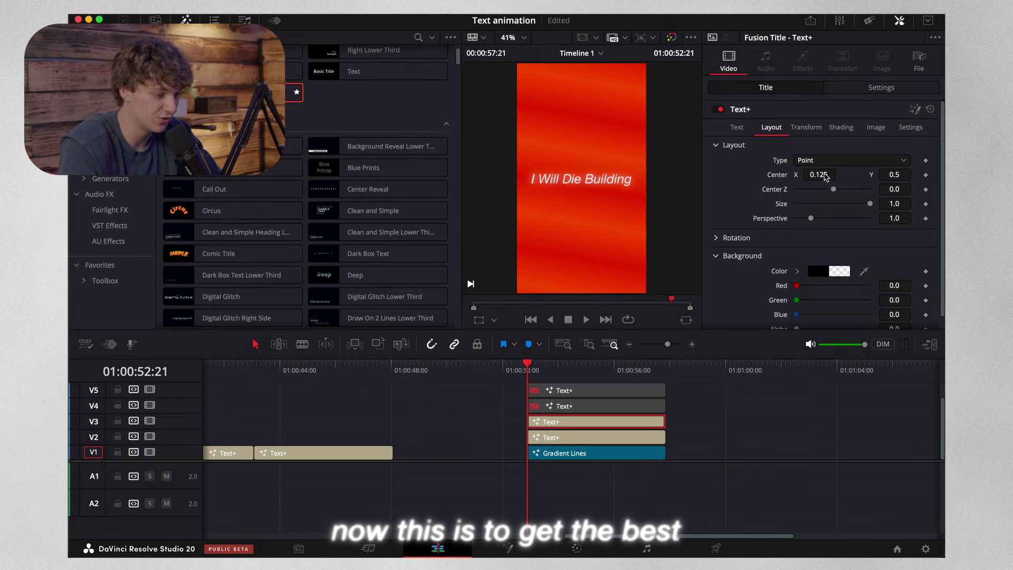
# Enable the V4 copy in place of V3, with the text "Will" and layout center X 0.247
pyautogui.click(575, 405)
pyautogui.press('super+a')
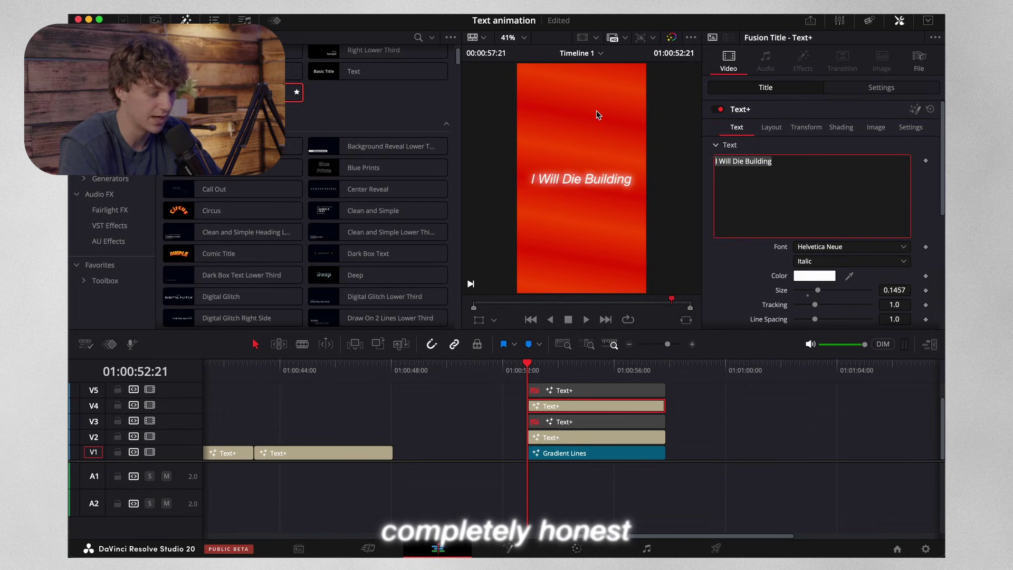
pyautogui.write('Will')
pyautogui.click(771, 127)
pyautogui.moveTo(818, 175); pyautogui.dragTo(675, 183)
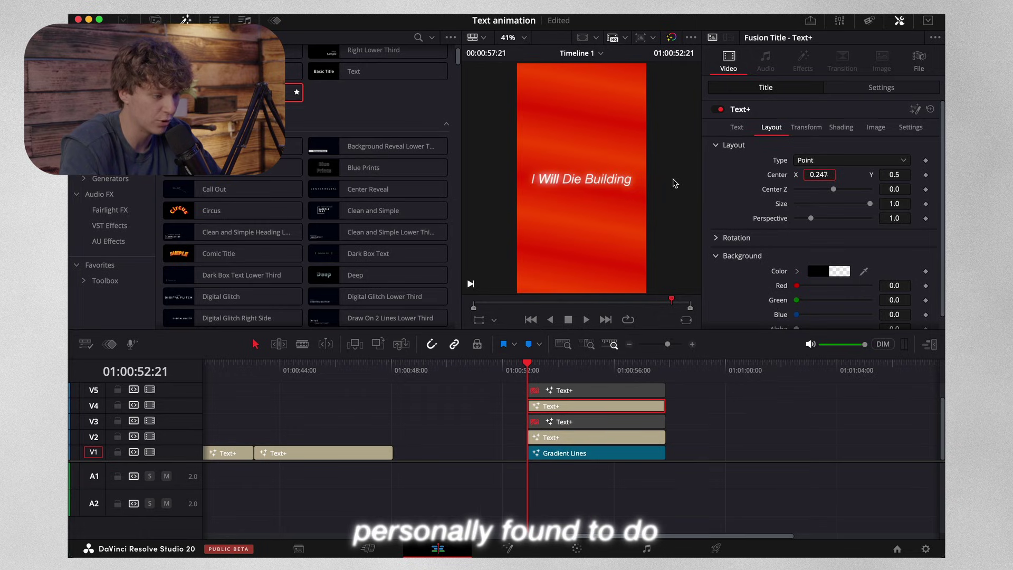
# Enable the V5 copy in place of V4, with the text "Die" and layout center X 0.422
pyautogui.press('d')
pyautogui.click(553, 389)
pyautogui.press('d')
pyautogui.moveTo(817, 186); pyautogui.dragTo(584, 104)
pyautogui.write('Die')
pyautogui.click(771, 127)
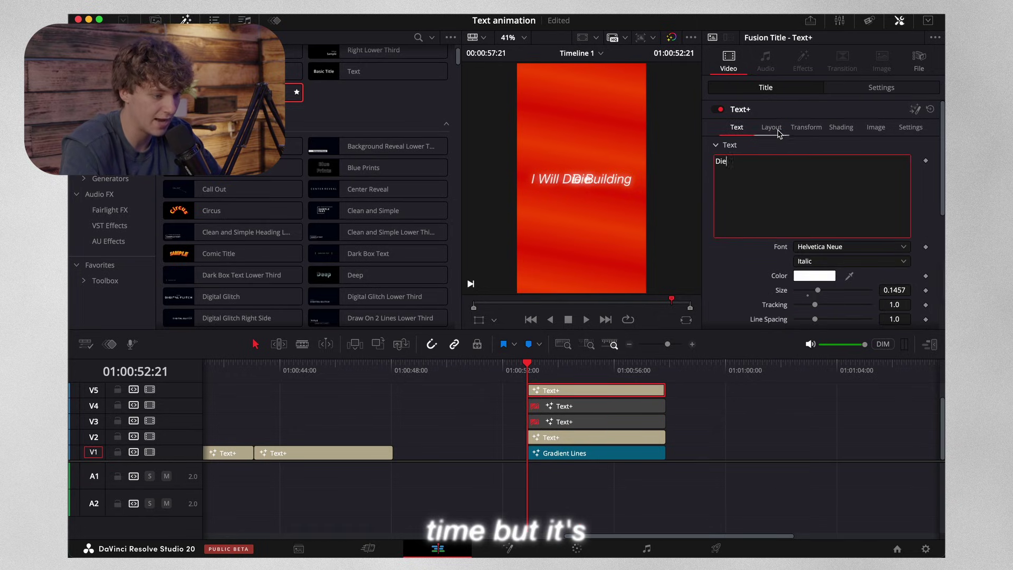
pyautogui.moveTo(823, 175)
pyautogui.mouseDown()
pyautogui.moveTo(765, 176)
pyautogui.moveTo(820, 174)
pyautogui.mouseUp()
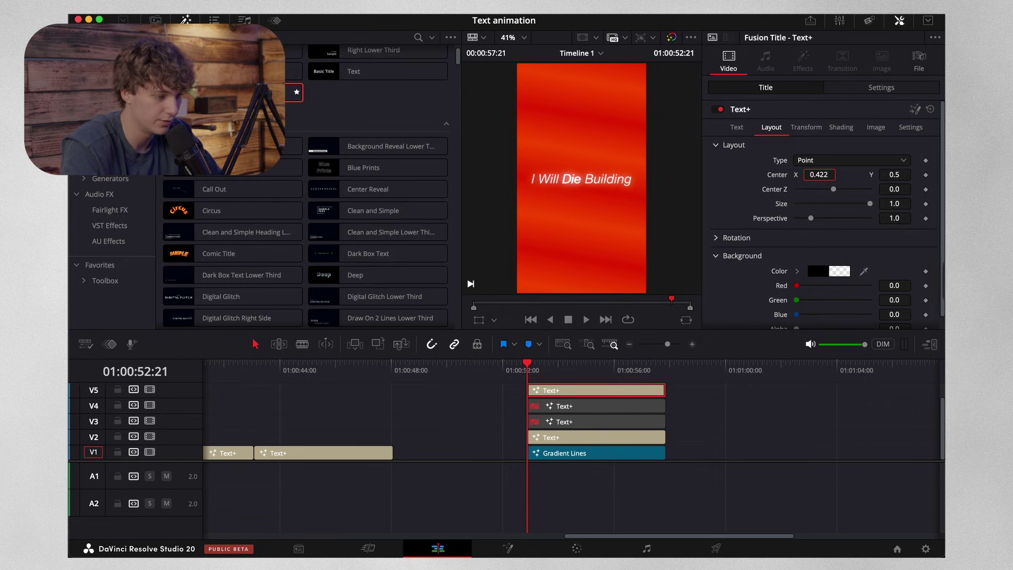
# Enable the V6 copy in place of V5, with the text "Building" and layout center X 0.707
pyautogui.press('d')
pyautogui.scroll(2, 571, 417)
pyautogui.click(560, 394)
pyautogui.press('d')
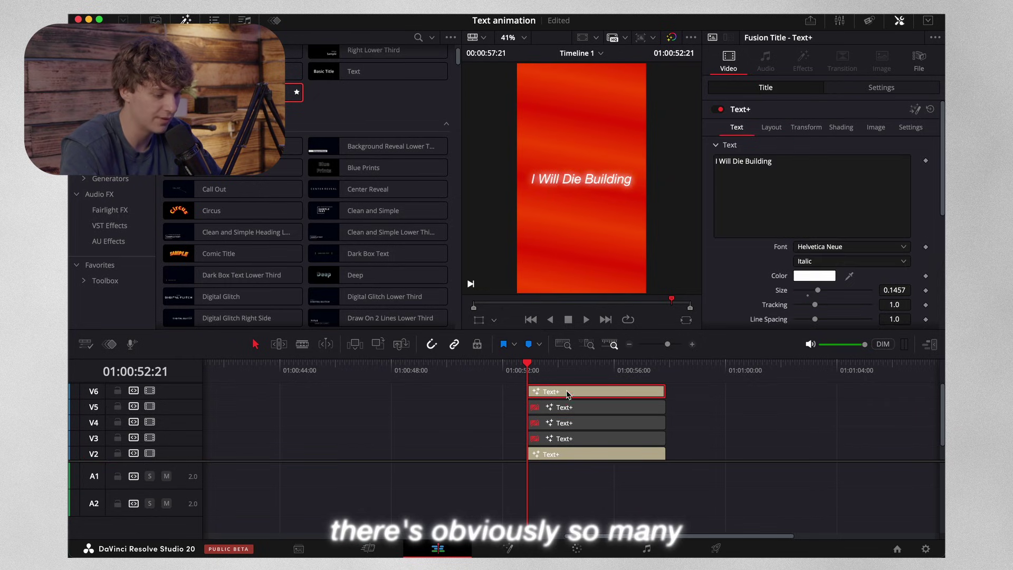
pyautogui.moveTo(802, 177); pyautogui.dragTo(657, 129)
pyautogui.write('Budiling')
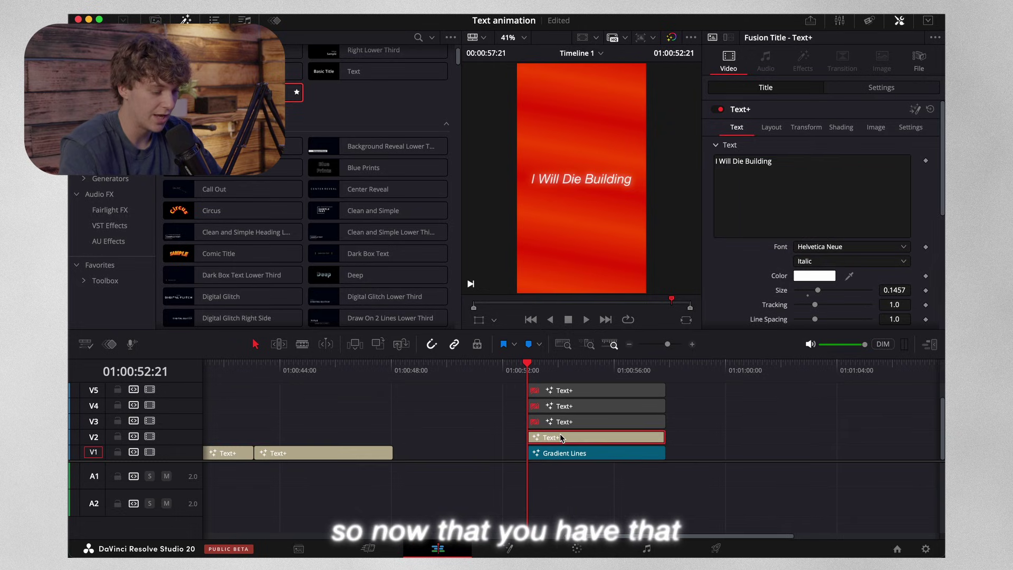
# Delete the full-sentence title from V2, shift the four word titles down one track to V2 through V5, and enable them
pyautogui.press('Delete')
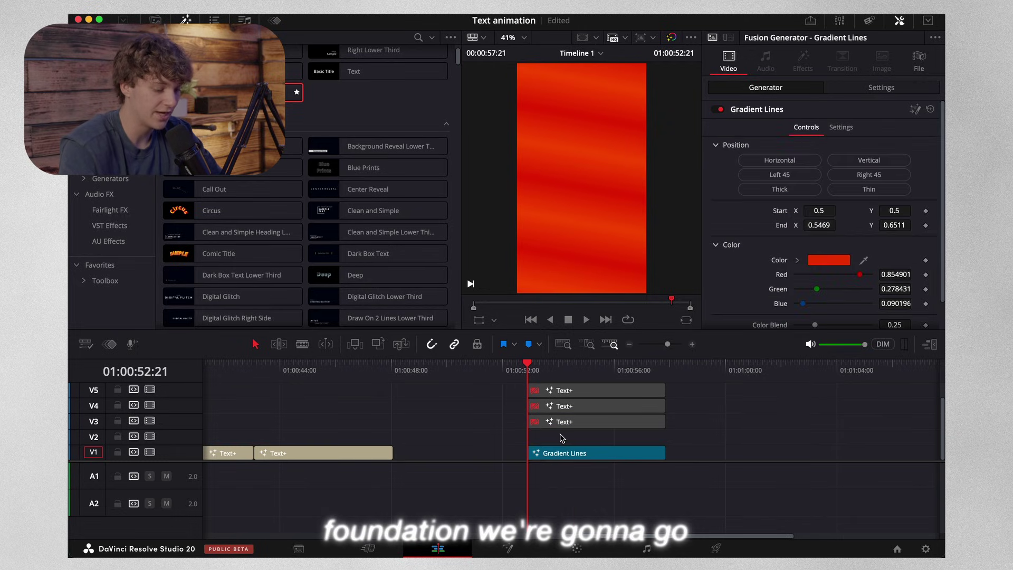
pyautogui.moveTo(564, 435); pyautogui.dragTo(537, 384)
pyautogui.scroll(-2, 549, 417)
pyautogui.moveTo(550, 419); pyautogui.dragTo(552, 436)
pyautogui.press('d')
# Set the font style of the "Die" title on V4 to Bold Italic
pyautogui.click(557, 422)
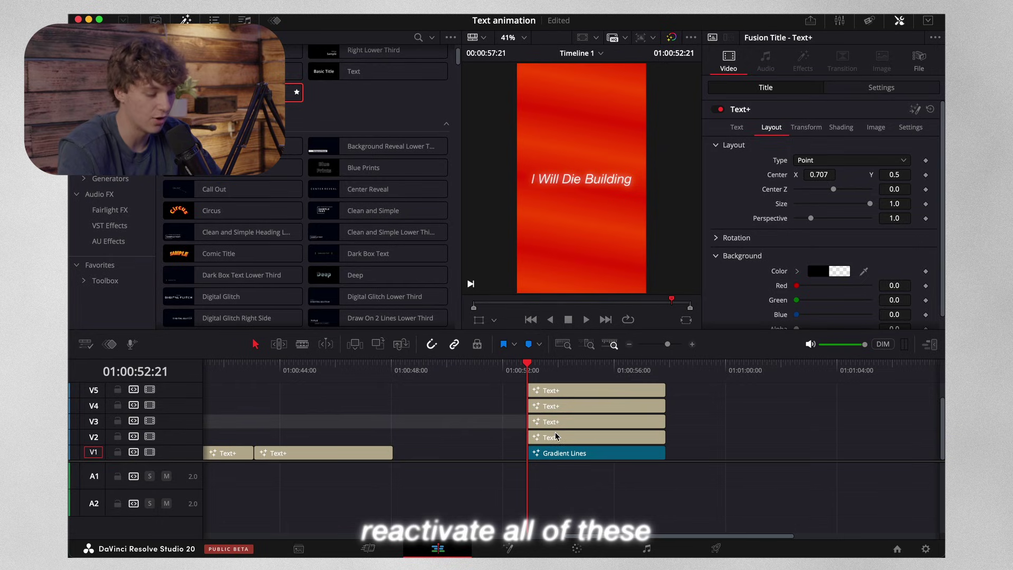
pyautogui.click(738, 128)
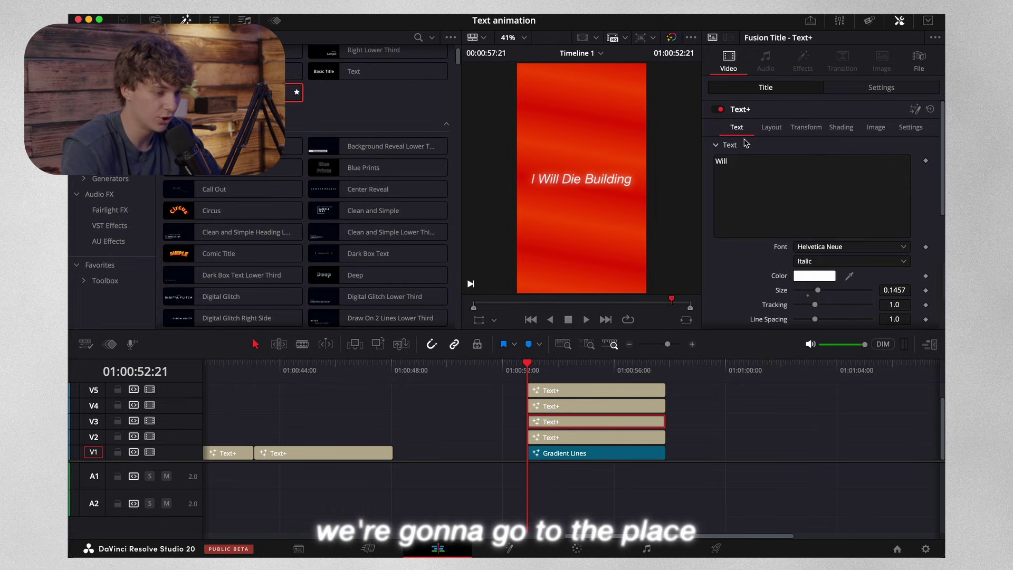
pyautogui.click(607, 407)
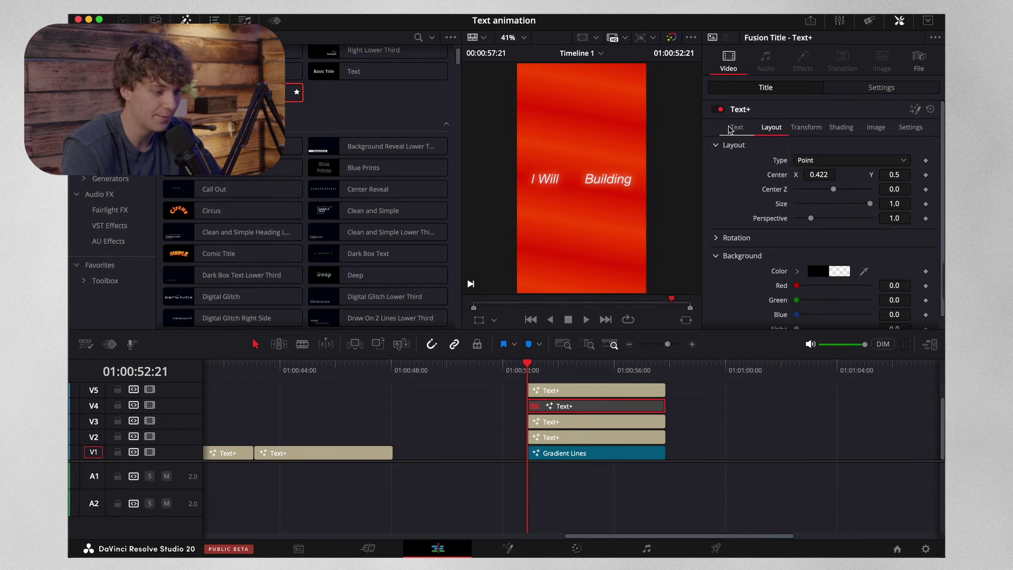
pyautogui.click(736, 128)
pyautogui.click(807, 263)
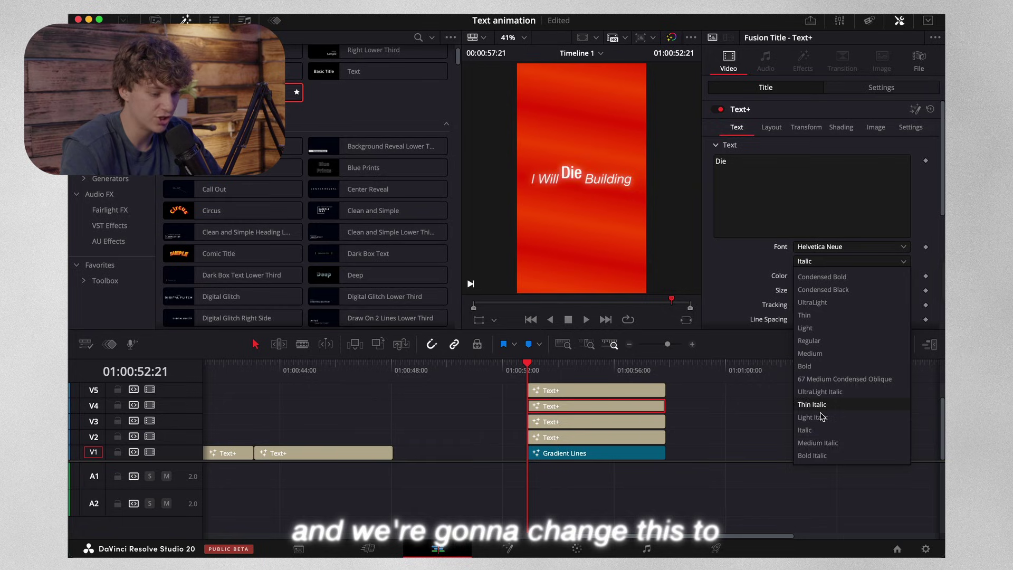
pyautogui.click(816, 455)
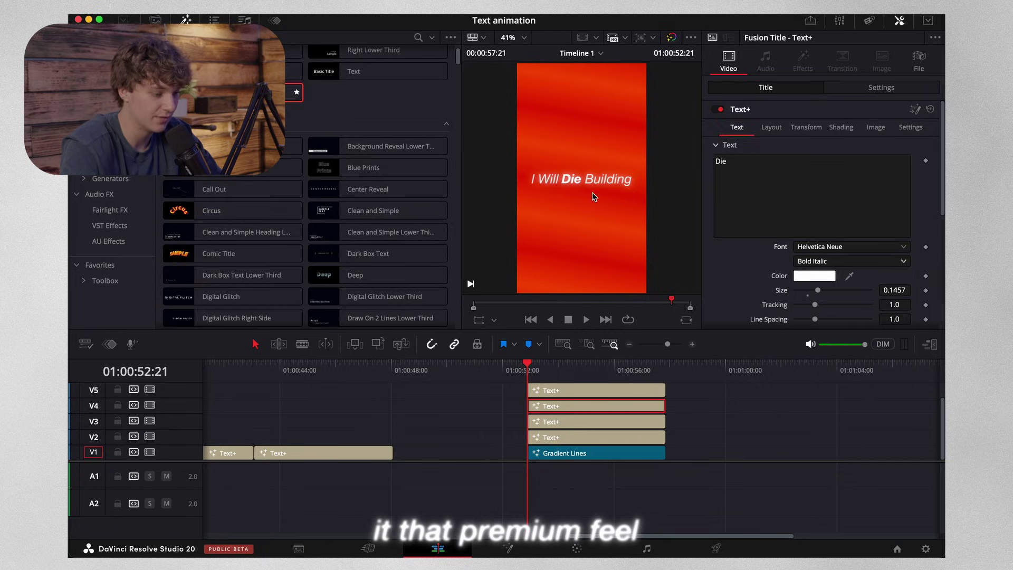
# Stagger the V3, V4 and V5 word titles so each starts about a third of a second after the previous word, and preview it
pyautogui.moveTo(564, 420); pyautogui.dragTo(584, 389)
pyautogui.scroll(4, 584, 388)
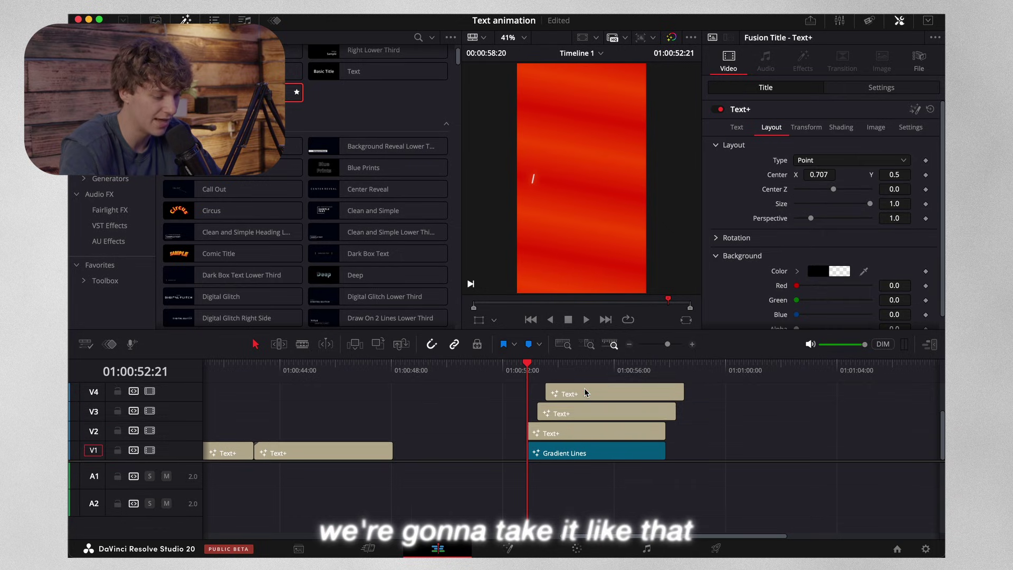
pyautogui.moveTo(528, 408); pyautogui.dragTo(561, 415)
pyautogui.scroll(2, 537, 405)
pyautogui.scroll(2, 549, 399)
pyautogui.scroll(2, 554, 393)
pyautogui.scroll(-2, 561, 415)
pyautogui.press('space')
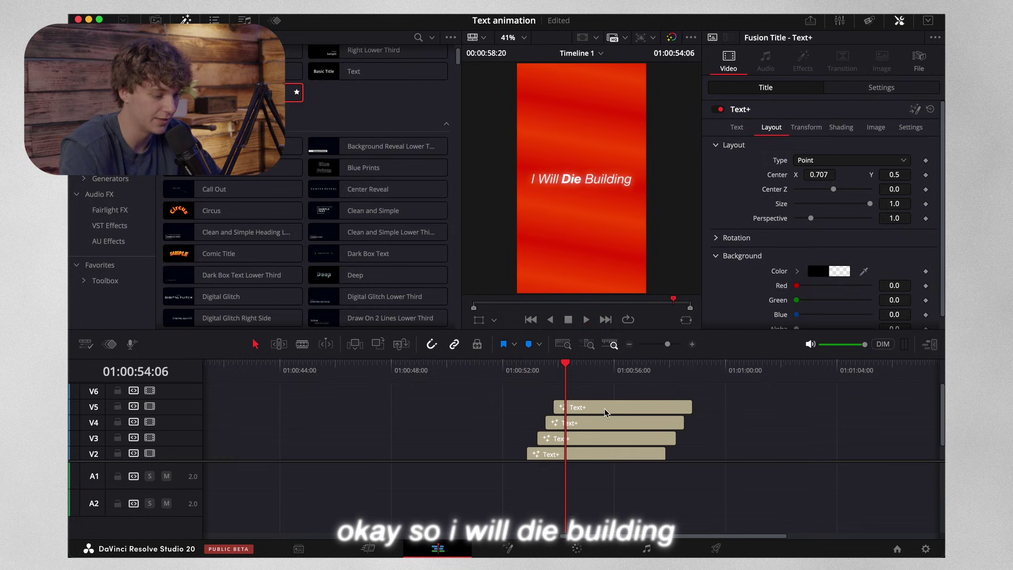
# Cut the four word titles at 01:00:54:13 and delete the parts after the cut, keeping the Gradient Lines clip whole
pyautogui.press('space')
pyautogui.press('super+b')
pyautogui.moveTo(599, 396); pyautogui.dragTo(605, 453)
pyautogui.press('BackSpace')
pyautogui.scroll(-2, 606, 455)
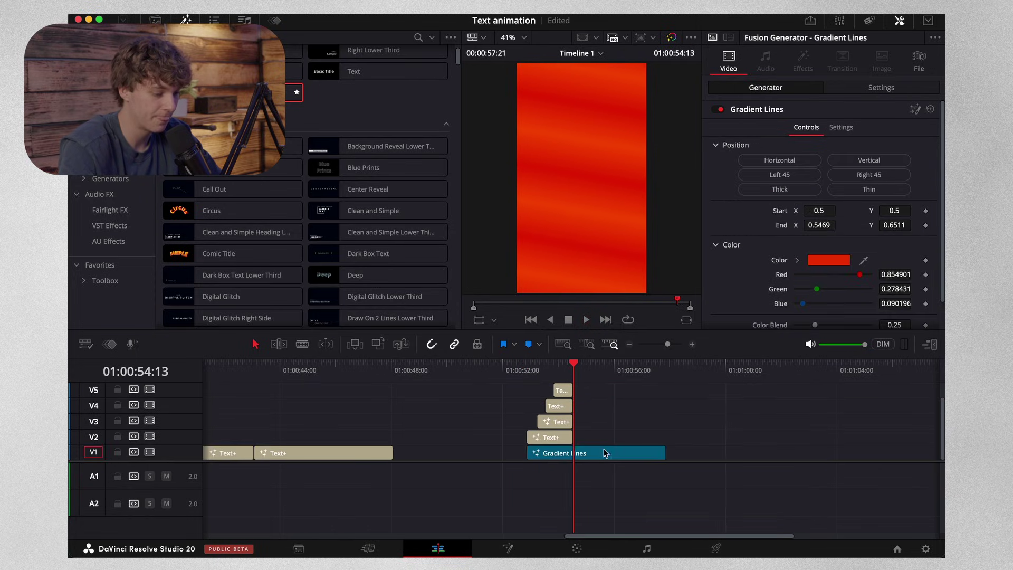
# Duplicate the "I" title on V2 directly after the cut and extend the copy to the end of the gradient background
pyautogui.click(548, 438)
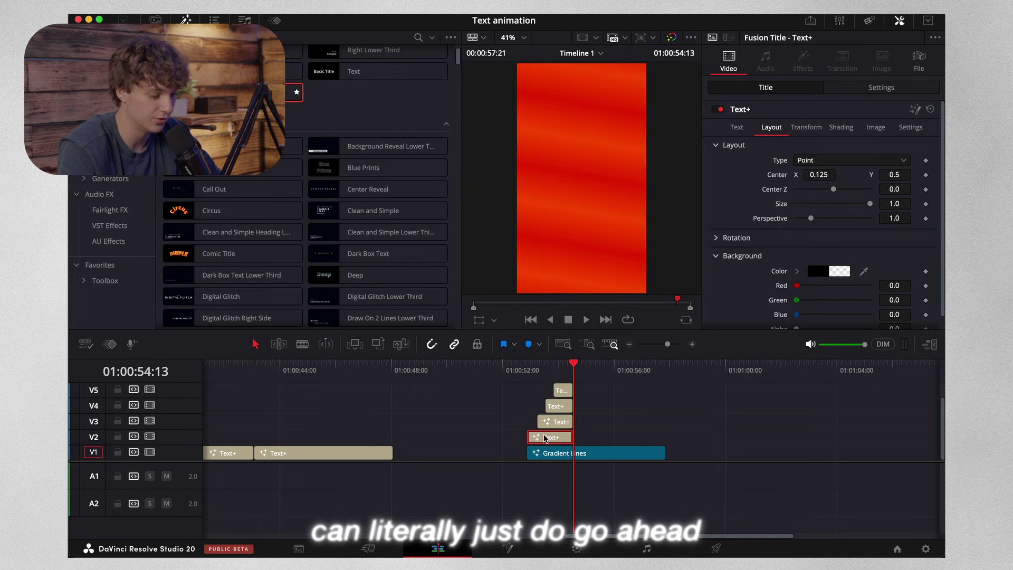
pyautogui.moveTo(559, 437); pyautogui.dragTo(600, 437)
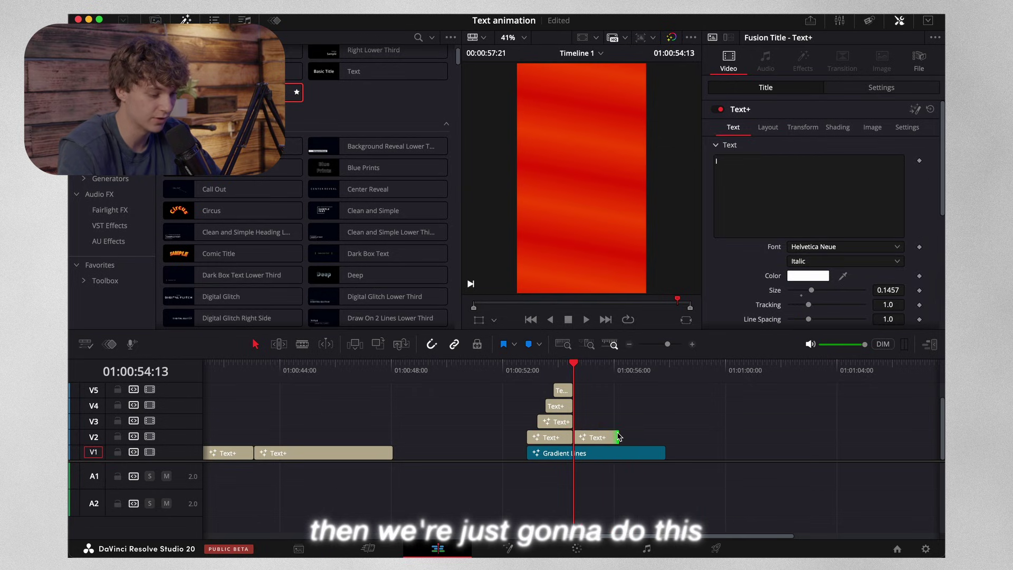
pyautogui.moveTo(618, 437); pyautogui.dragTo(664, 437)
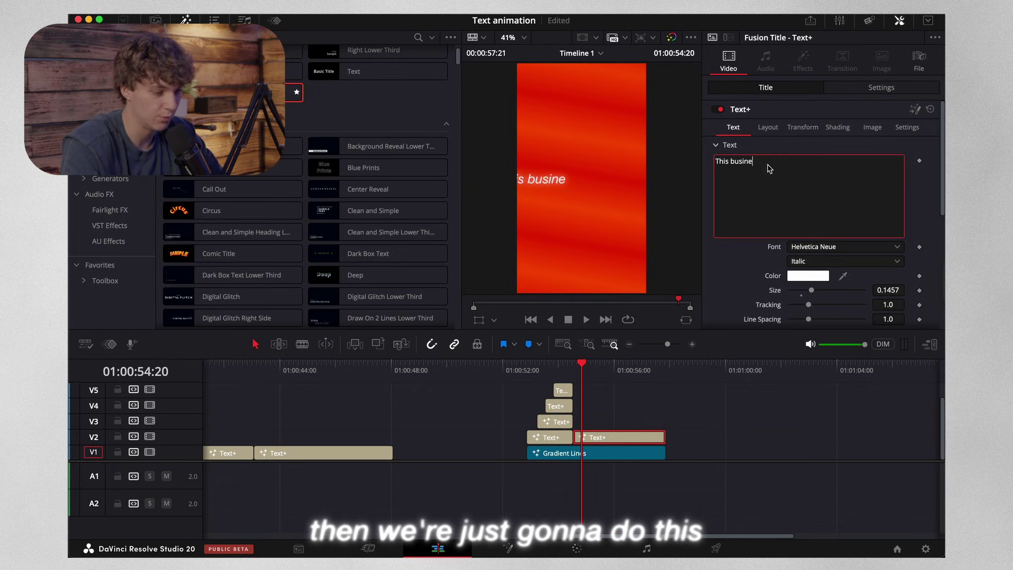
# Change the new V2 title's text to "This business" and set its layout center X to 0.5
pyautogui.moveTo(768, 168); pyautogui.dragTo(683, 166)
pyautogui.write('This')
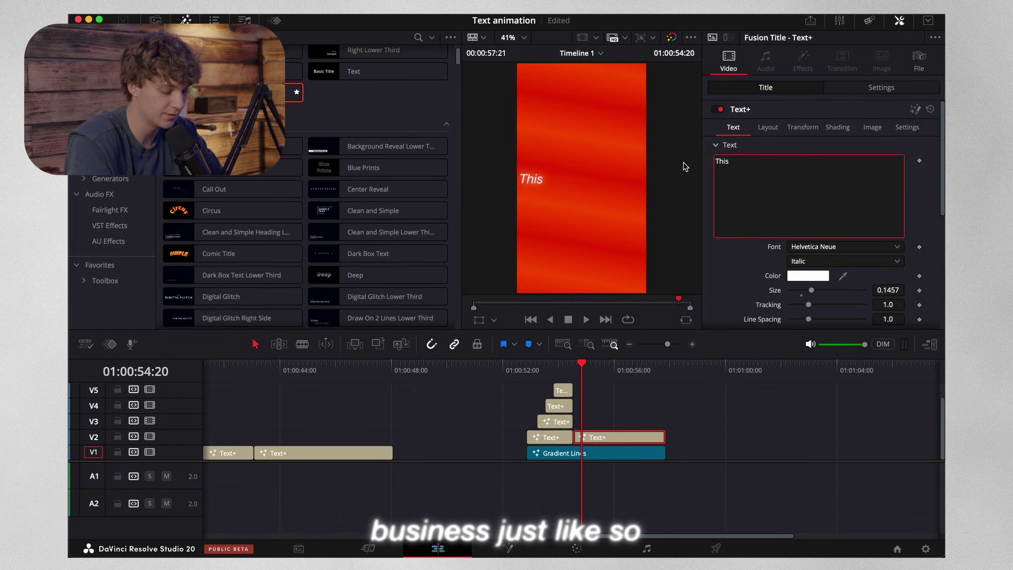
pyautogui.write(' business')
pyautogui.click(768, 127)
pyautogui.click(819, 174)
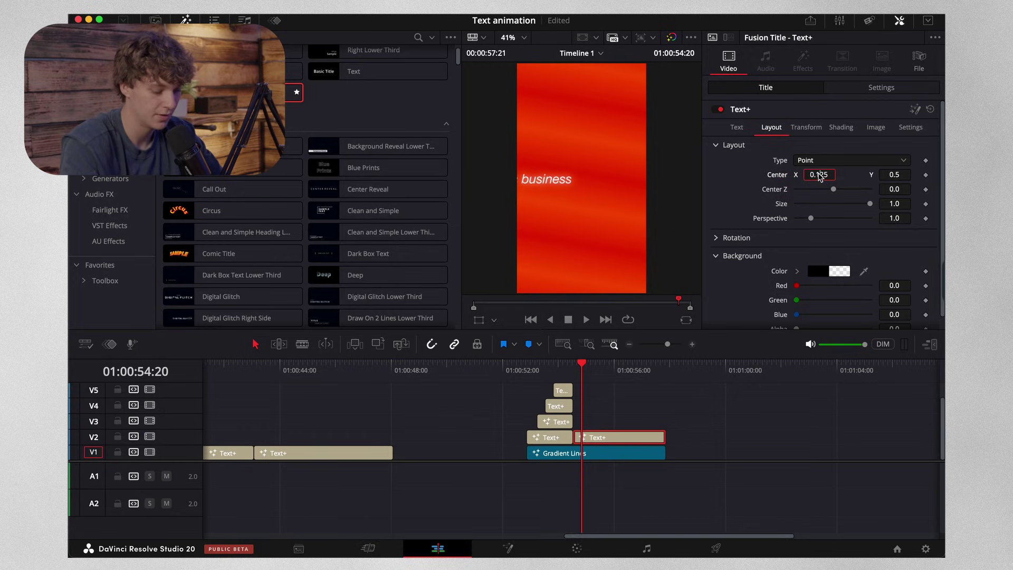
pyautogui.write('0.5')
pyautogui.press('Tab')
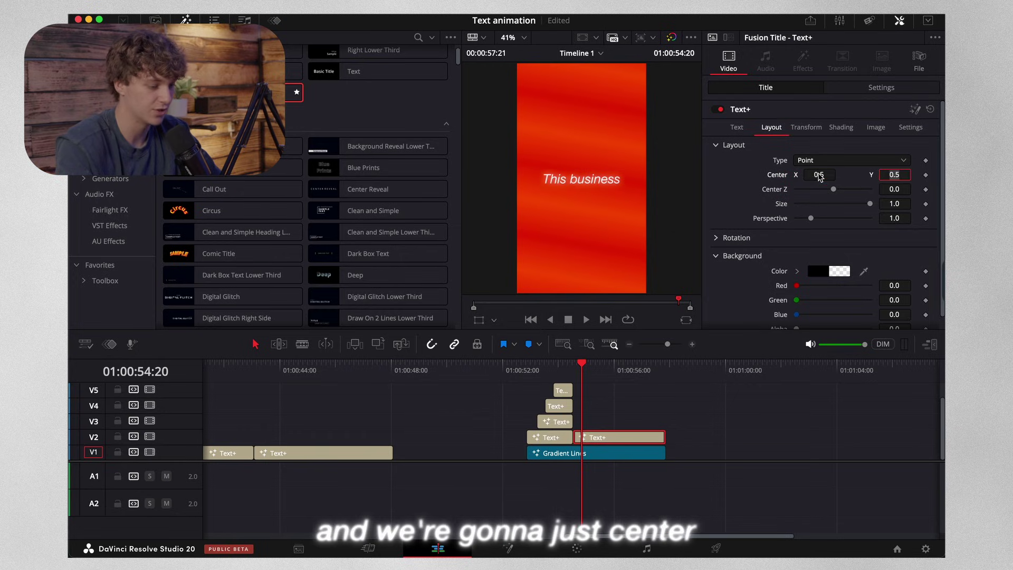
# Duplicate the "This business" title onto V3 and V4 at 01:00:54:13 and disable the V4 copy
pyautogui.click(574, 367)
pyautogui.keyDown('alt'); pyautogui.moveTo(599, 436); pyautogui.dragTo(598, 408); pyautogui.keyUp('alt')
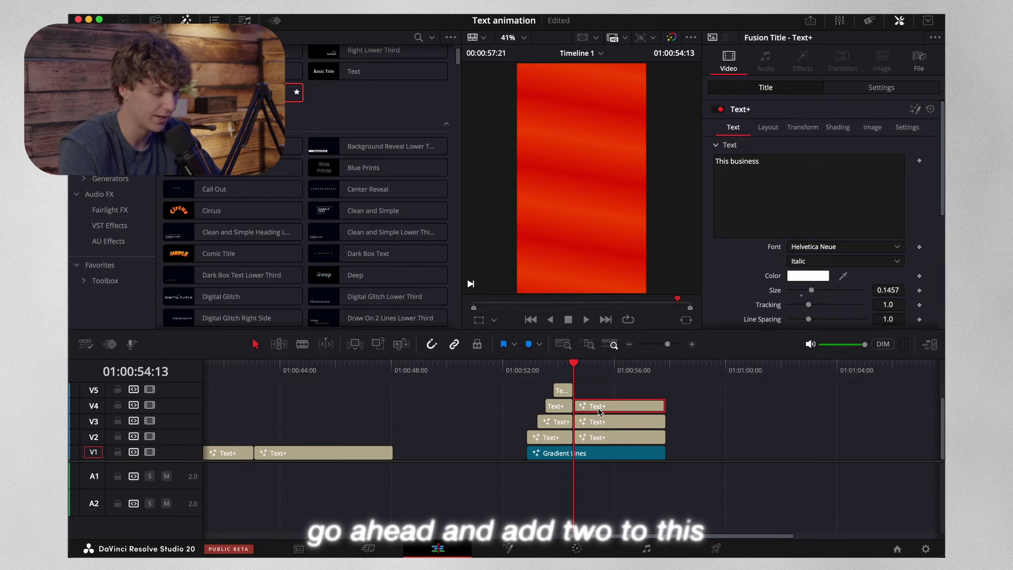
pyautogui.press('d')
# Change the V3 copy's text to "This" and align it over the full phrase with layout center X 0.289
pyautogui.click(596, 420)
pyautogui.moveTo(793, 204); pyautogui.dragTo(605, 106)
pyautogui.write('Th')
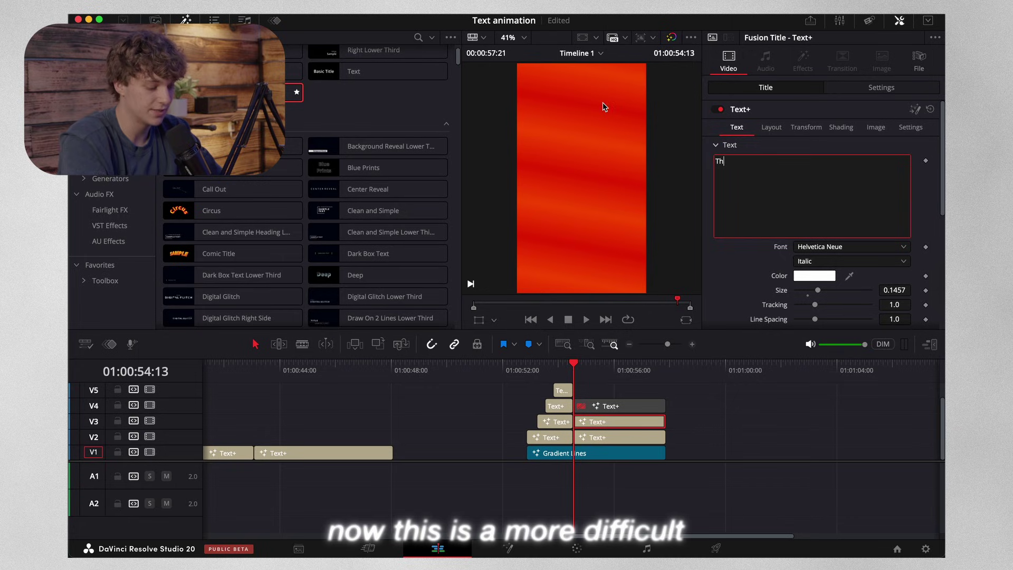
pyautogui.click(589, 438)
pyautogui.press('space')
pyautogui.click(593, 422)
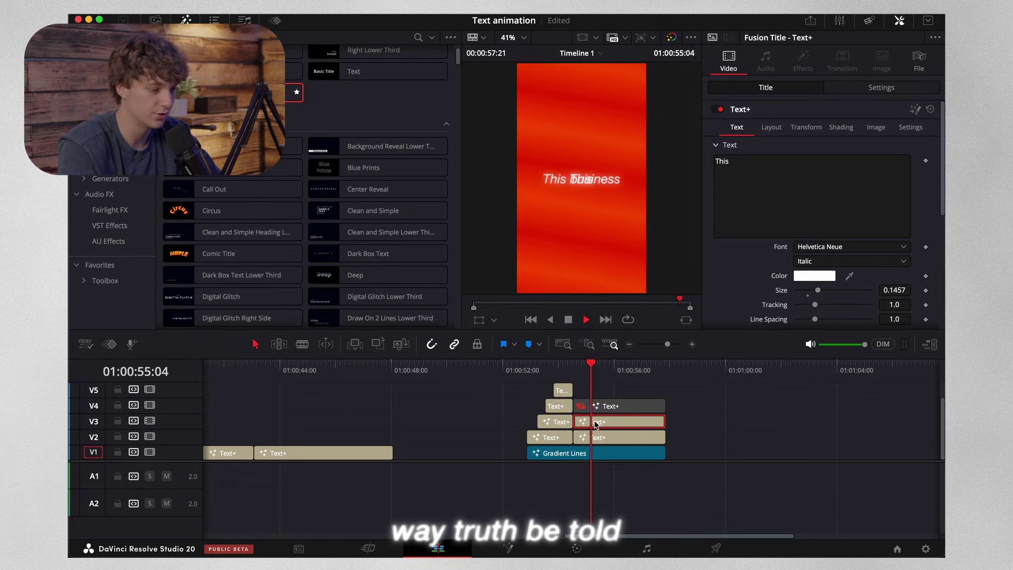
pyautogui.press('space')
pyautogui.click(772, 131)
pyautogui.moveTo(819, 175); pyautogui.dragTo(766, 175)
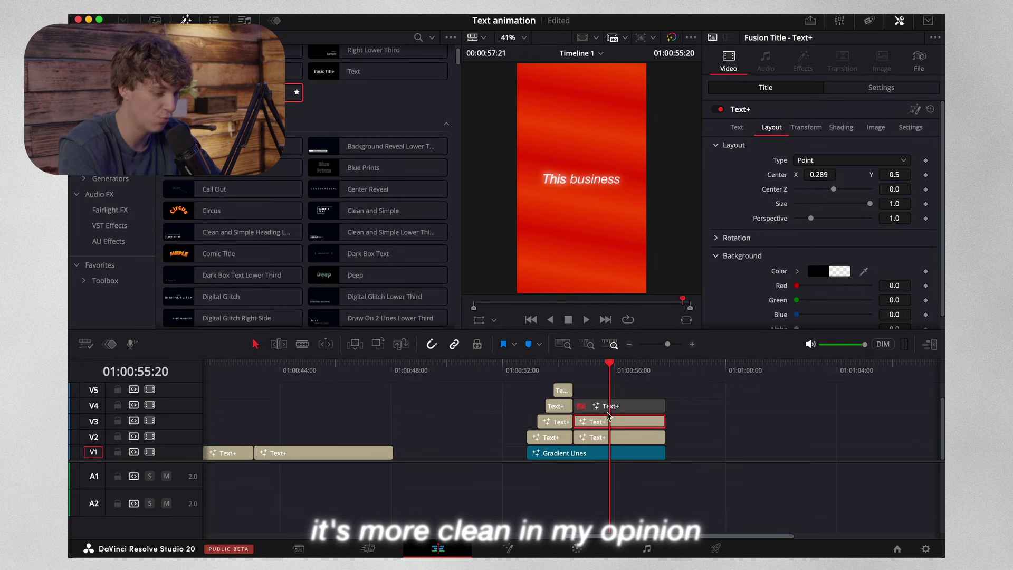
# Enable the V4 copy in place of V3, with the text "Business" and layout center X 0.6
pyautogui.press('d')
pyautogui.click(623, 405)
pyautogui.press('d')
pyautogui.write('Business')
pyautogui.click(763, 130)
pyautogui.moveTo(816, 176)
pyautogui.mouseDown()
pyautogui.moveTo(885, 177)
pyautogui.moveTo(810, 175)
pyautogui.mouseUp()
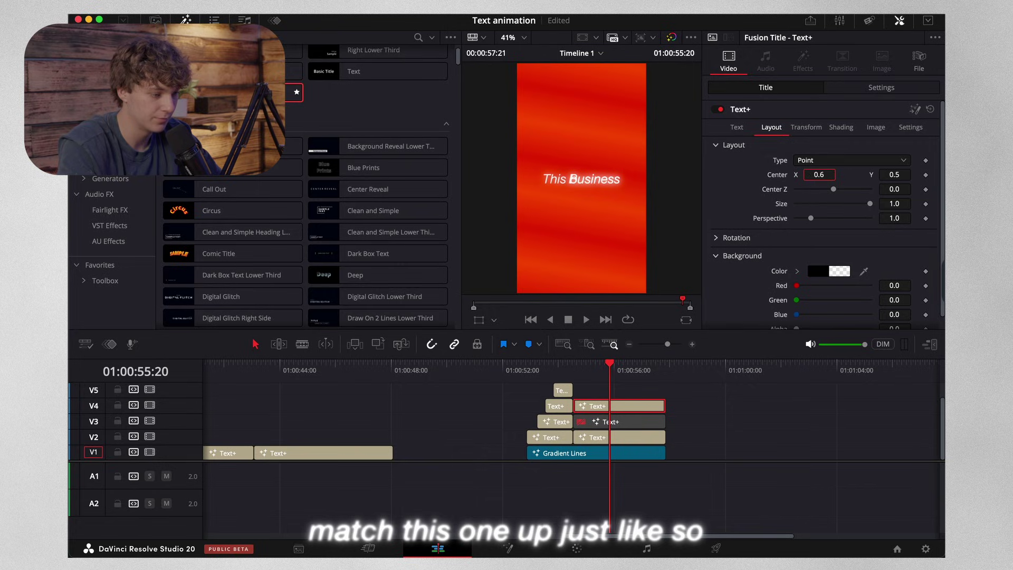
# Set the font style of the "Business" title to Bold Italic
pyautogui.click(736, 127)
pyautogui.click(851, 261)
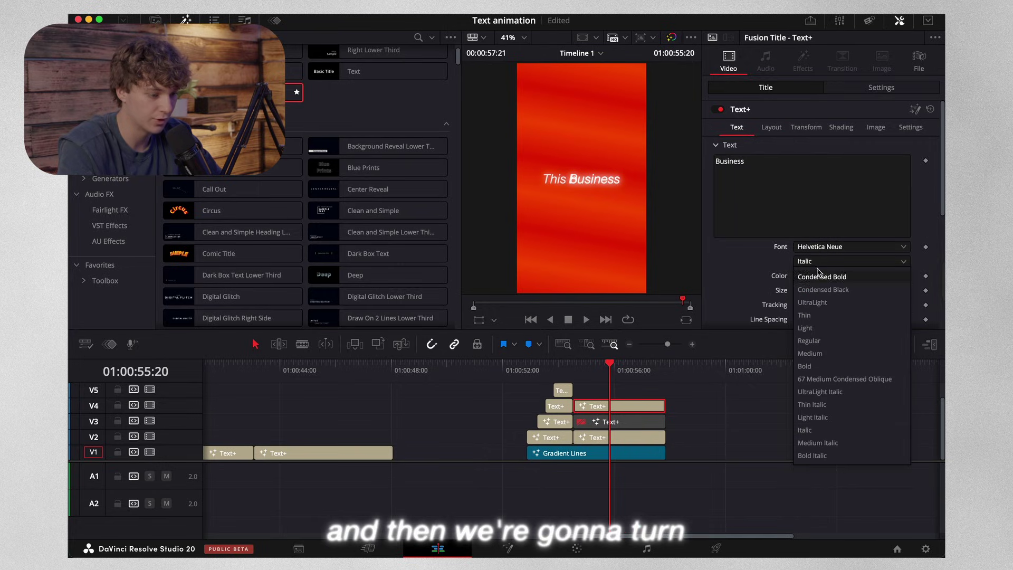
pyautogui.click(838, 455)
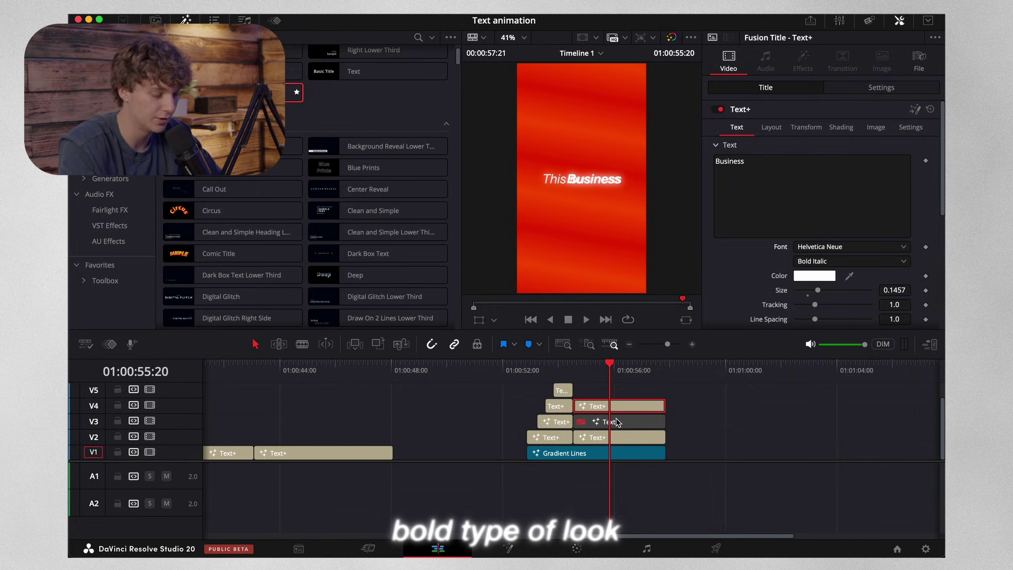
# Delete the full "This business" title from V2, enable "This" on V3, and shift "Business" on V4 to start slightly after it
pyautogui.click(616, 442)
pyautogui.press('Delete')
pyautogui.click(605, 426)
pyautogui.moveTo(604, 426); pyautogui.dragTo(593, 395)
pyautogui.click(574, 369)
pyautogui.scroll(2, 609, 408)
pyautogui.scroll(2, 587, 398)
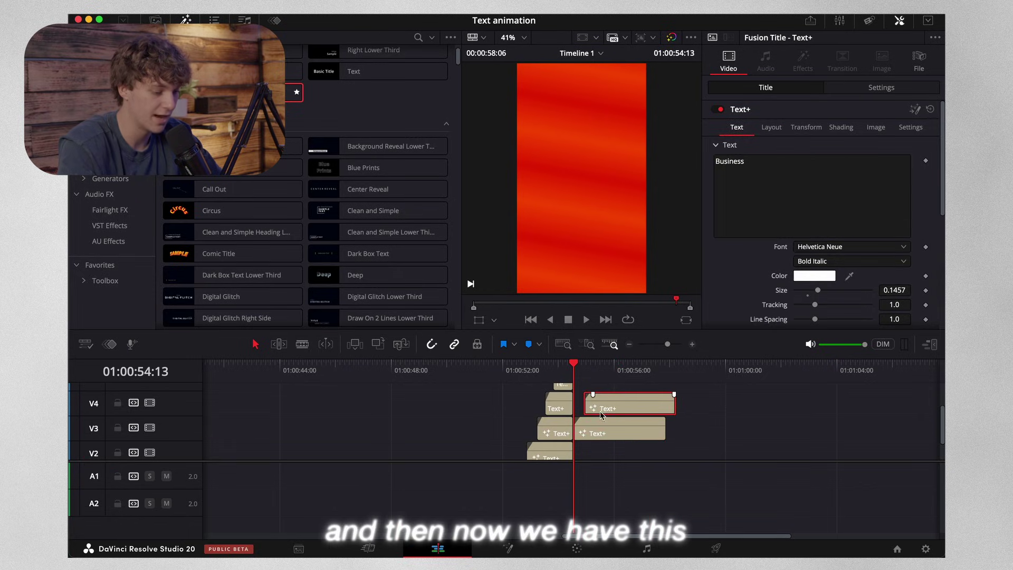
pyautogui.scroll(-2, 602, 416)
# Play back the word-by-word title sequence and review its clips across the timeline
pyautogui.press('Up')
pyautogui.press('space')
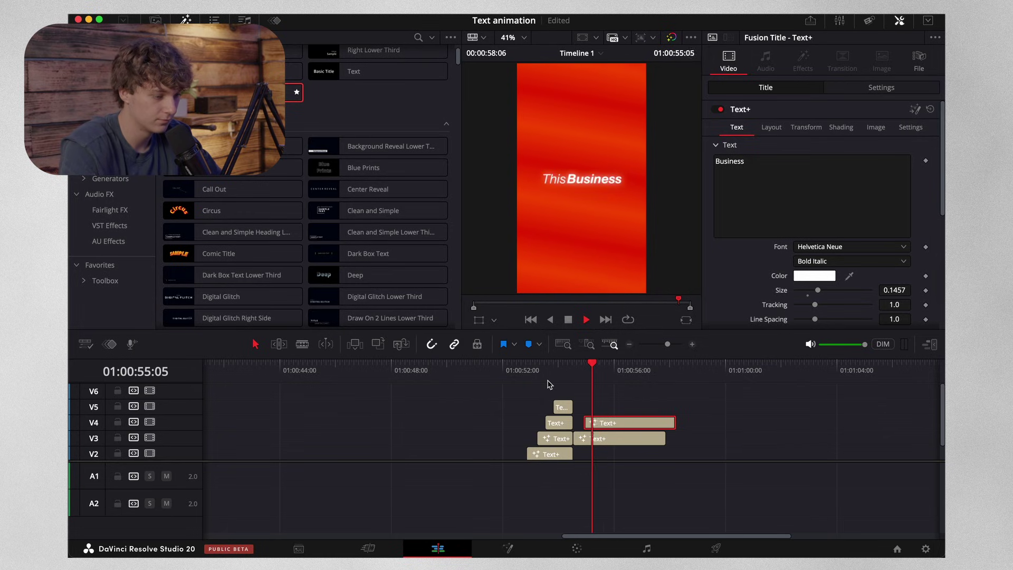
pyautogui.press('space')
pyautogui.scroll(-1, 683, 411)
pyautogui.moveTo(697, 399); pyautogui.dragTo(648, 448)
pyautogui.click(630, 344)
pyautogui.click(630, 345)
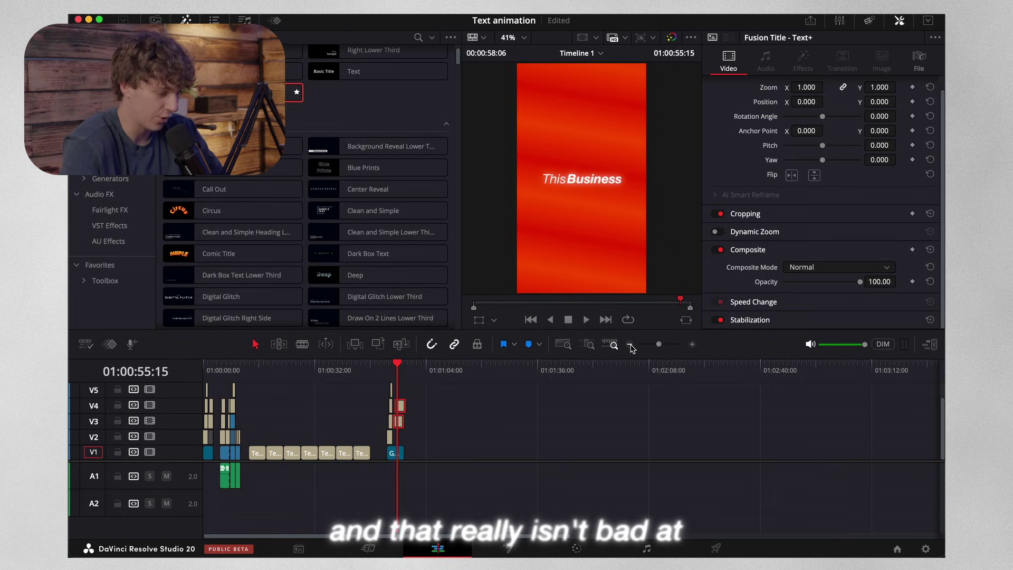
pyautogui.click(691, 344)
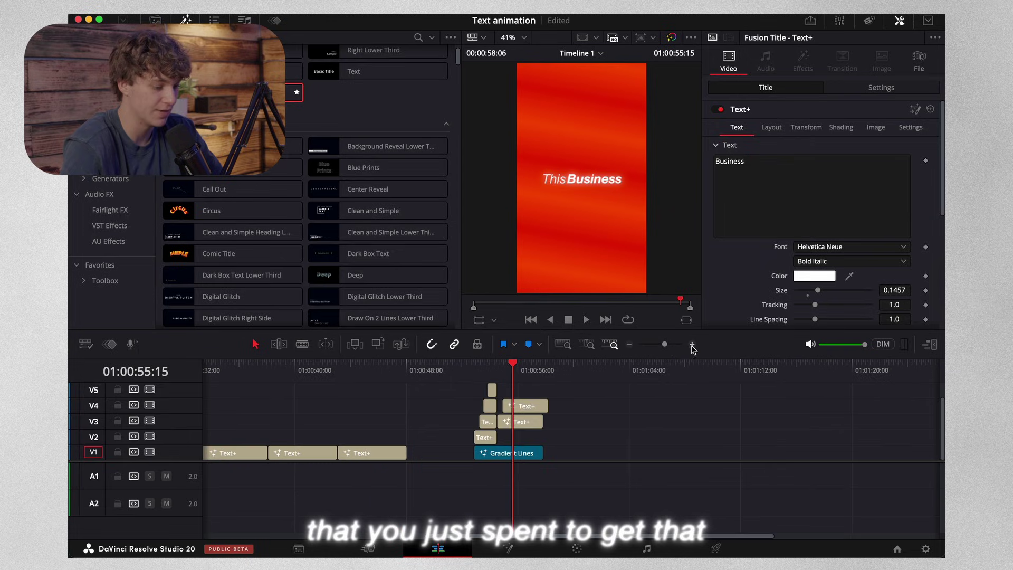
pyautogui.click(628, 344)
pyautogui.click(628, 344)
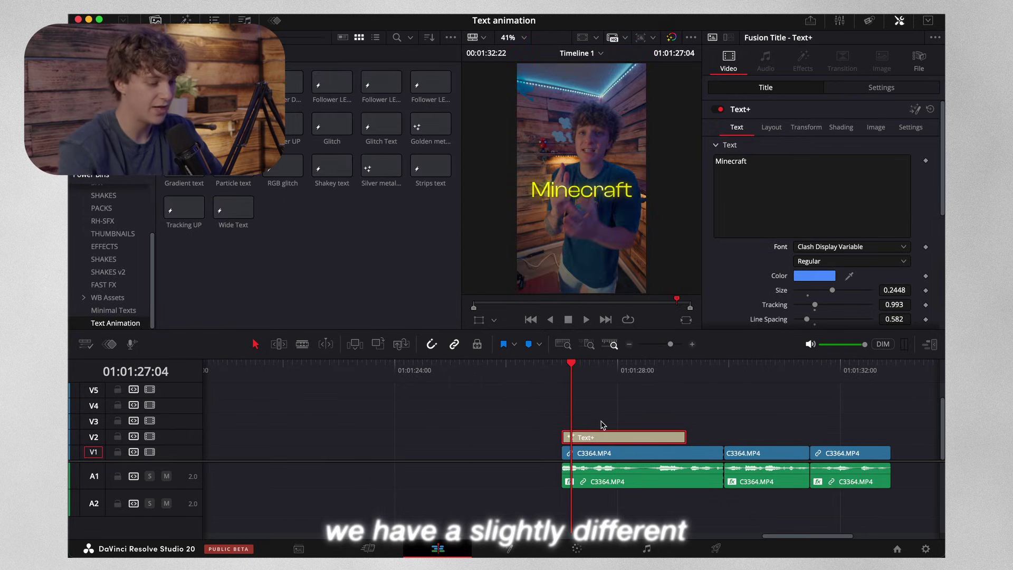
# Change the yellow "Minecraft" title's text to "This" and reduce its size to 0.1693
pyautogui.click(771, 175)
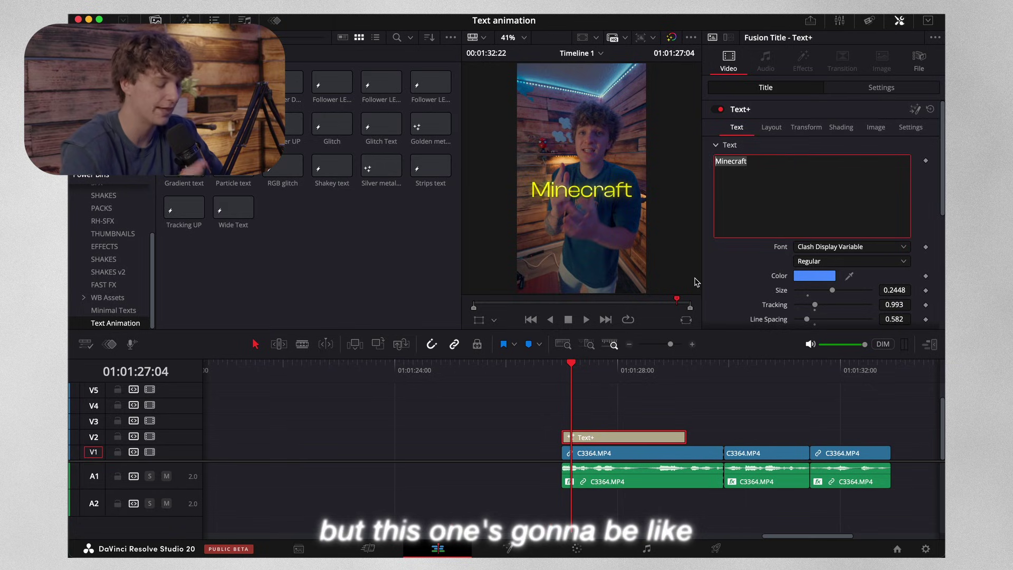
pyautogui.click(635, 439)
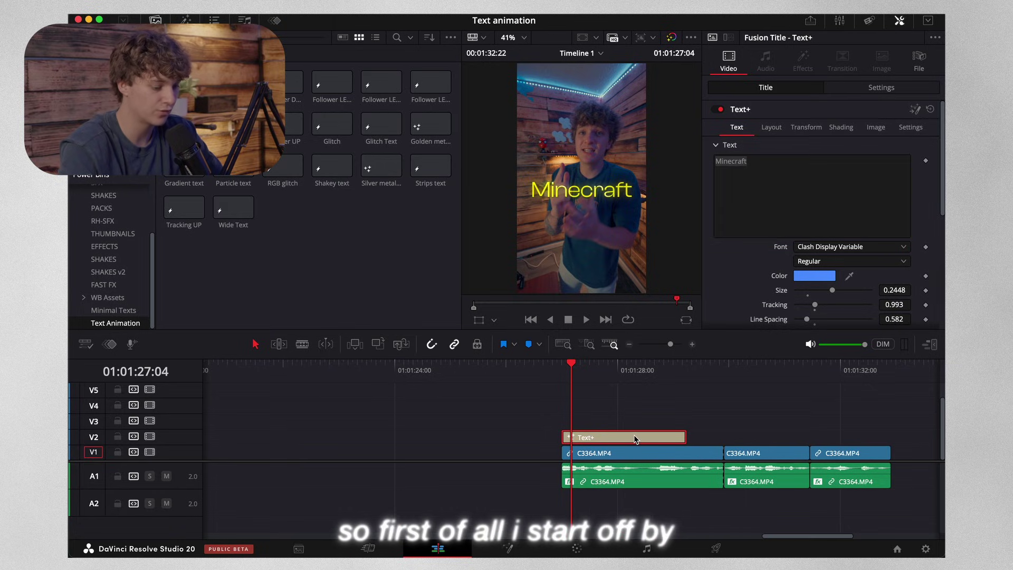
pyautogui.press('space')
pyautogui.press('space')
pyautogui.click(818, 181)
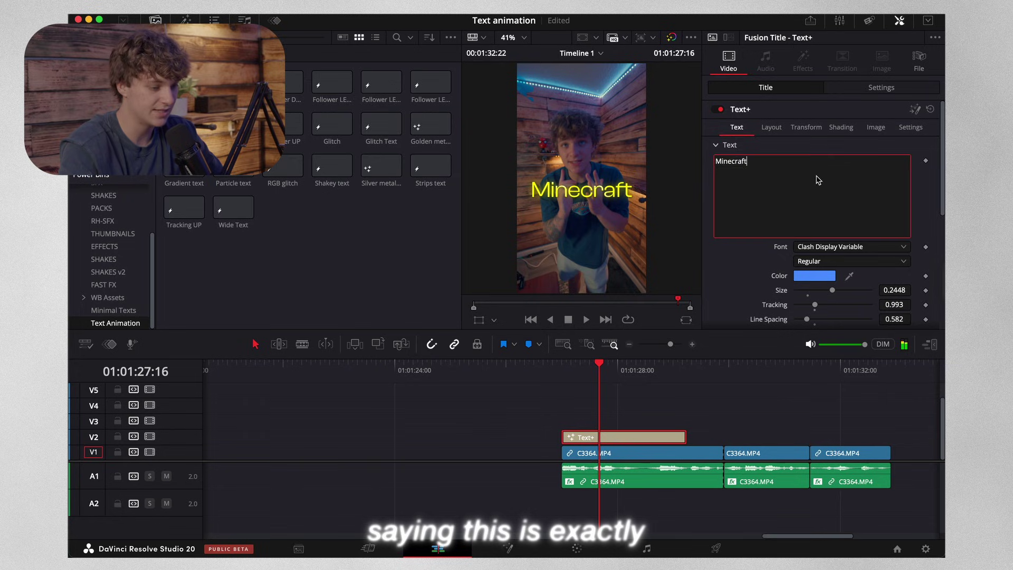
pyautogui.write('This')
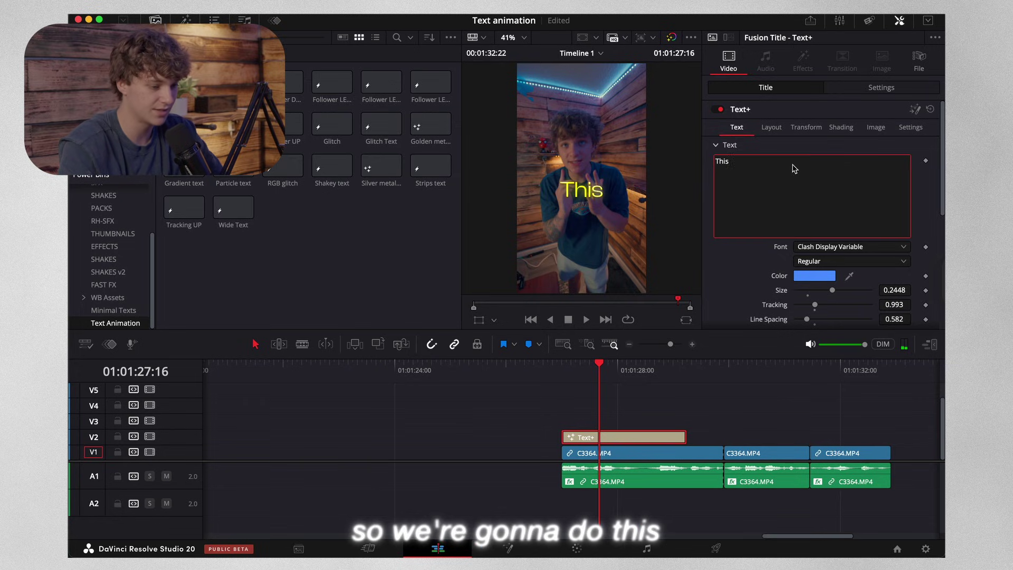
pyautogui.moveTo(831, 291); pyautogui.dragTo(825, 294)
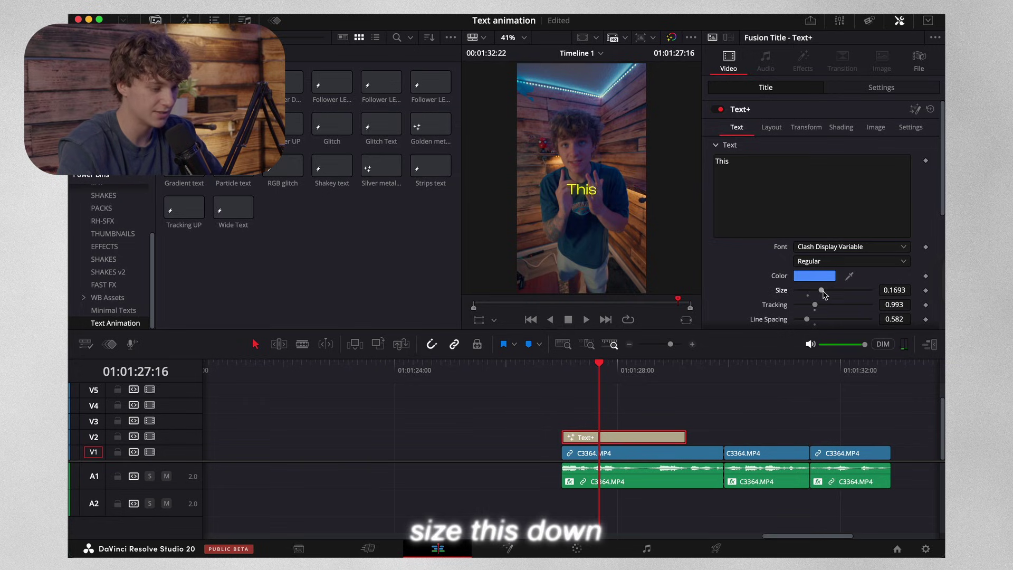
pyautogui.click(771, 127)
pyautogui.click(736, 127)
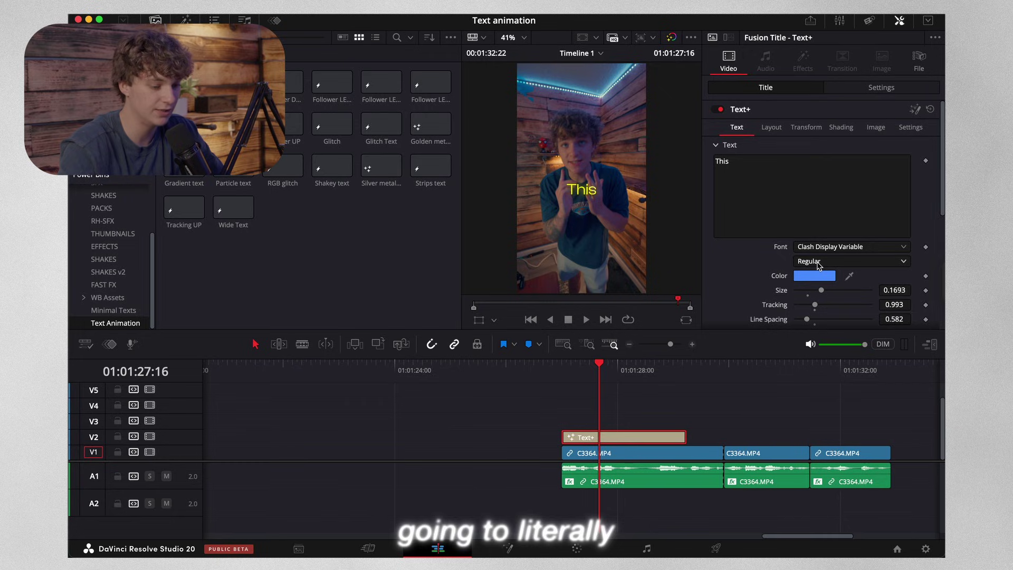
# Position the "This" title at layout center X 0.345, Y 0.486, and return the playhead to 01:01:27:00
pyautogui.click(769, 132)
pyautogui.moveTo(886, 174); pyautogui.dragTo(902, 175)
pyautogui.moveTo(831, 175); pyautogui.dragTo(812, 176)
pyautogui.click(568, 364)
pyautogui.moveTo(568, 364); pyautogui.dragTo(561, 376)
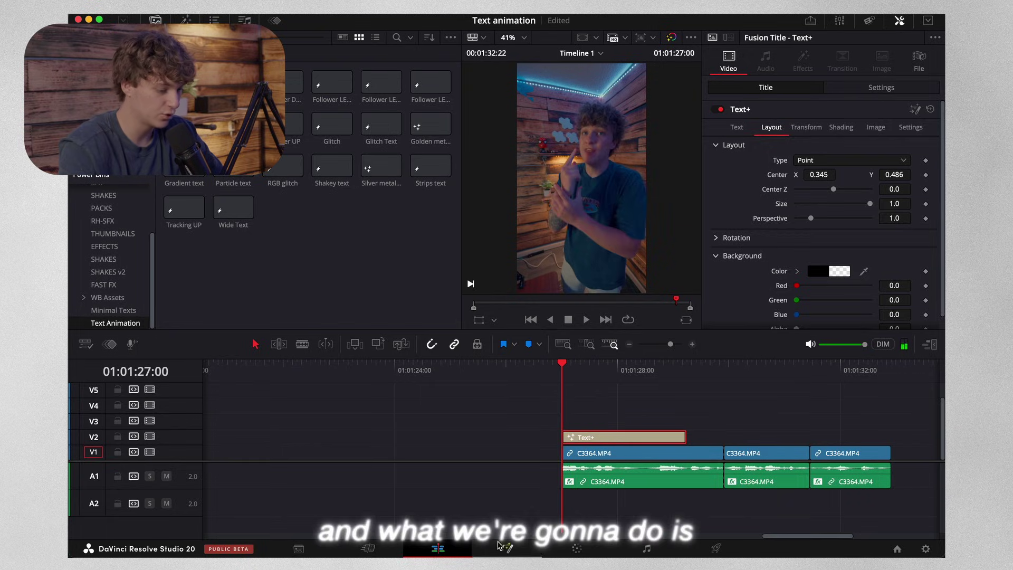
# Open the "This" title in Fusion and add a Transform node between DropShadow1 and MediaOut1
pyautogui.hotkey('shift', '5')
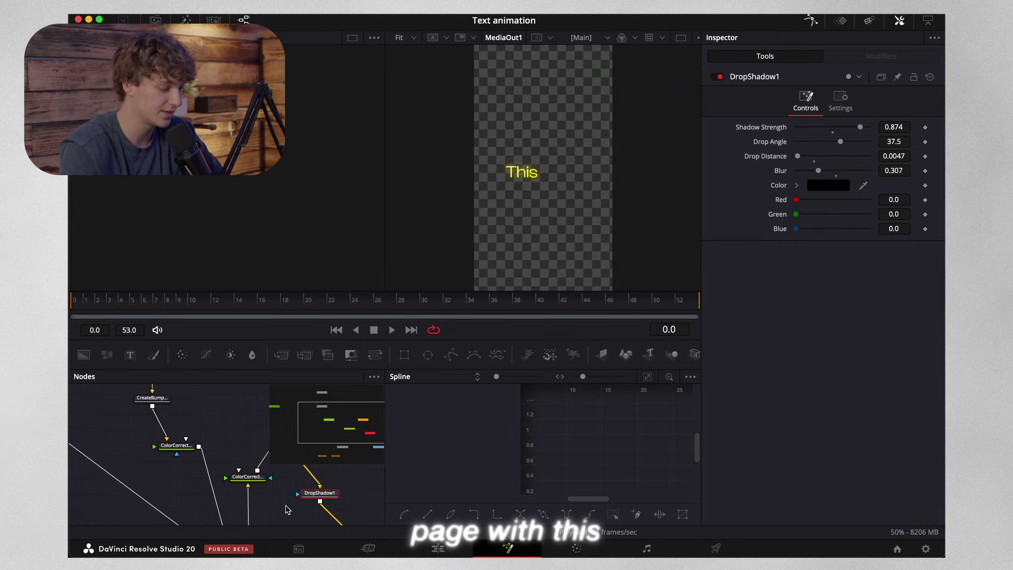
pyautogui.moveTo(280, 519); pyautogui.dragTo(353, 478)
pyautogui.click(262, 468)
pyautogui.hscroll(2, 262, 474)
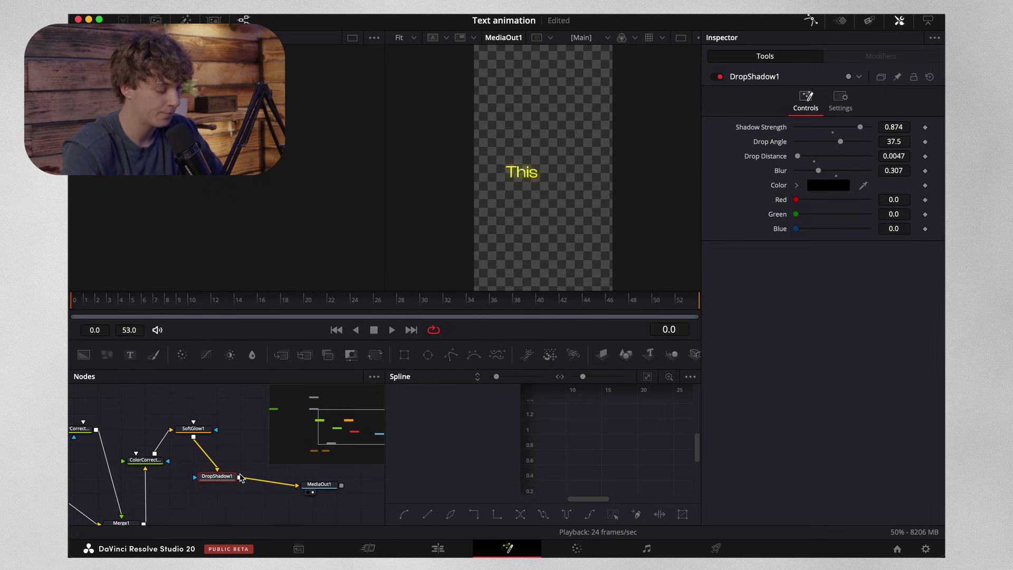
pyautogui.hotkey('shift', 'space')
pyautogui.write('trans')
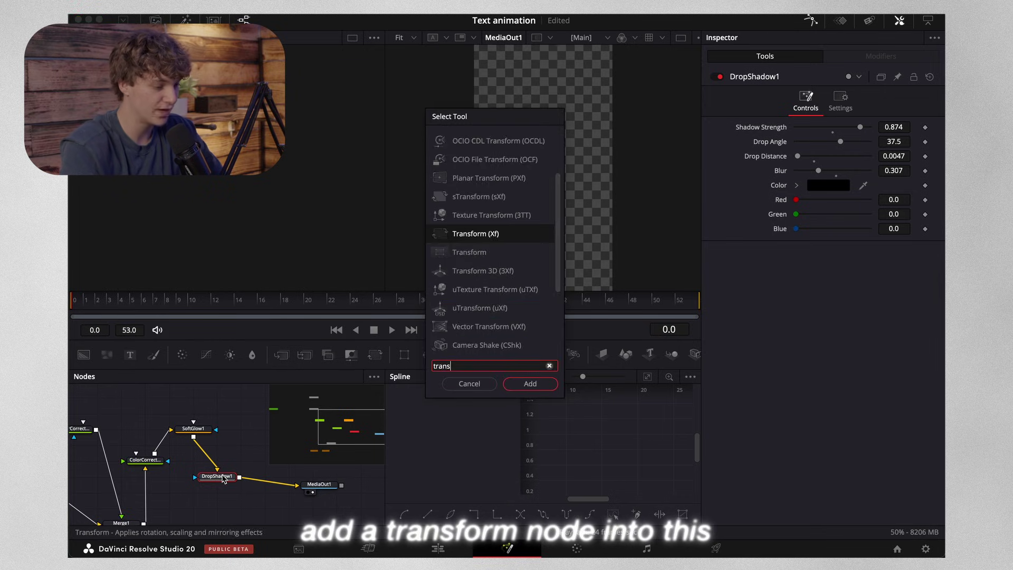
pyautogui.press('Return')
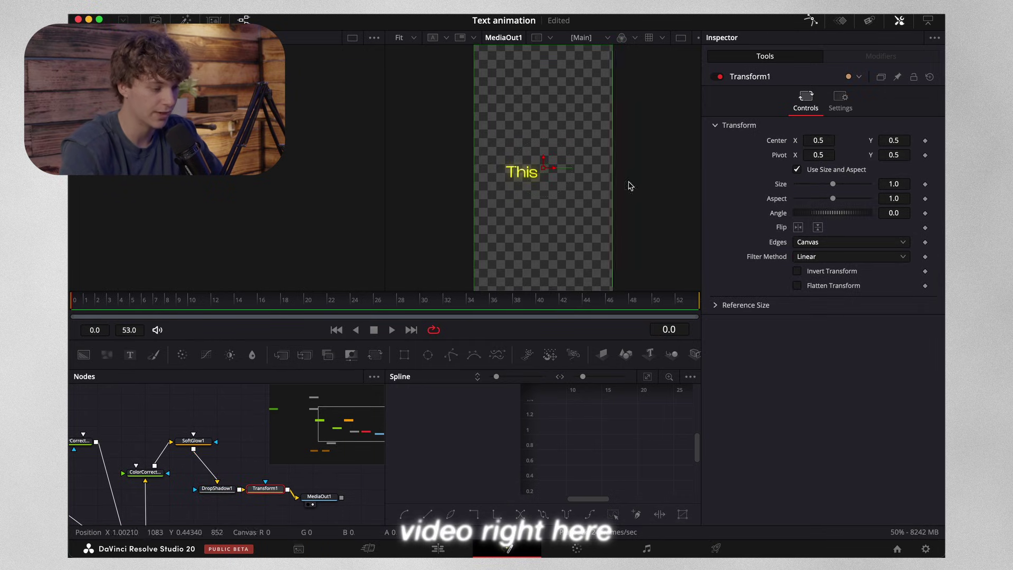
pyautogui.moveTo(270, 487); pyautogui.dragTo(277, 475)
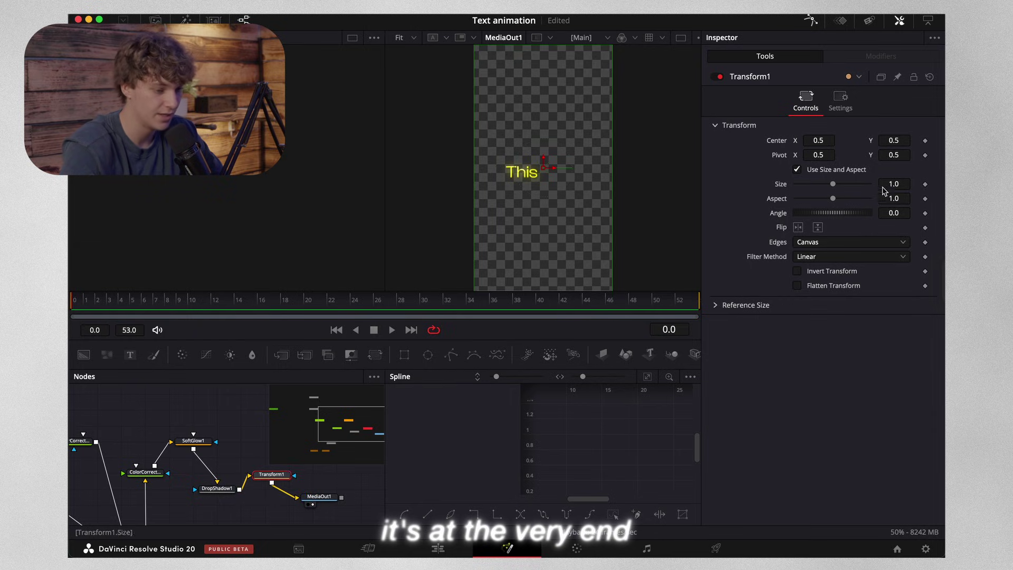
# Keyframe the Transform1 node's center Y at 0.413 on frame 0 and 0.5 on frame 30
pyautogui.moveTo(900, 140)
pyautogui.mouseDown()
pyautogui.moveTo(889, 141)
pyautogui.moveTo(908, 145)
pyautogui.mouseUp()
pyautogui.click(925, 141)
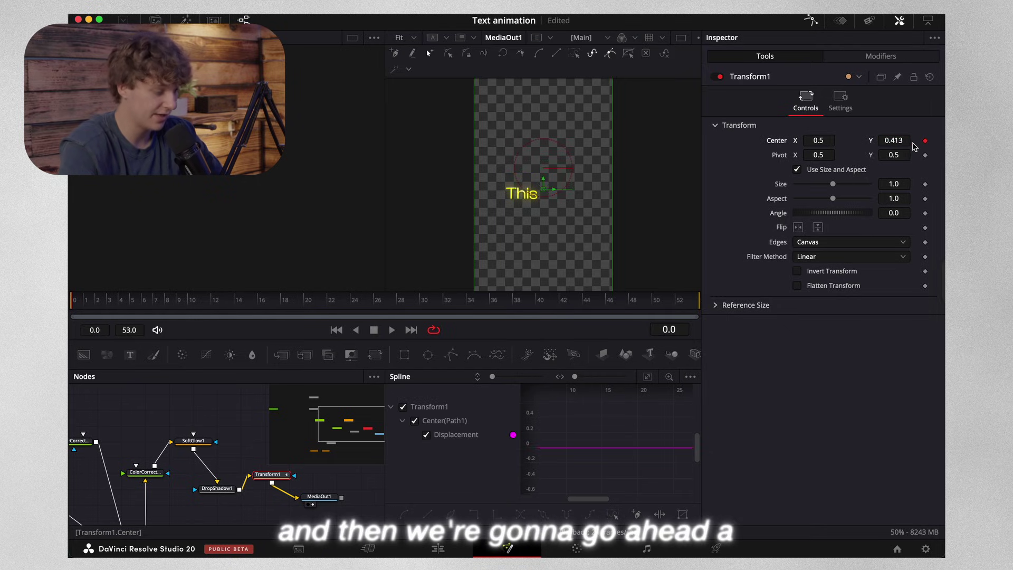
pyautogui.moveTo(81, 305); pyautogui.dragTo(356, 305)
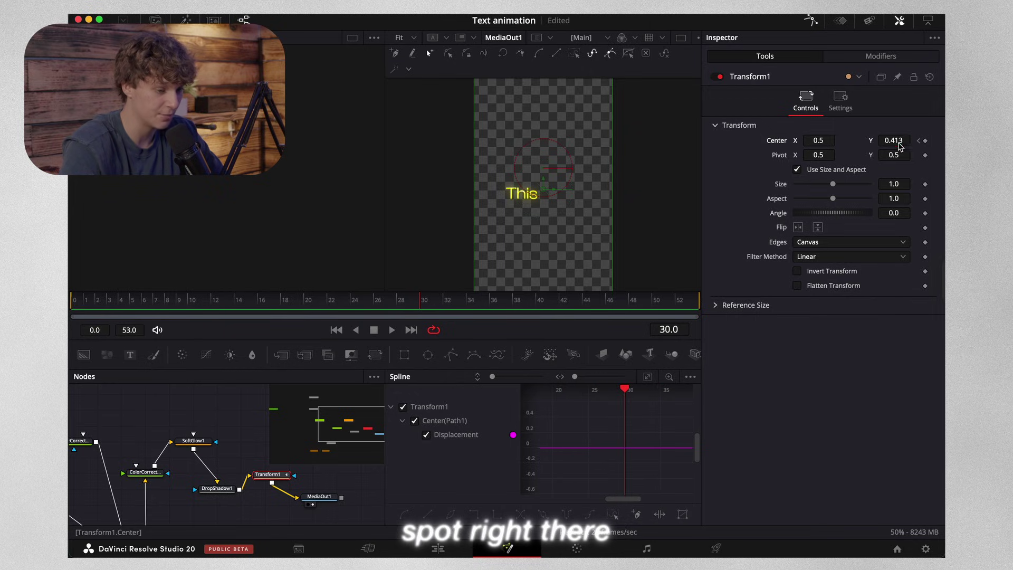
pyautogui.press('Tab')
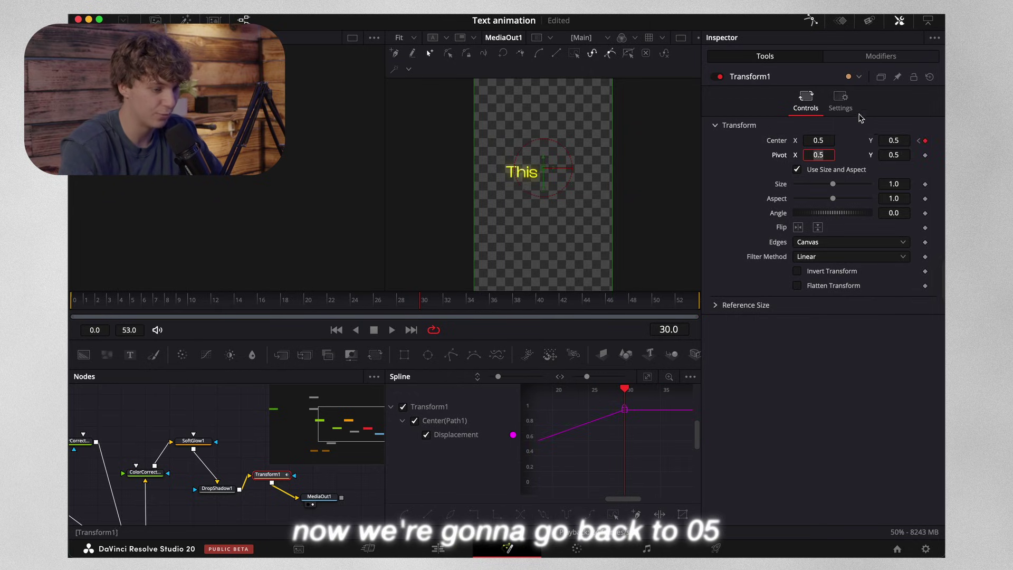
# Enable motion blur on Transform1 with quality 10 and shutter angle 360, and preview the upward motion from frame 0
pyautogui.click(840, 100)
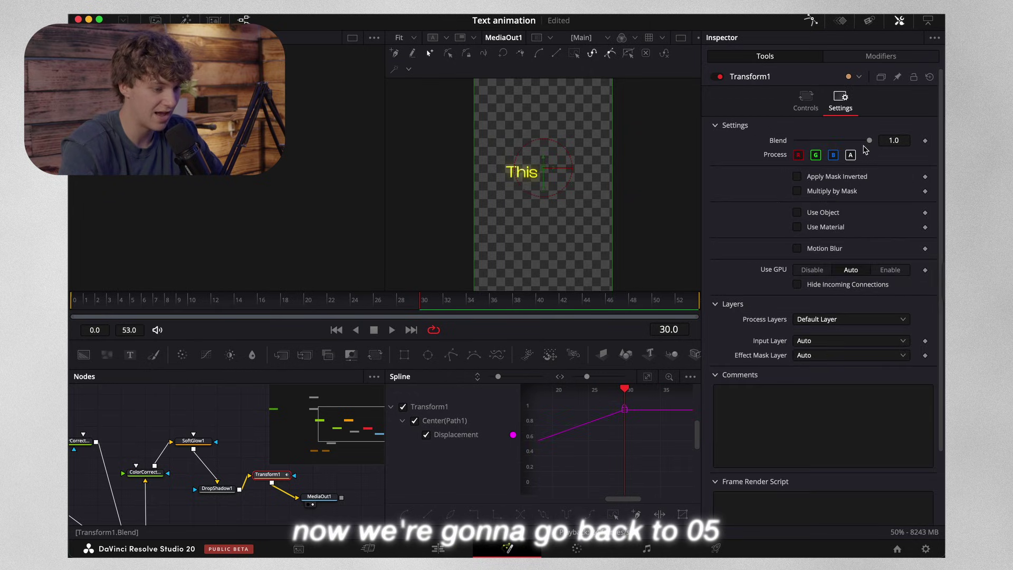
pyautogui.click(797, 248)
pyautogui.moveTo(833, 278); pyautogui.dragTo(875, 278)
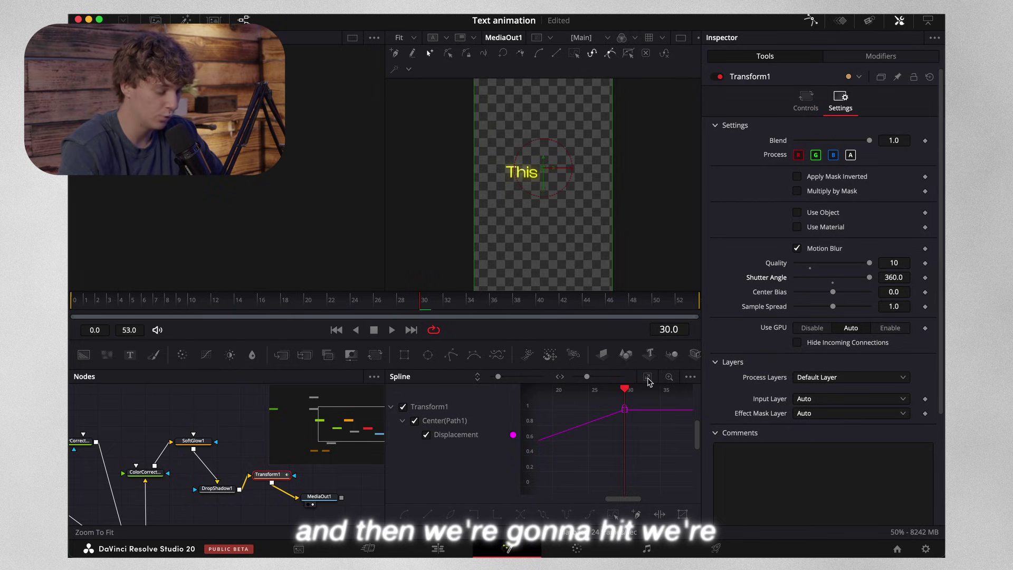
pyautogui.moveTo(443, 309); pyautogui.dragTo(70, 309)
pyautogui.click(198, 412)
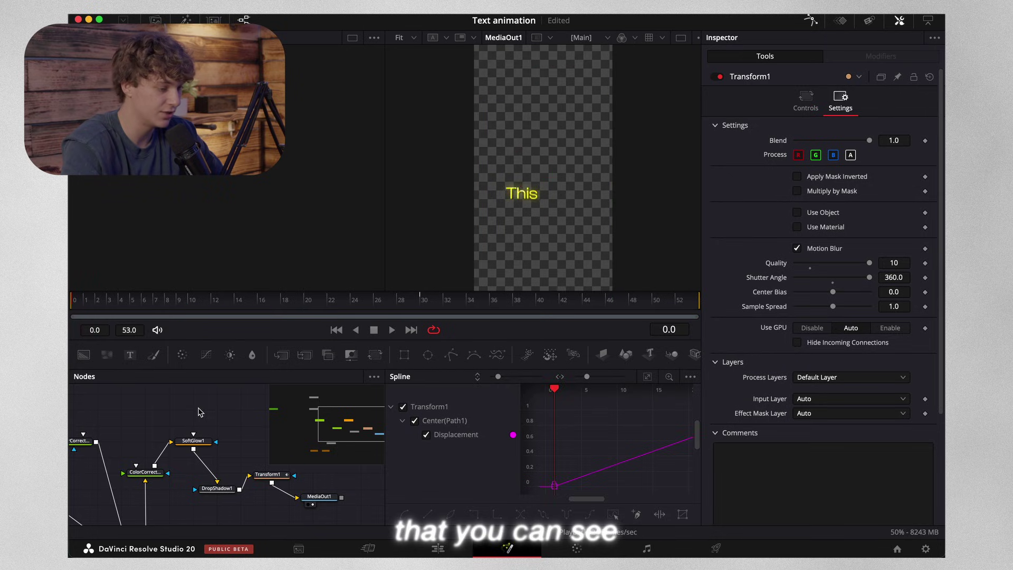
pyautogui.press('space')
pyautogui.press('space')
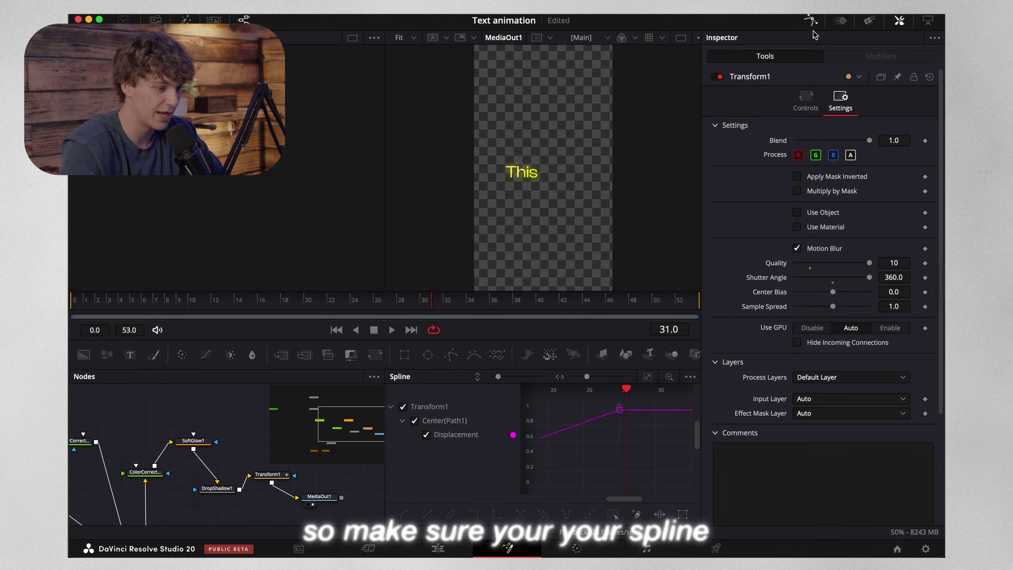
# Fit the spline view to the Transform1 displacement curve and apply Out Cubic easing to all its keyframes
pyautogui.click(646, 378)
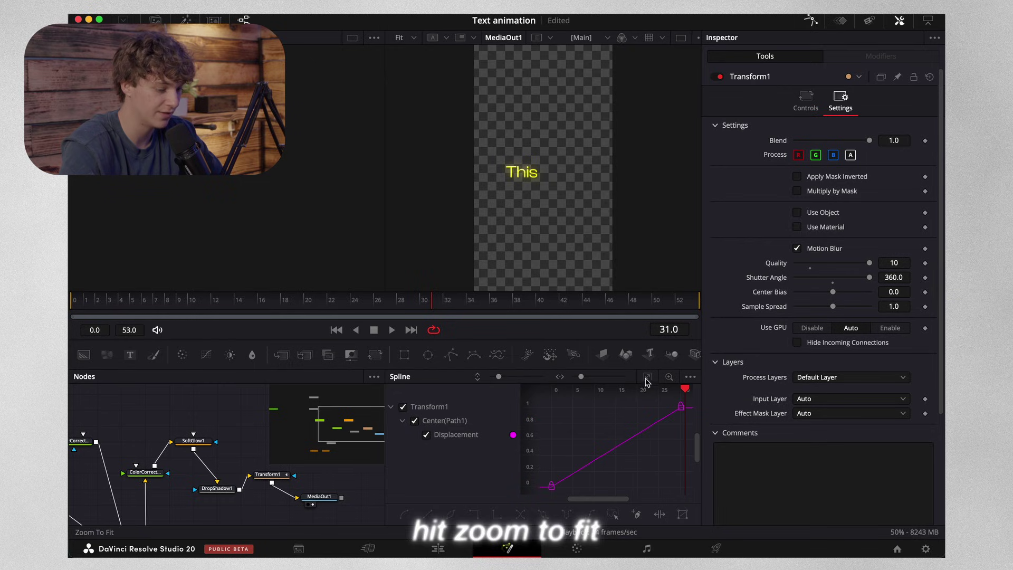
pyautogui.click(643, 469)
pyautogui.press('super+a')
pyautogui.rightClick(641, 467)
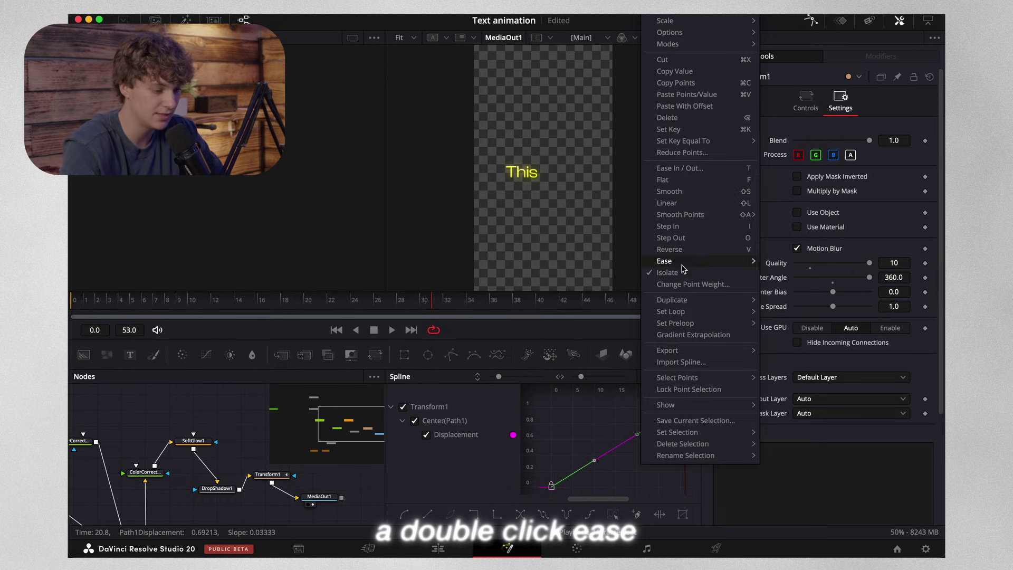
pyautogui.moveTo(699, 267)
pyautogui.click(787, 296)
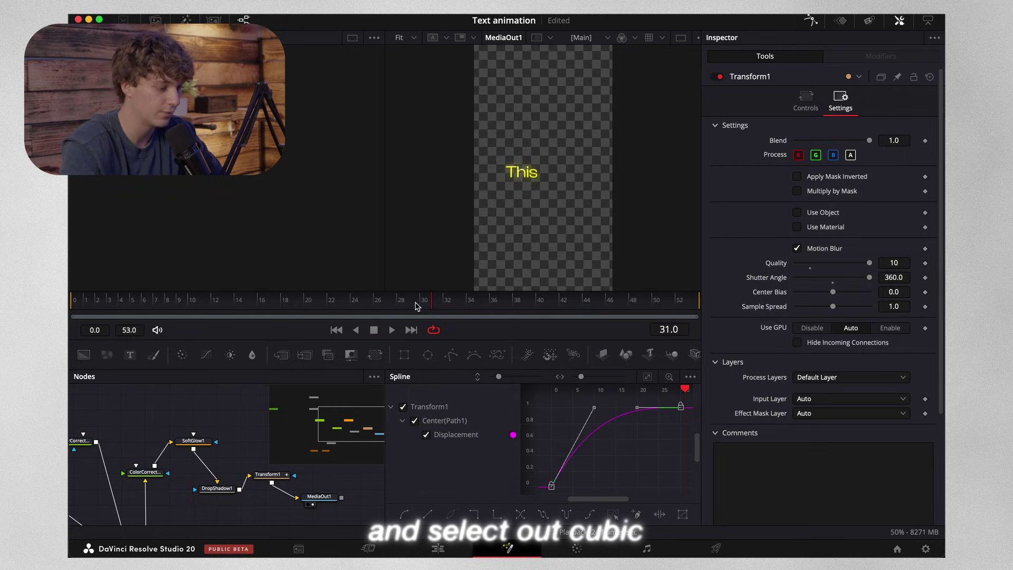
# Add a short fade-in to the "This" title on the edit timeline and play it back
pyautogui.click(474, 548)
pyautogui.click(562, 374)
pyautogui.scroll(2, 587, 428)
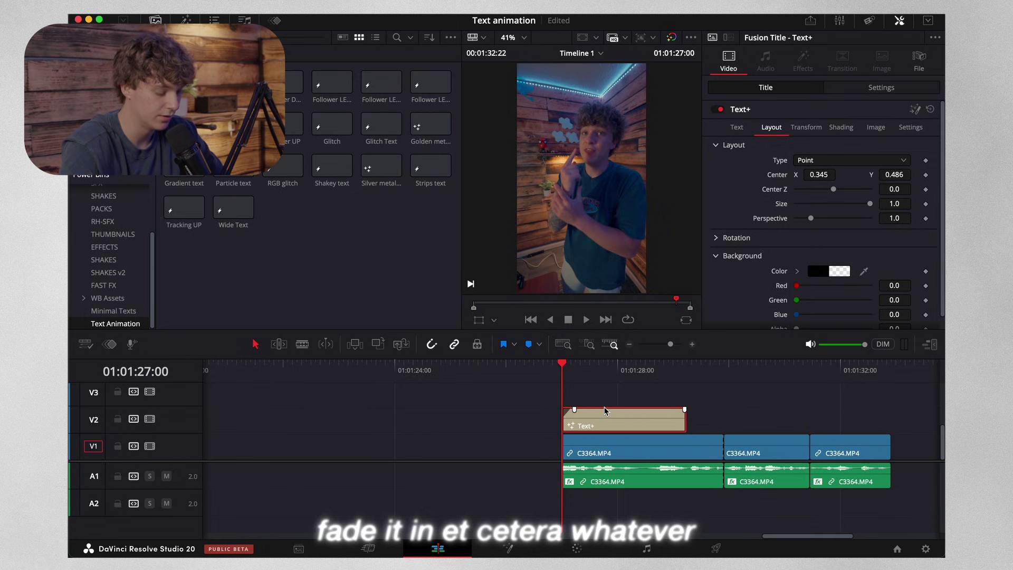
pyautogui.scroll(-2, 606, 411)
pyautogui.press('space')
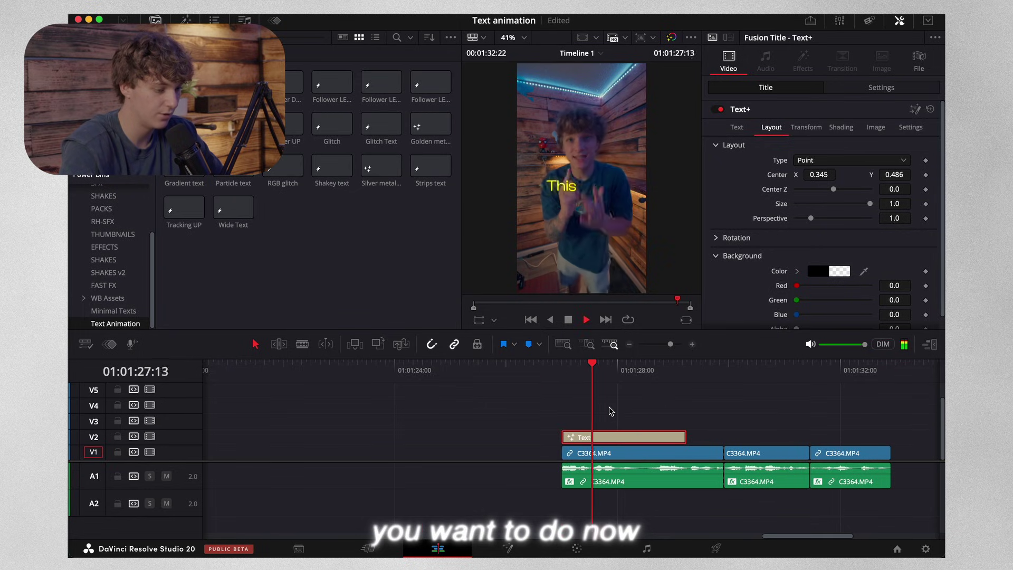
# Duplicate the "This" title onto V3 six frames later, at 01:01:27:06, and trim its end to match the V2 title
pyautogui.click(562, 369)
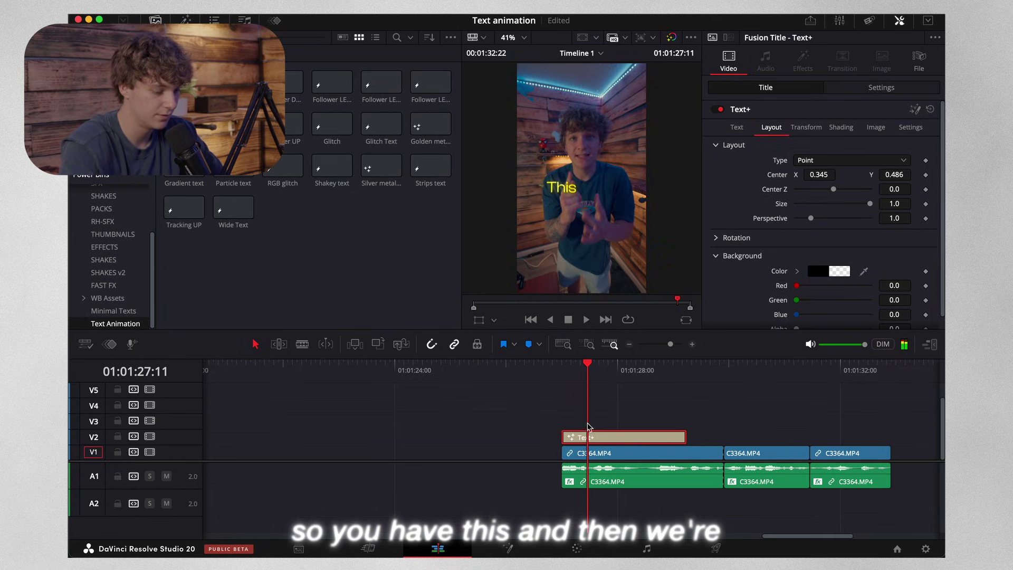
pyautogui.click(558, 370)
pyautogui.press('space')
pyautogui.moveTo(598, 437); pyautogui.dragTo(612, 422)
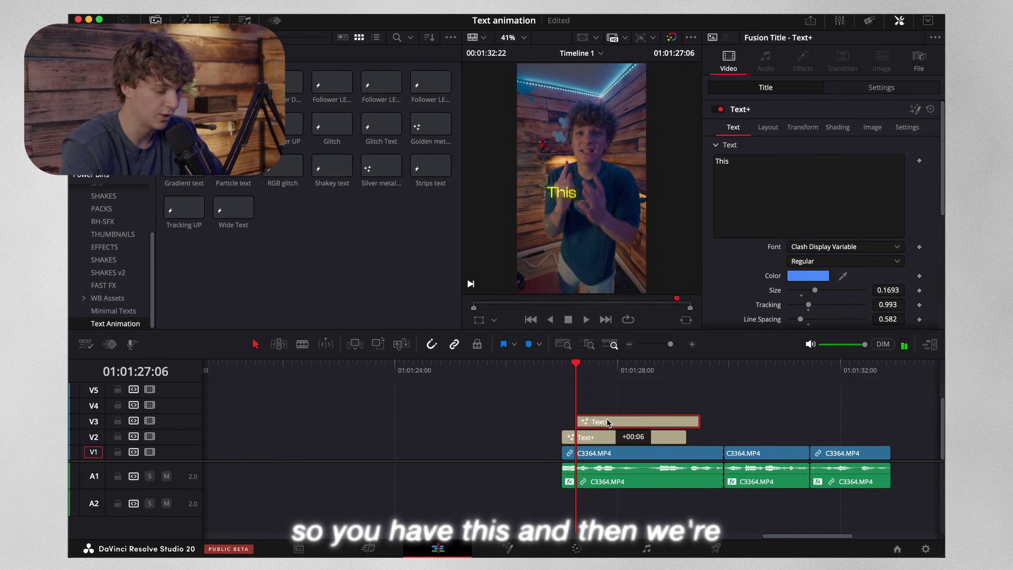
pyautogui.moveTo(700, 421); pyautogui.dragTo(685, 420)
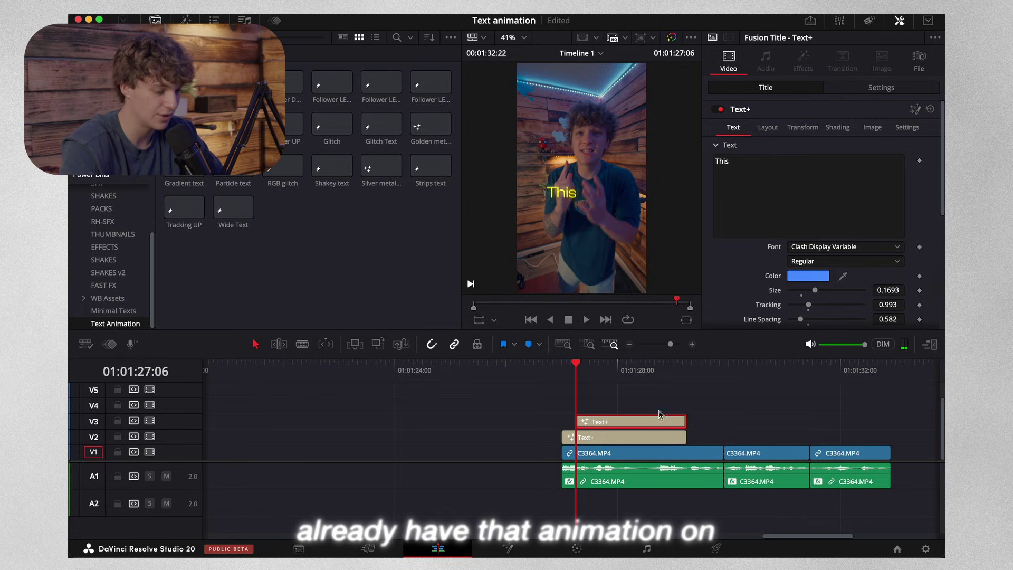
# Change the V3 title's text to "Is" and set its layout center X to 0.521, beside "This"
pyautogui.tripleClick(804, 176)
pyautogui.press('BackSpace')
pyautogui.write('Is')
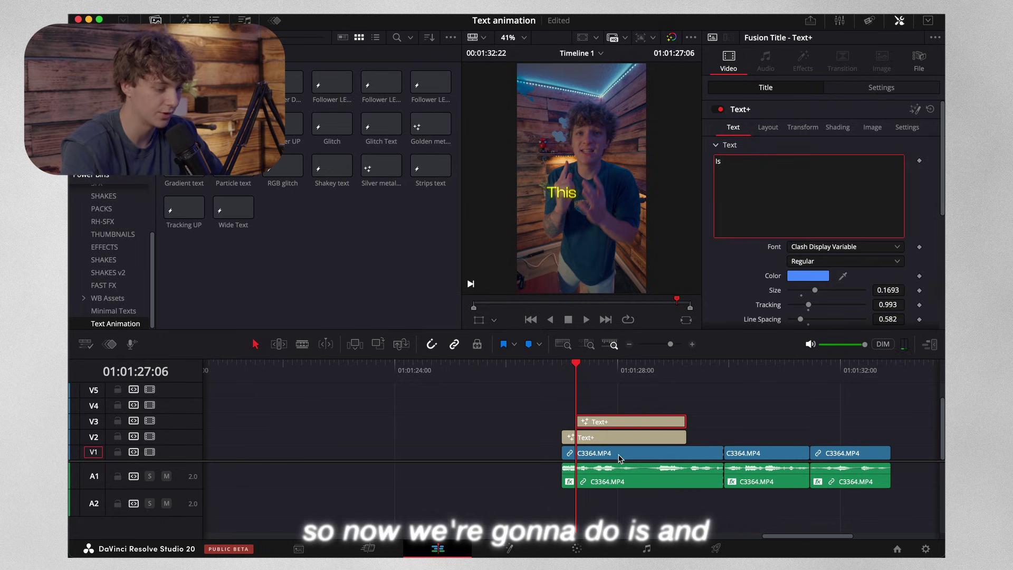
pyautogui.click(601, 425)
pyautogui.press('space')
pyautogui.click(767, 128)
pyautogui.moveTo(819, 175); pyautogui.dragTo(827, 174)
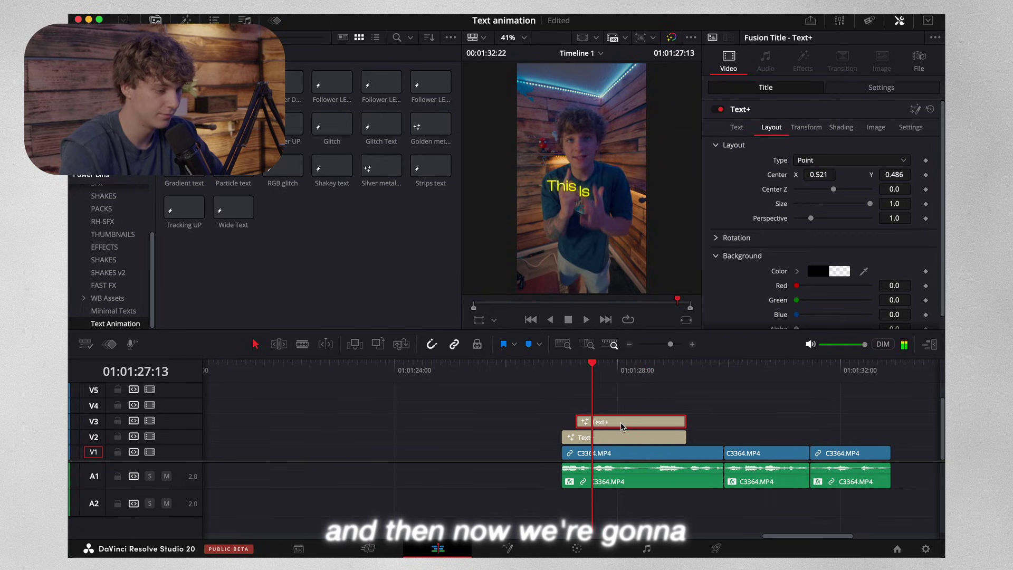
# Duplicate the "Is" title onto V4 starting at 01:01:27:12, ending with the titles below, and change its text to "Exactly"
pyautogui.moveTo(620, 422)
pyautogui.mouseDown()
pyautogui.moveTo(625, 396)
pyautogui.moveTo(639, 405)
pyautogui.moveTo(624, 405)
pyautogui.mouseUp()
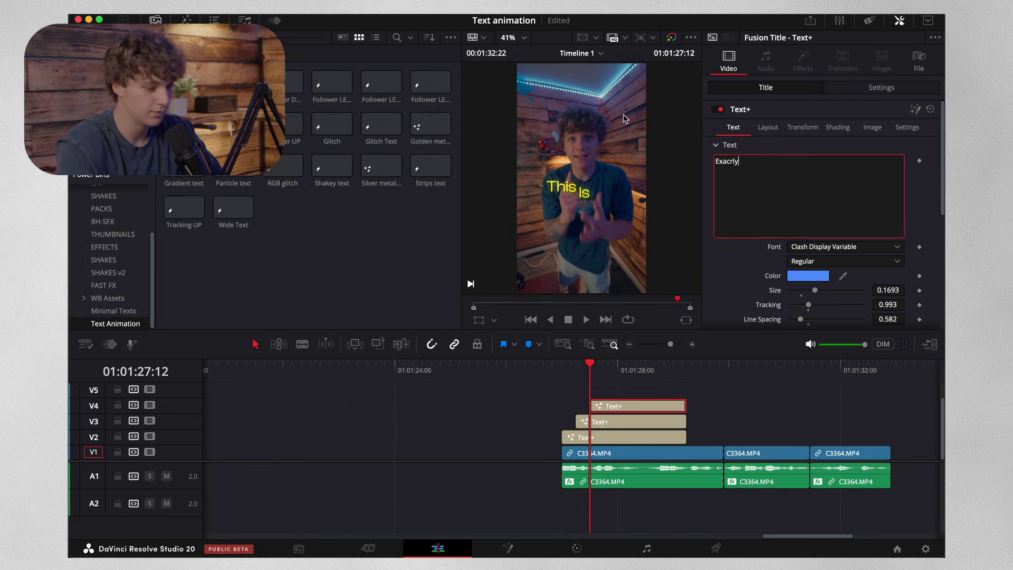
pyautogui.press('BackSpace')
pyautogui.press('BackSpace')
pyautogui.press('BackSpace')
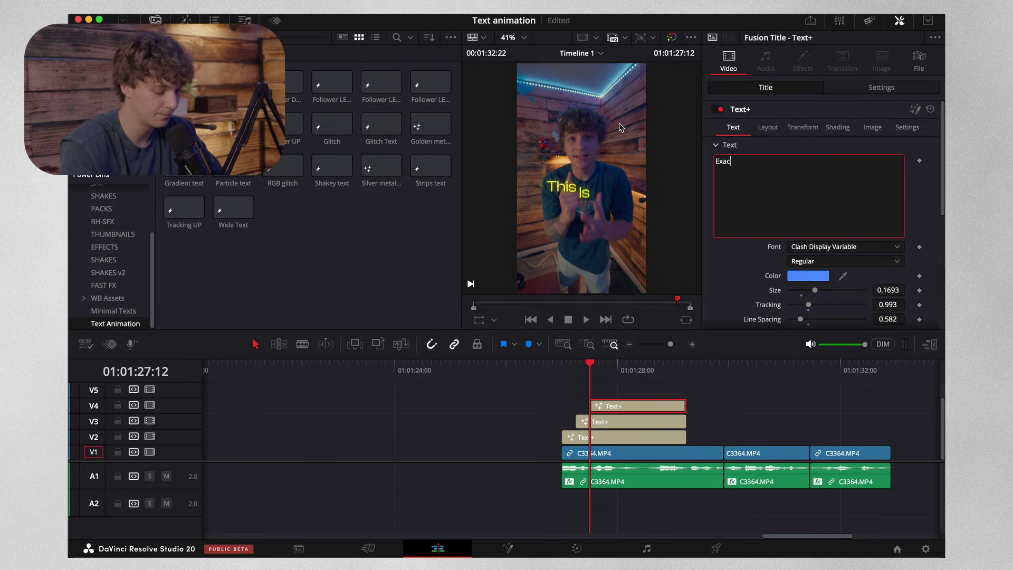
# Set the "Exactly" title's font style to Bold and its size to 0.2244
pyautogui.click(814, 261)
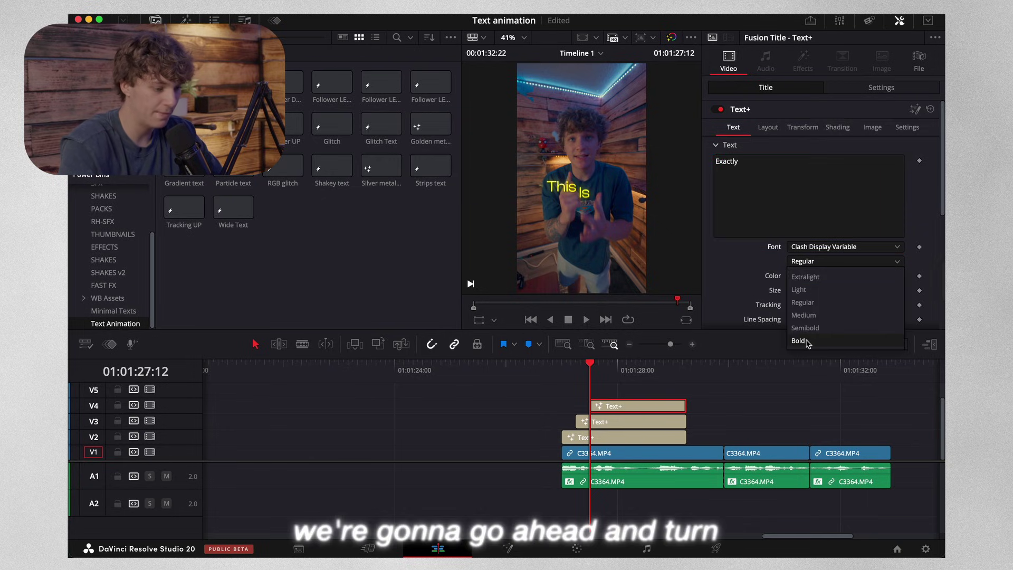
pyautogui.click(809, 340)
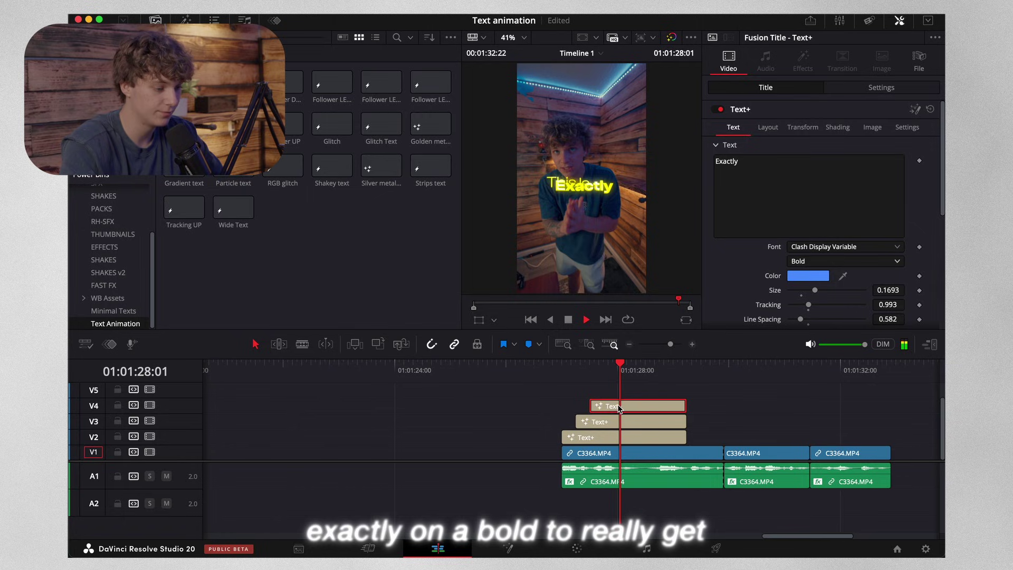
pyautogui.moveTo(815, 290); pyautogui.dragTo(823, 291)
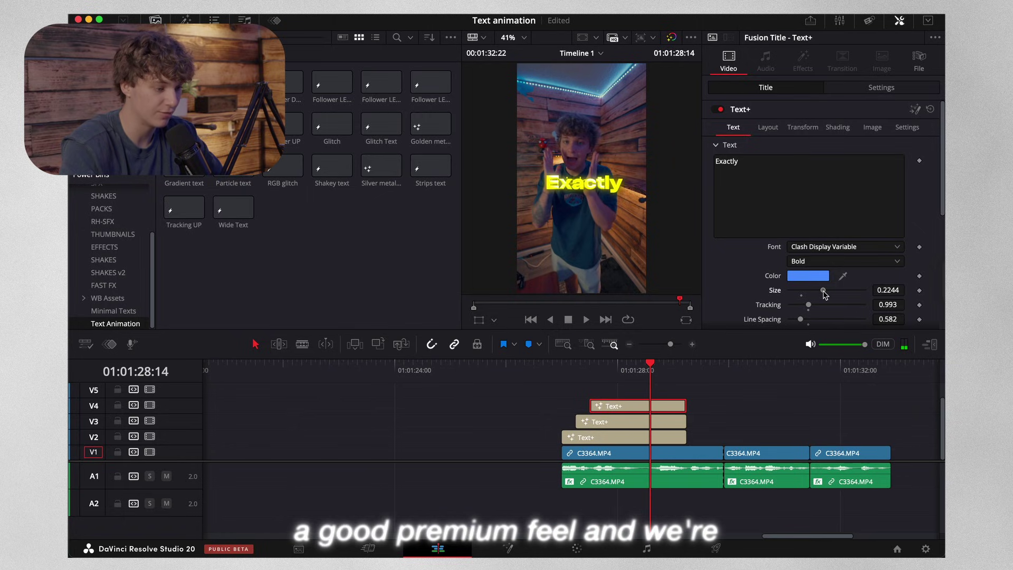
# Place the "Exactly" title beneath "This Is" at layout center X 0.439, Y 0.437
pyautogui.click(773, 130)
pyautogui.moveTo(901, 175); pyautogui.dragTo(880, 175)
pyautogui.moveTo(819, 174); pyautogui.dragTo(811, 174)
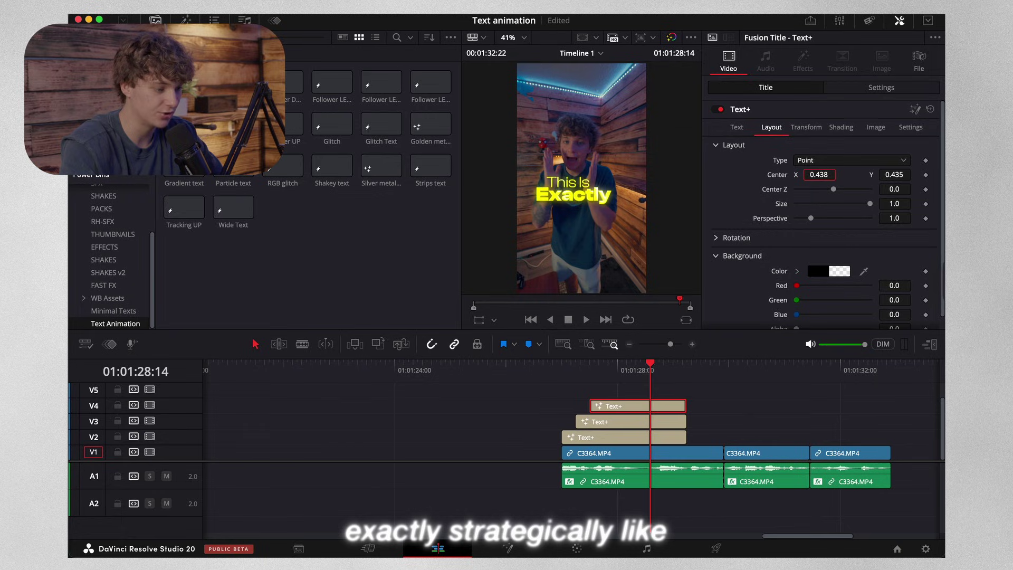
pyautogui.moveTo(893, 176); pyautogui.dragTo(895, 176)
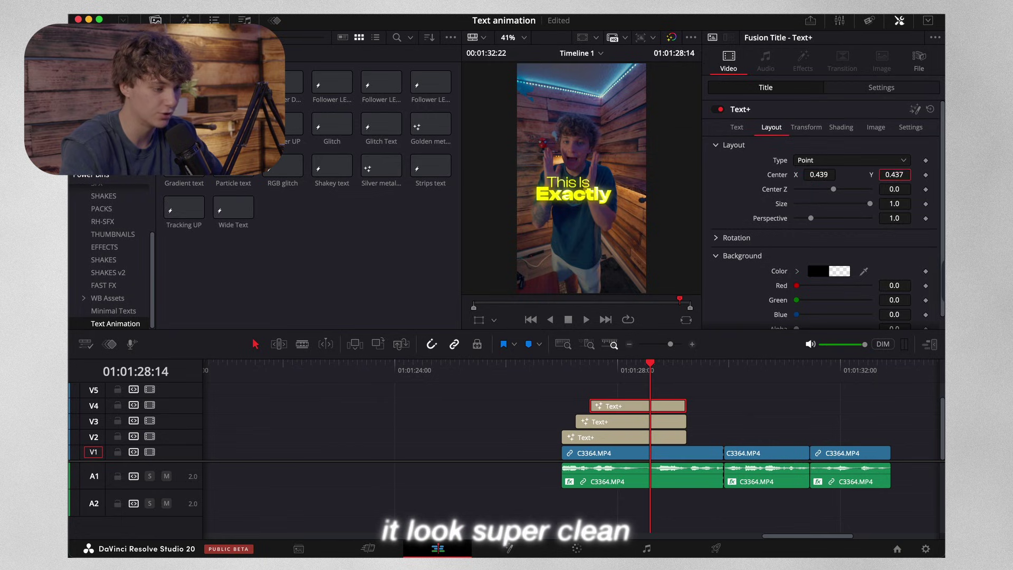
# Play back the "This Is Exactly" caption from its start to review the word timing
pyautogui.click(546, 371)
pyautogui.press('space')
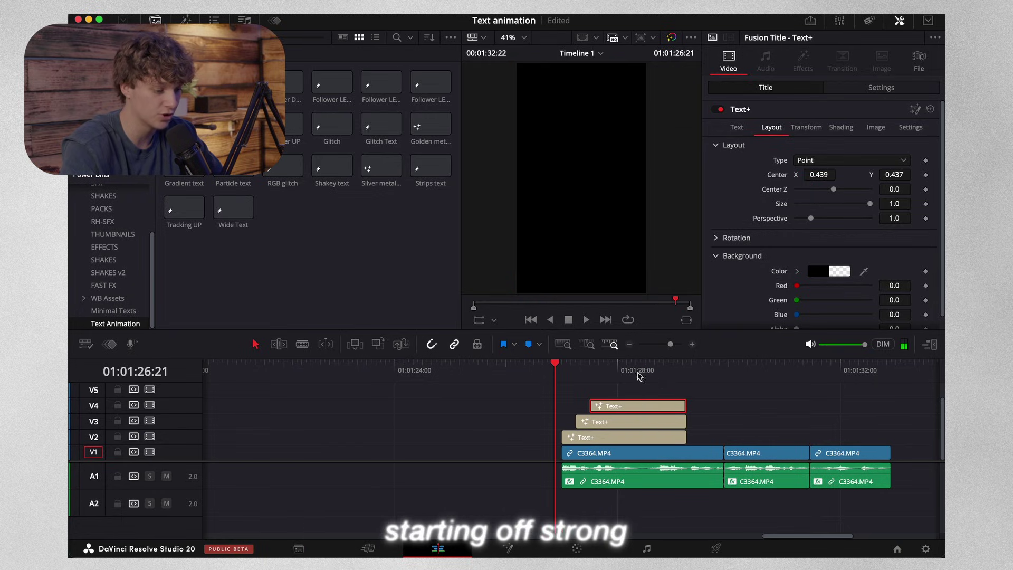
pyautogui.click(698, 374)
pyautogui.press('space')
pyautogui.click(560, 368)
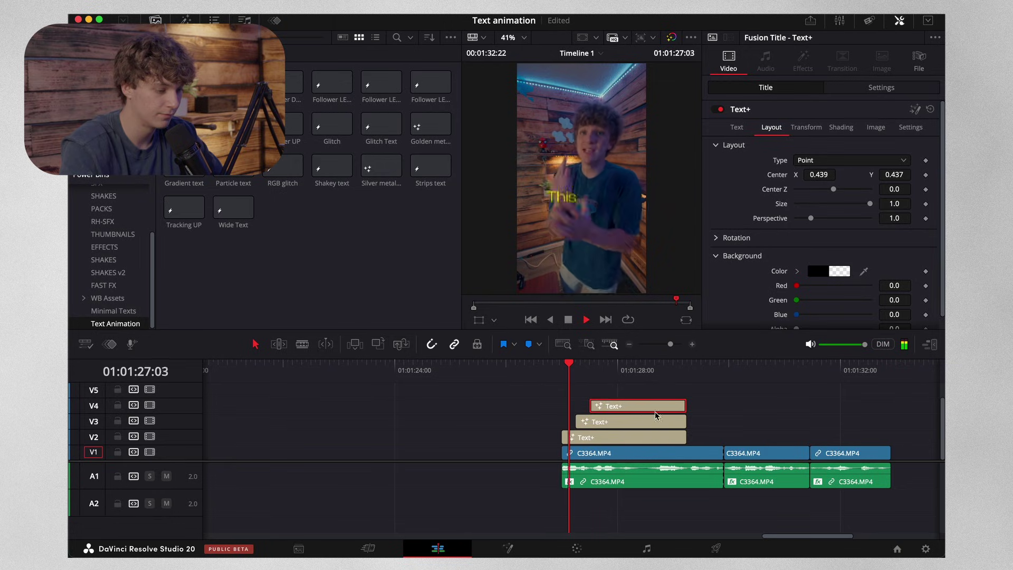
pyautogui.press('space')
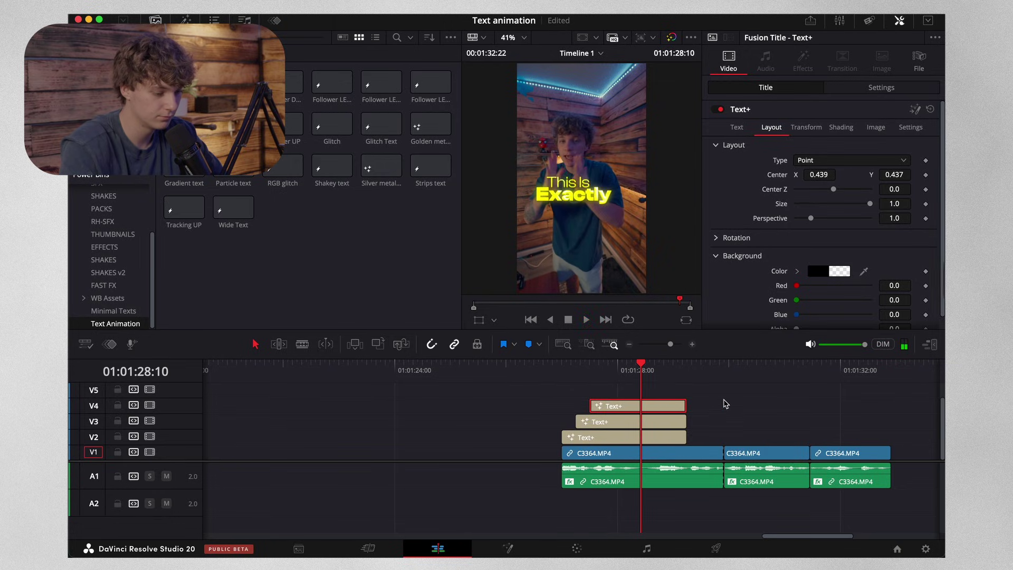
pyautogui.moveTo(702, 389); pyautogui.dragTo(673, 439)
pyautogui.press('super+b')
pyautogui.moveTo(709, 392); pyautogui.dragTo(672, 434)
pyautogui.press('super+z')
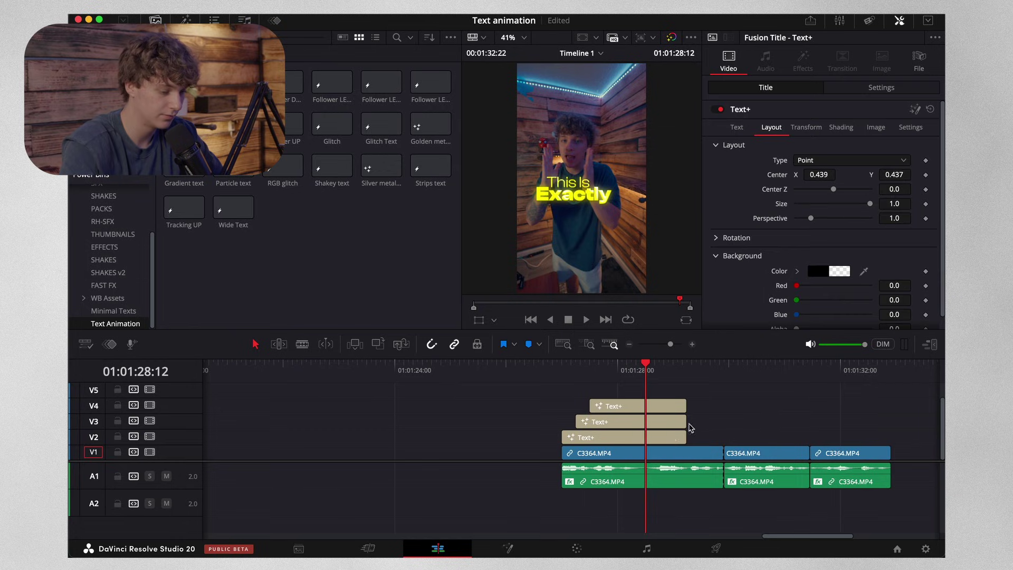
# Split the three stacked titles at 01:01:28:15 and delete the portions after the cut
pyautogui.press('space')
pyautogui.press('Left')
pyautogui.moveTo(717, 404); pyautogui.dragTo(680, 438)
pyautogui.hotkey('ctrl', '\\')
pyautogui.moveTo(712, 405); pyautogui.dragTo(645, 418)
pyautogui.press('BackSpace')
# Place the MAGIC ZOOM effect from the EFFECTS bin on its own track above the titles, near 01:01:28
pyautogui.scroll(3, 667, 422)
pyautogui.scroll(3, 645, 412)
pyautogui.scroll(1, 645, 416)
pyautogui.scroll(-2, 687, 422)
pyautogui.click(124, 250)
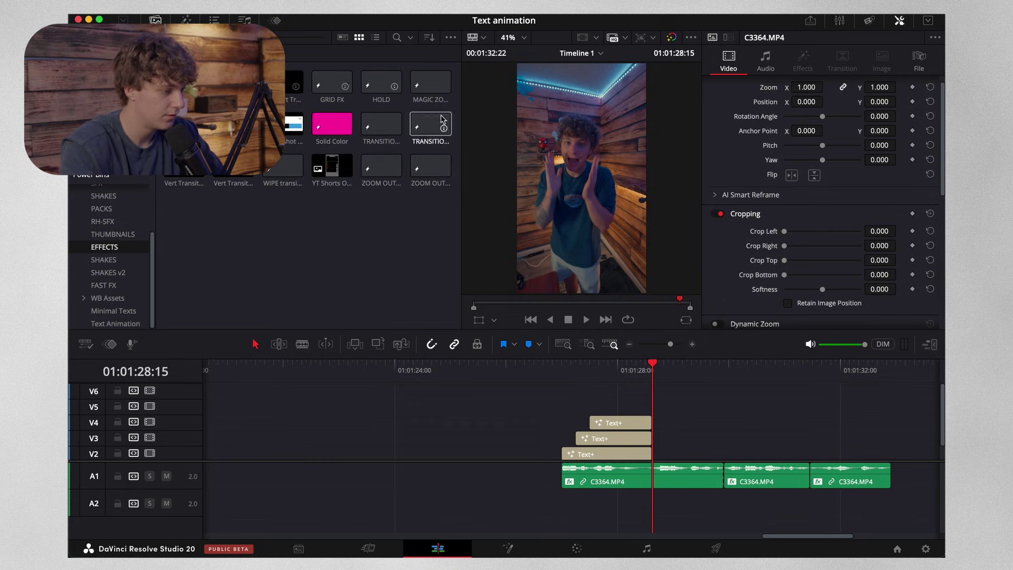
pyautogui.moveTo(430, 83); pyautogui.dragTo(574, 384)
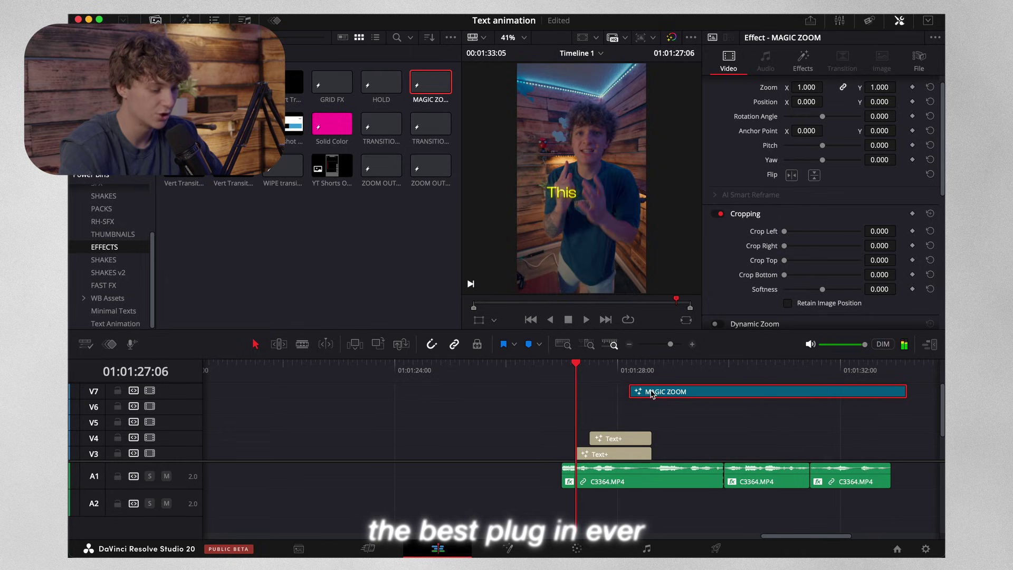
# Play back the caption and shift the MAGIC ZOOM effect slightly earlier on V7
pyautogui.press('space')
pyautogui.click(615, 365)
pyautogui.press('space')
pyautogui.press('space')
pyautogui.moveTo(671, 392); pyautogui.dragTo(665, 395)
pyautogui.click(611, 372)
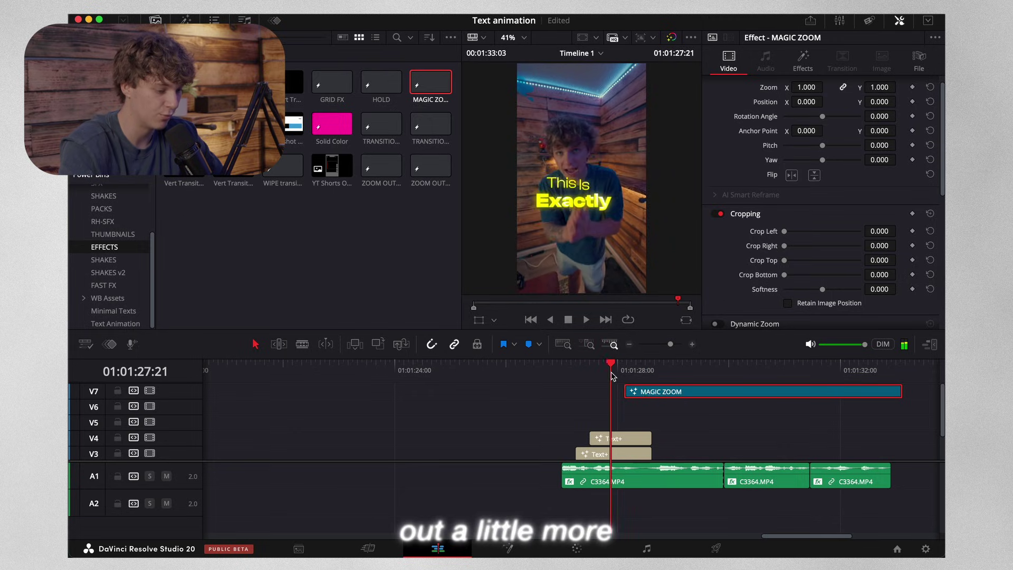
# Add a copy of the "This" title on V2 right after the cut and disable the MAGIC ZOOM effect
pyautogui.click(653, 375)
pyautogui.scroll(-2, 678, 421)
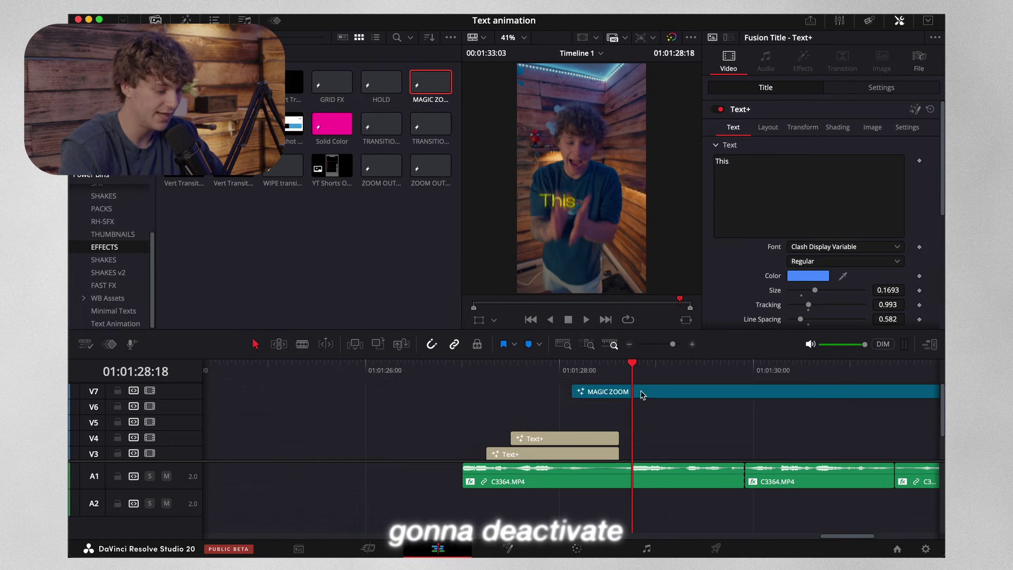
pyautogui.click(640, 390)
pyautogui.scroll(-2, 654, 441)
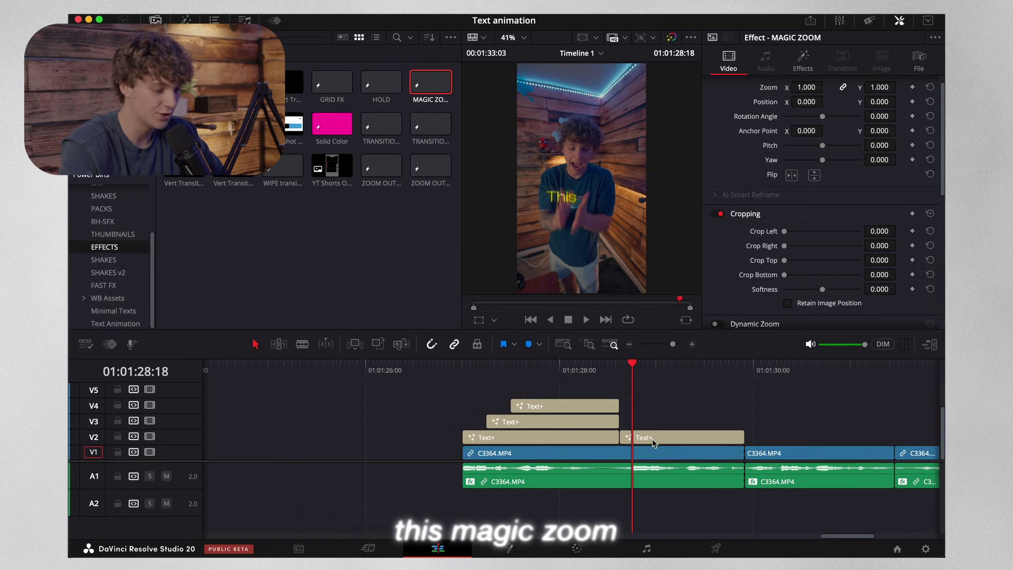
# Delete the Transform1 slide-up animation from the copied "This" title in Fusion and return to the timeline
pyautogui.click(653, 438)
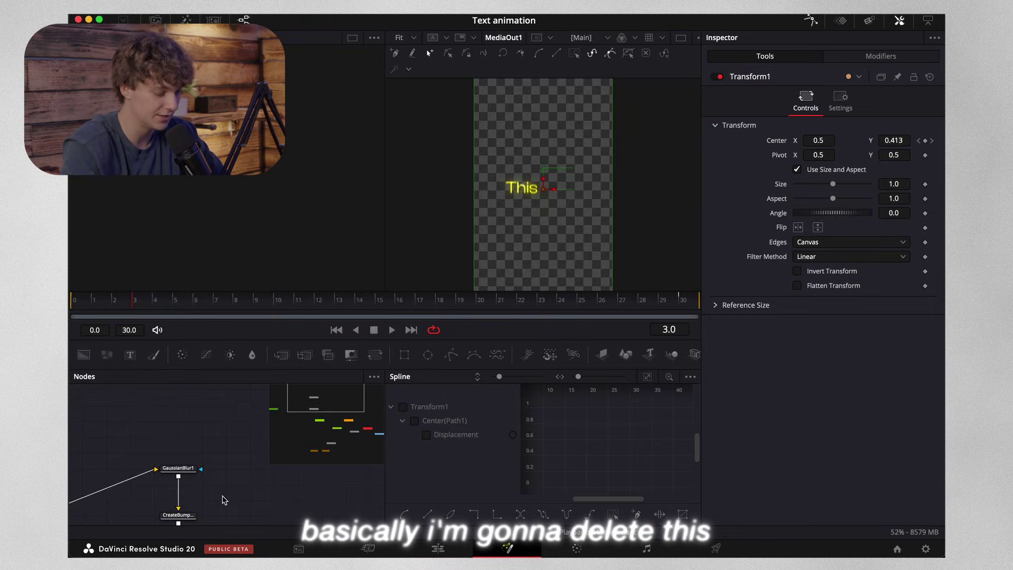
pyautogui.scroll(-5, 222, 500)
pyautogui.hscroll(5, 223, 499)
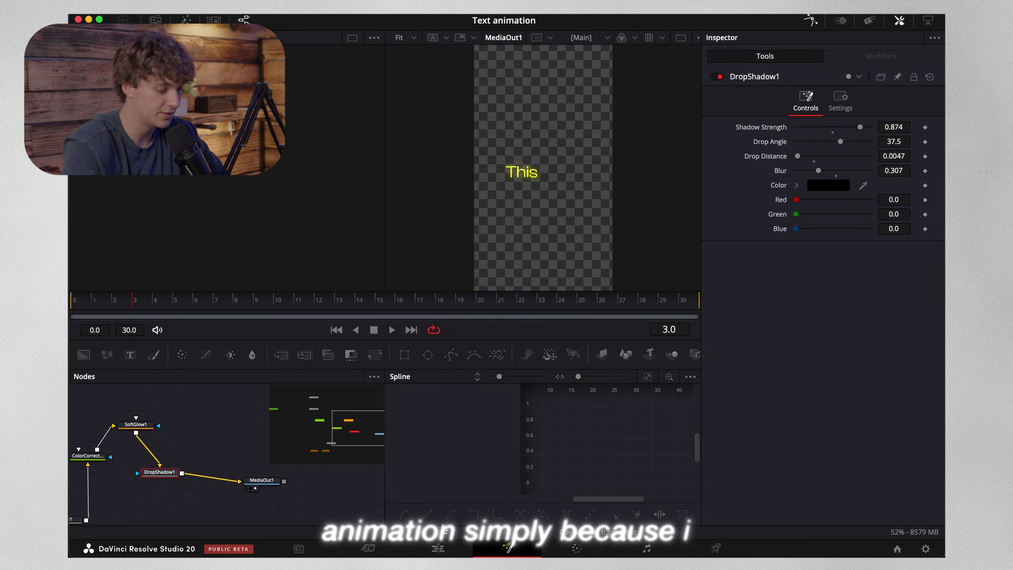
pyautogui.click(438, 549)
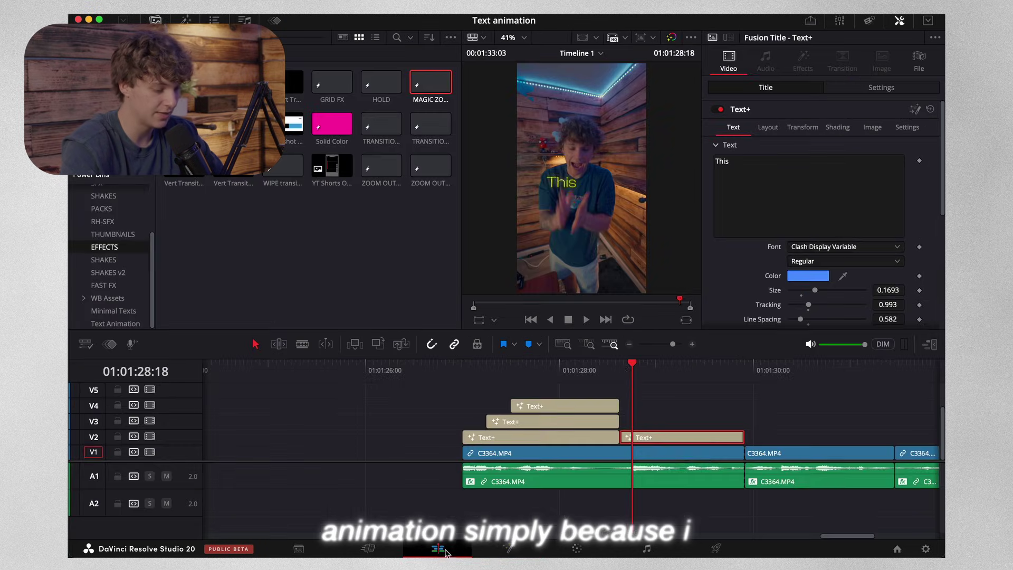
# Play the copied title without its slide animation, return to its start, and re-enable the MAGIC ZOOM effect
pyautogui.press('space')
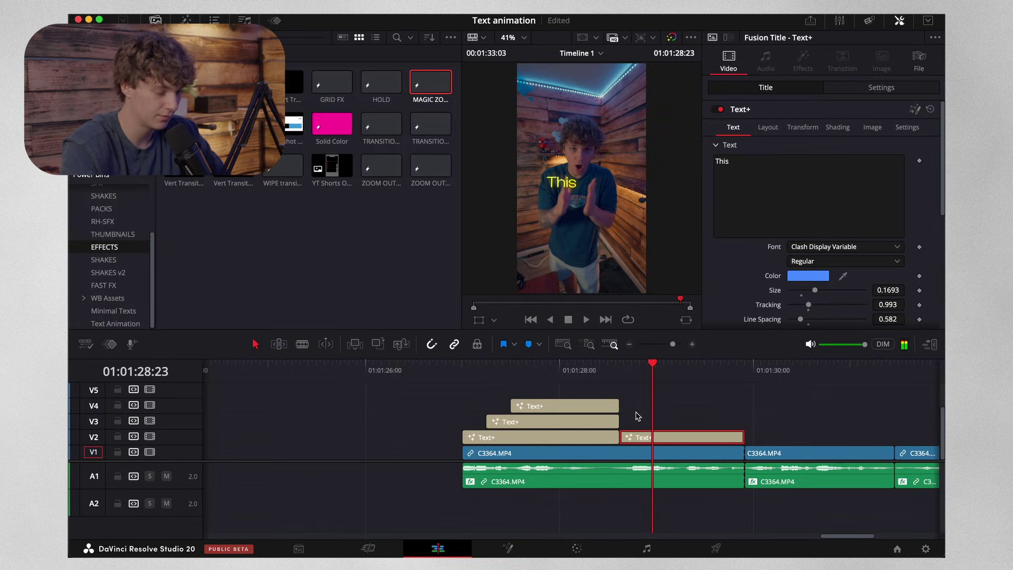
pyautogui.click(620, 370)
pyautogui.scroll(3, 689, 421)
pyautogui.click(663, 396)
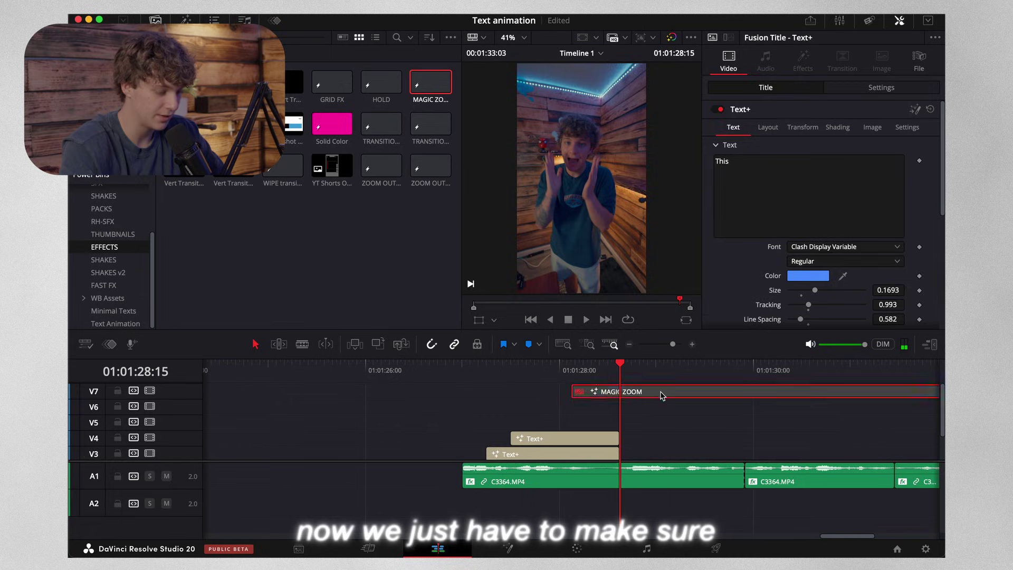
pyautogui.scroll(-3, 661, 430)
# Change the copied title's text to "How" and set its layout center X to 0.37
pyautogui.click(654, 436)
pyautogui.press('space')
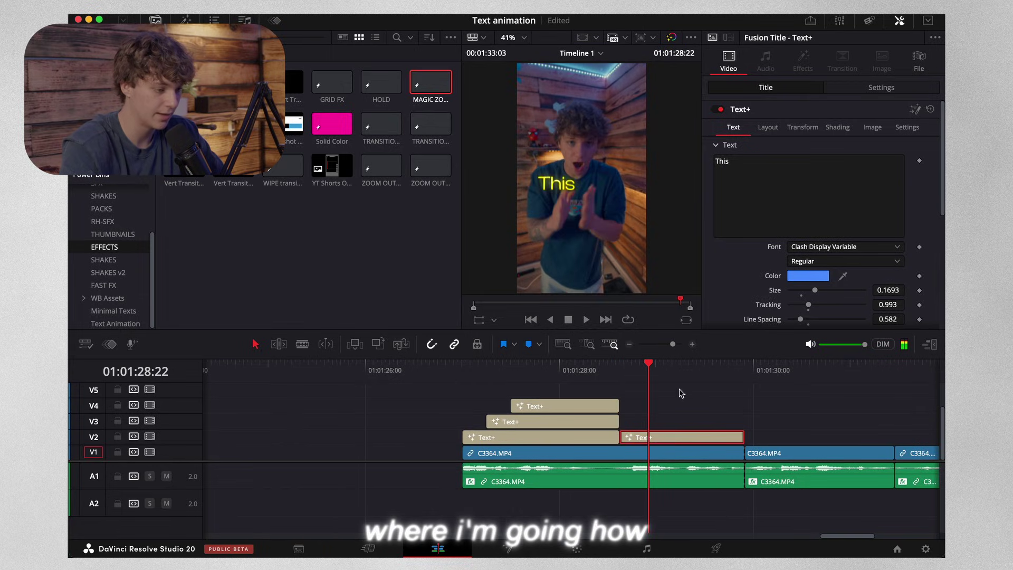
pyautogui.press('space')
pyautogui.doubleClick(755, 163)
pyautogui.write('How')
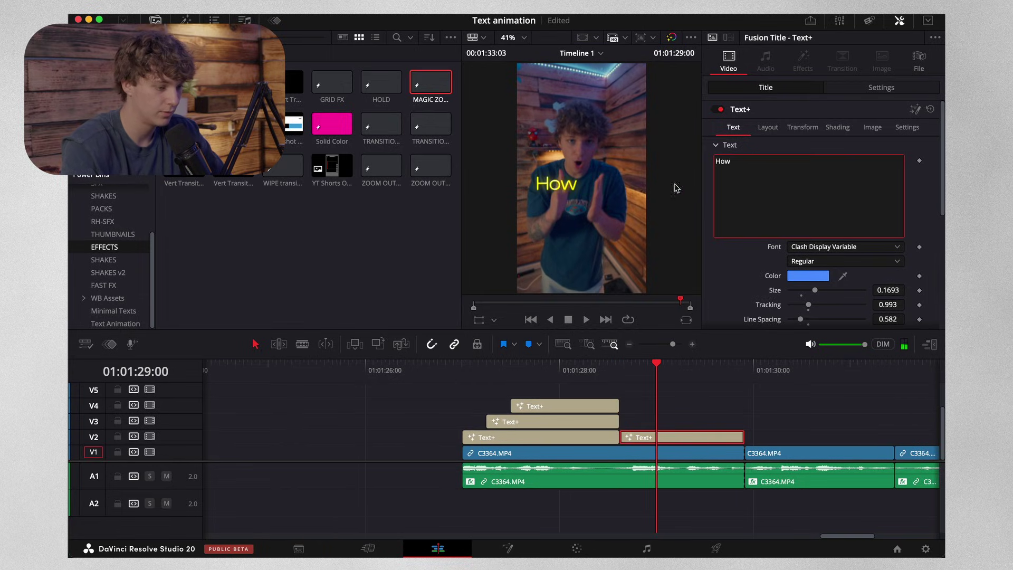
pyautogui.click(768, 127)
pyautogui.moveTo(816, 174); pyautogui.dragTo(810, 174)
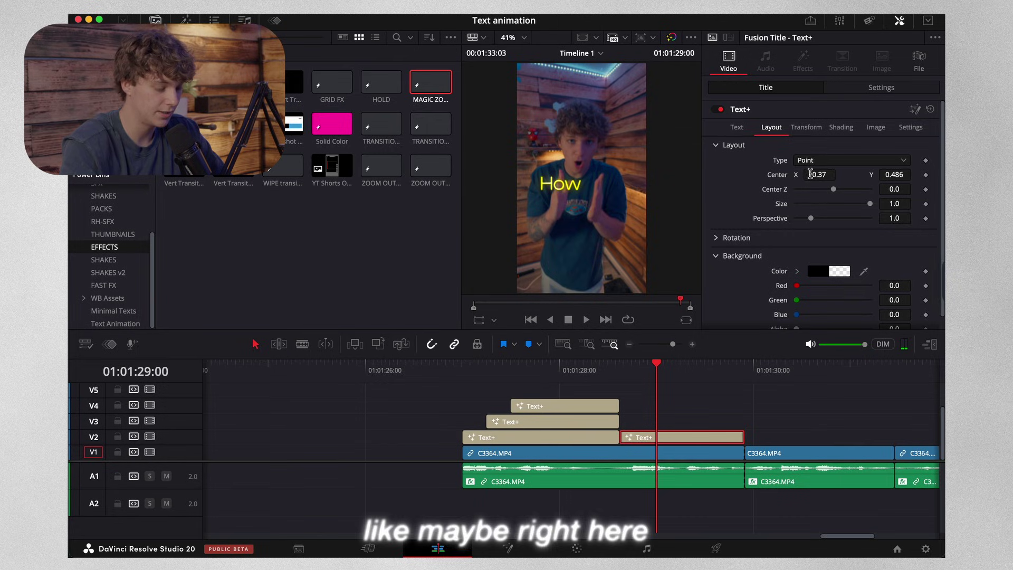
# Duplicate the "How" title onto V3 starting at 01:01:29:04 and change the copy's text to "I"
pyautogui.click(620, 372)
pyautogui.press('space')
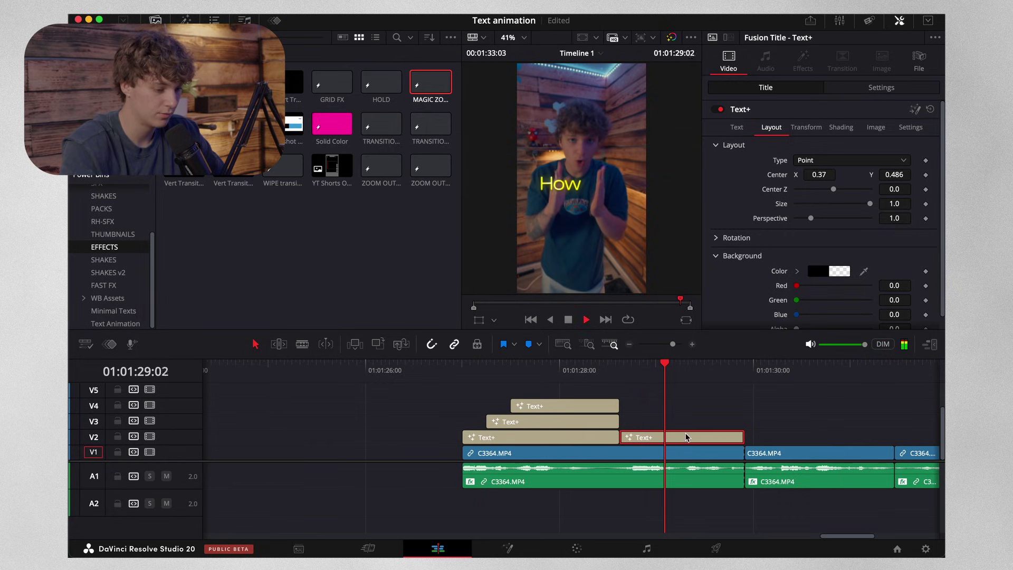
pyautogui.keyDown('alt'); pyautogui.moveTo(689, 437); pyautogui.dragTo(737, 421); pyautogui.keyUp('alt')
pyautogui.click(714, 422)
pyautogui.click(839, 169)
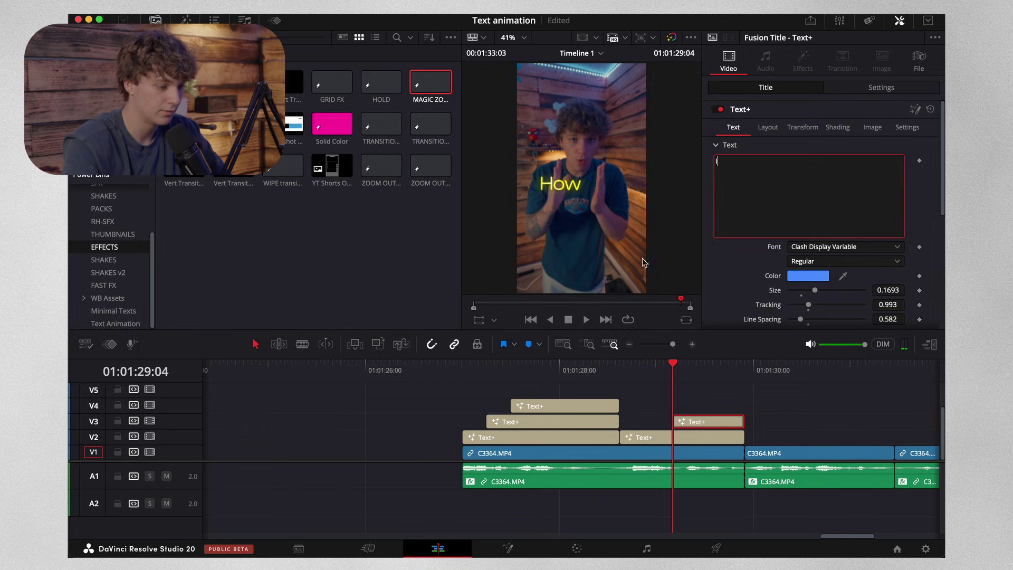
# Place the "I" title beside "How" at layout center X 0.533
pyautogui.click(713, 424)
pyautogui.press('Right')
pyautogui.press('Right')
pyautogui.click(768, 127)
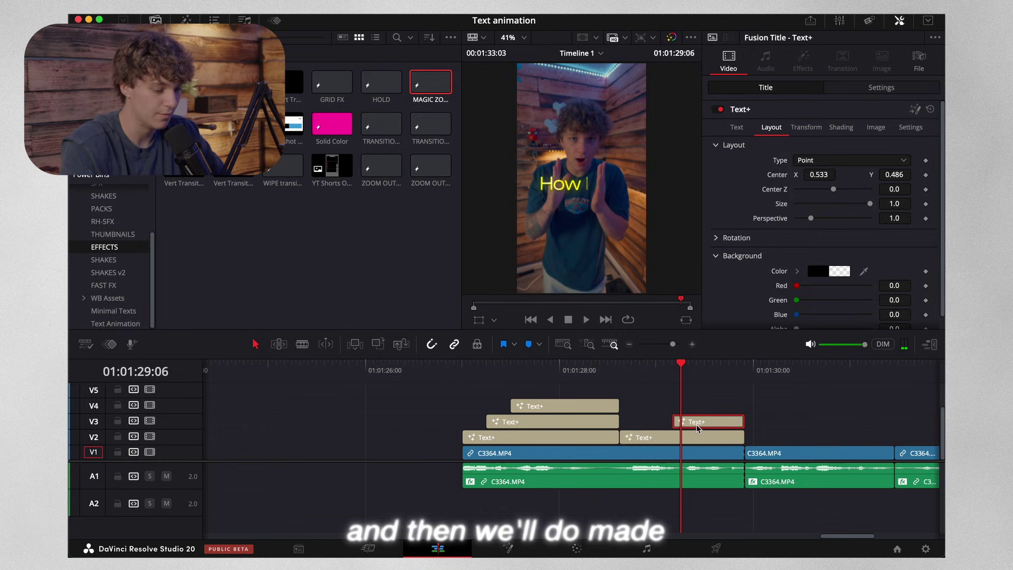
# Duplicate the "I" title onto V4 at 01:01:29:12 with the text "Made" and lower its layout center
pyautogui.moveTo(697, 427); pyautogui.dragTo(737, 406)
pyautogui.click(730, 407)
pyautogui.moveTo(795, 192); pyautogui.dragTo(621, 125)
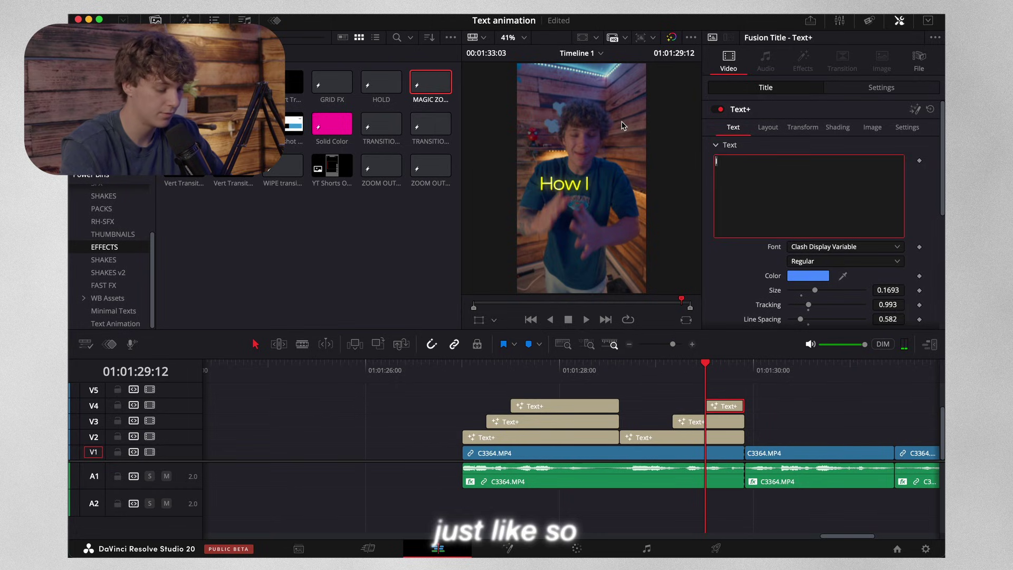
pyautogui.click(730, 409)
pyautogui.press('space')
pyautogui.press('space')
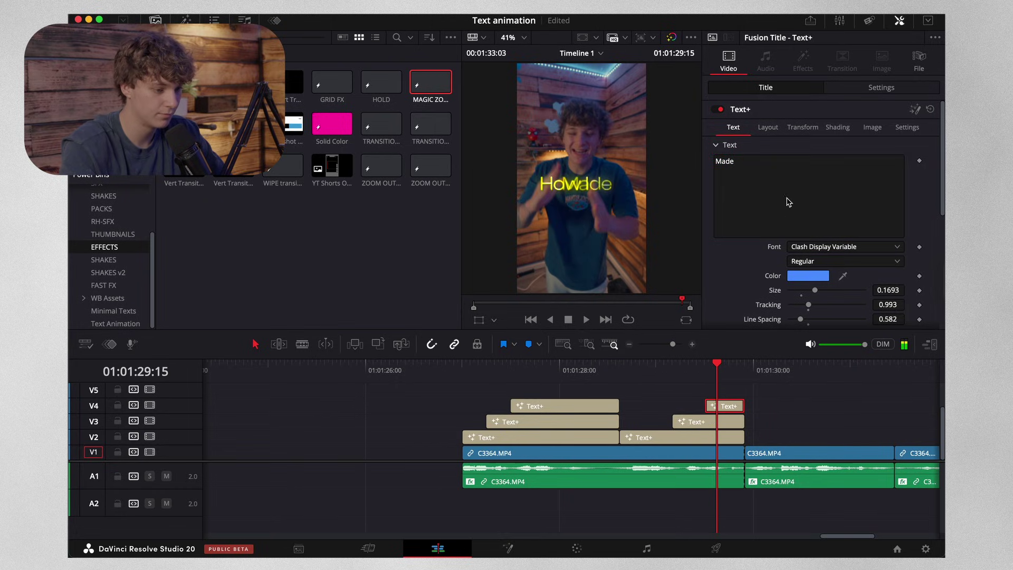
pyautogui.click(772, 132)
pyautogui.moveTo(894, 174); pyautogui.dragTo(828, 174)
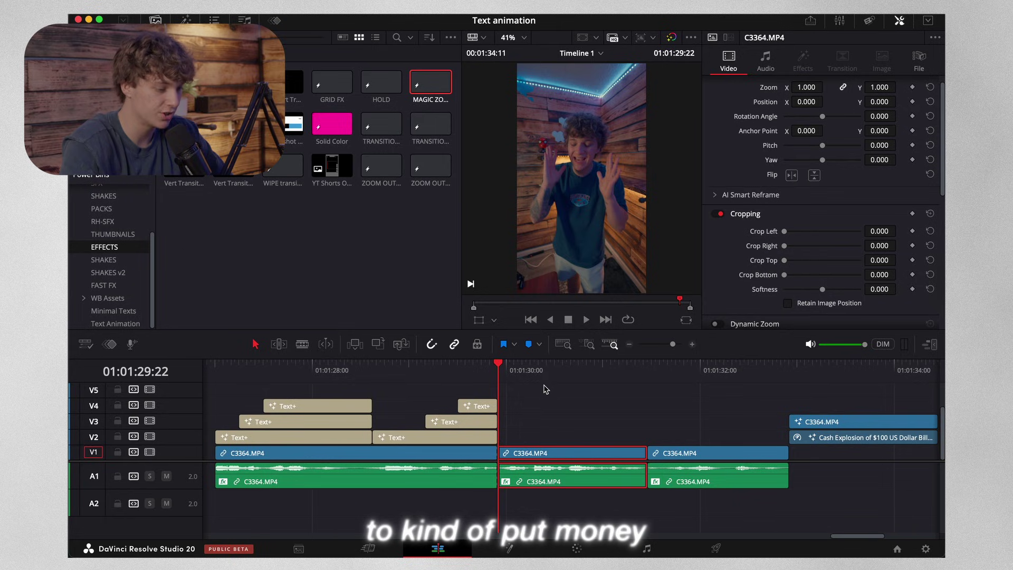
# Unlink the C3364.MP4 clip at 01:01:29:22 from its audio and duplicate its video onto V2
pyautogui.rightClick(534, 460)
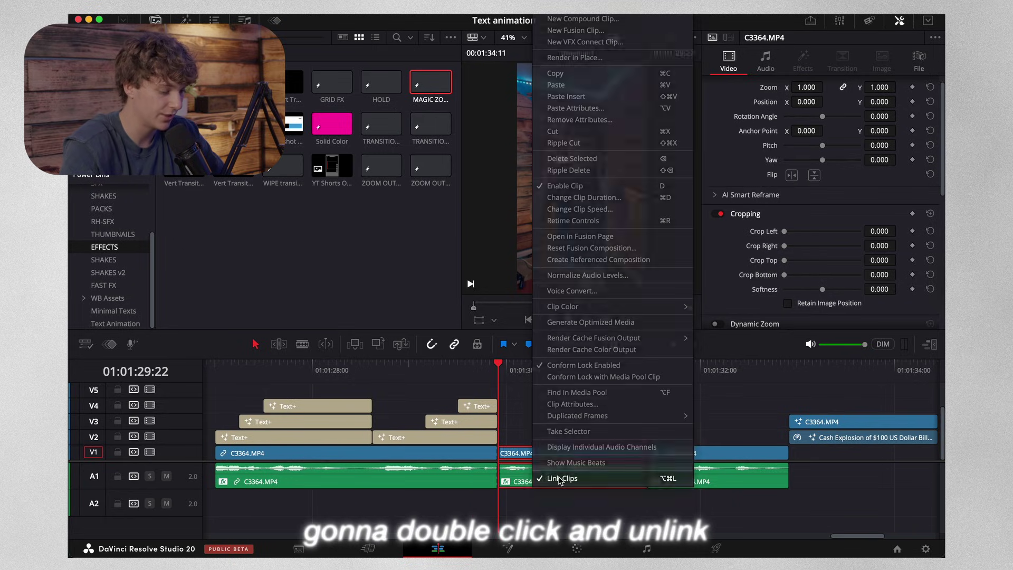
pyautogui.click(560, 478)
pyautogui.moveTo(529, 453)
pyautogui.mouseDown()
pyautogui.moveTo(533, 435)
pyautogui.moveTo(532, 444)
pyautogui.mouseUp()
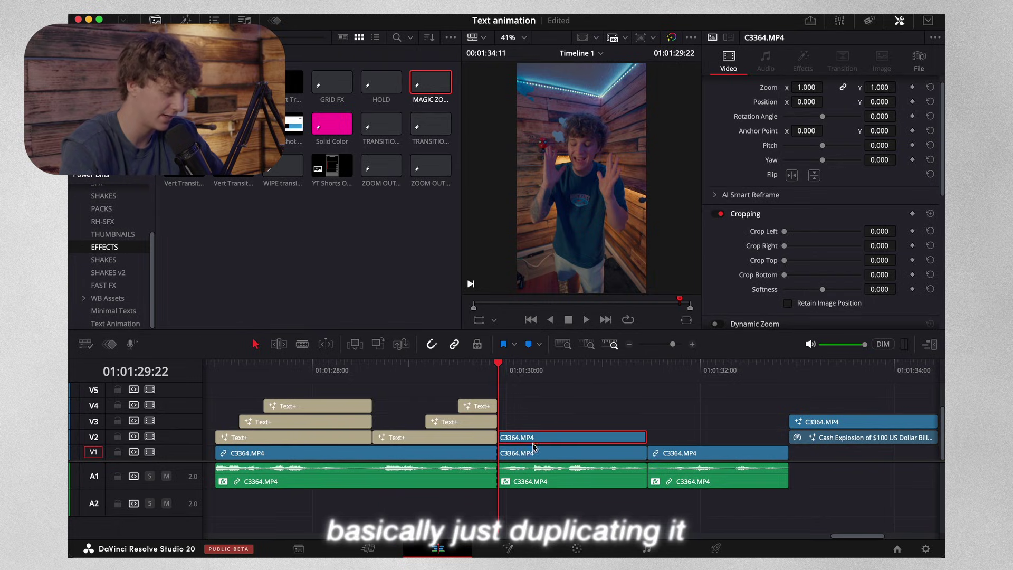
# Open the duplicated C3364.MP4 clip in Fusion and bring up the tool search
pyautogui.hotkey('shift', '5')
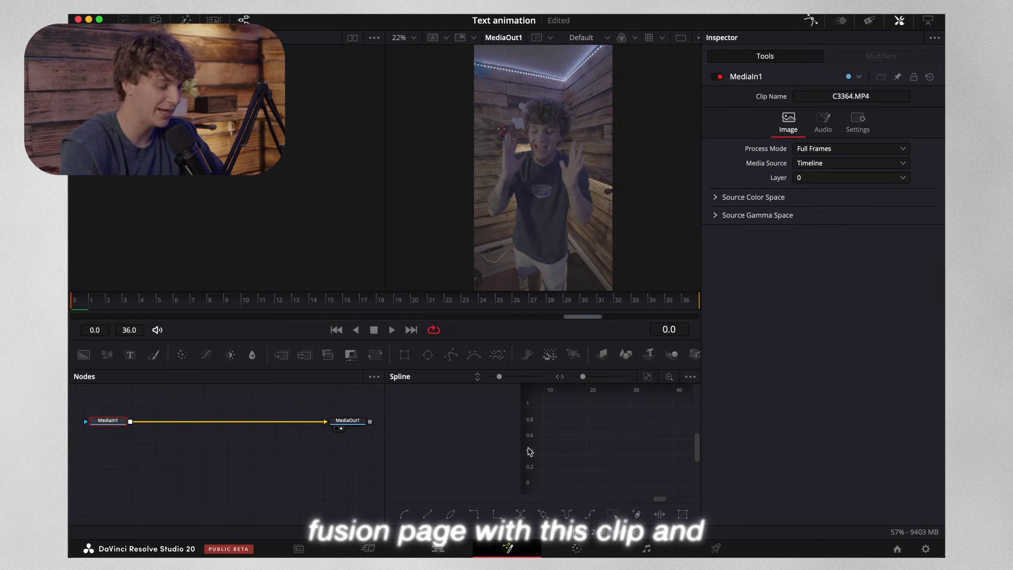
pyautogui.hotkey('shift', 'space')
pyautogui.write('trans')
pyautogui.press('BackSpace')
pyautogui.press('BackSpace')
pyautogui.press('BackSpace')
pyautogui.press('BackSpace')
pyautogui.press('BackSpace')
# Insert a Magic Mask node after MediaIn1 and set its mode to Better
pyautogui.write('mag')
pyautogui.press('Return')
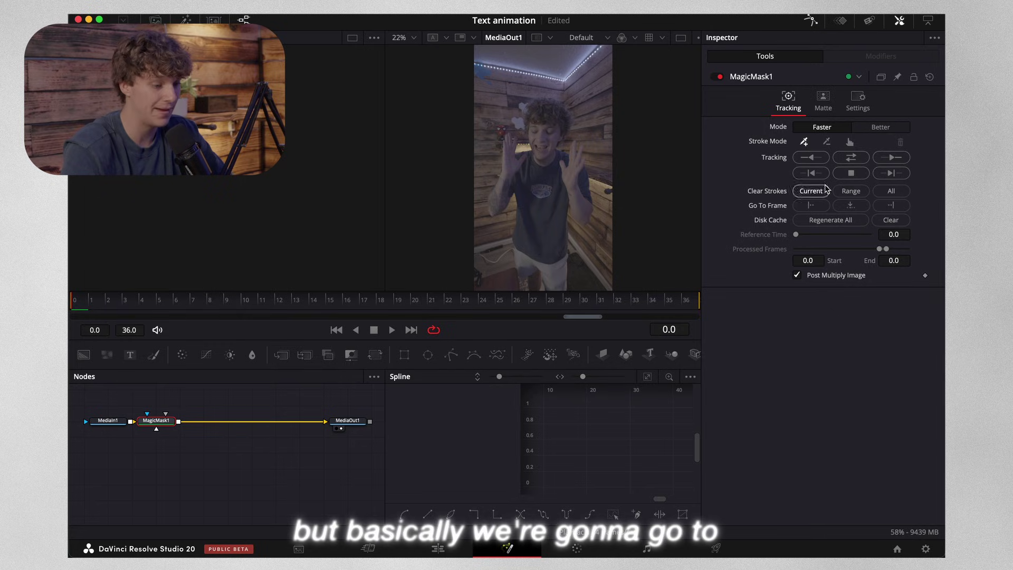
pyautogui.click(881, 127)
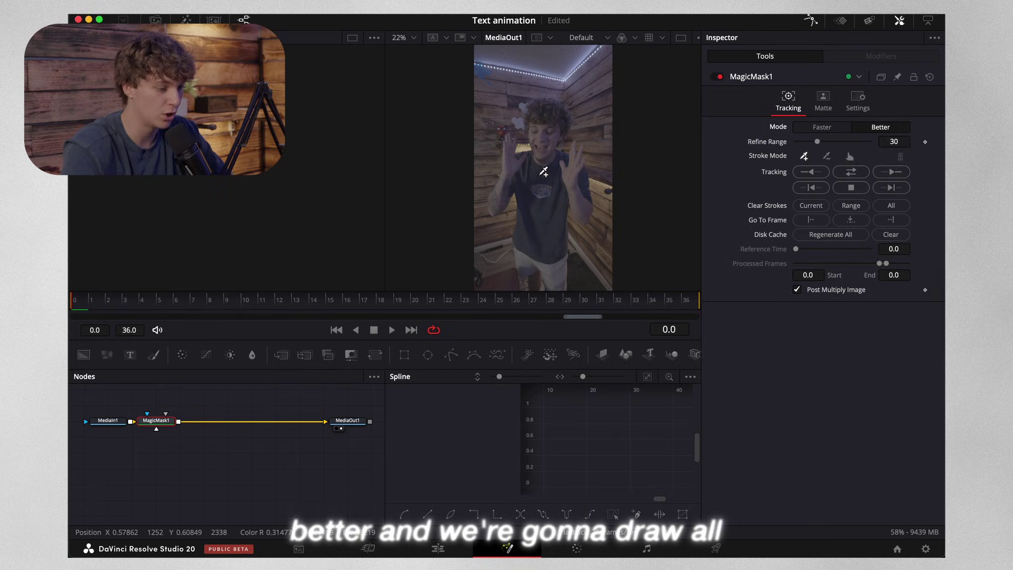
# Paint a mask stroke over the man's head, torso and legs, and subtract the background beside his arm
pyautogui.moveTo(538, 107); pyautogui.dragTo(549, 282)
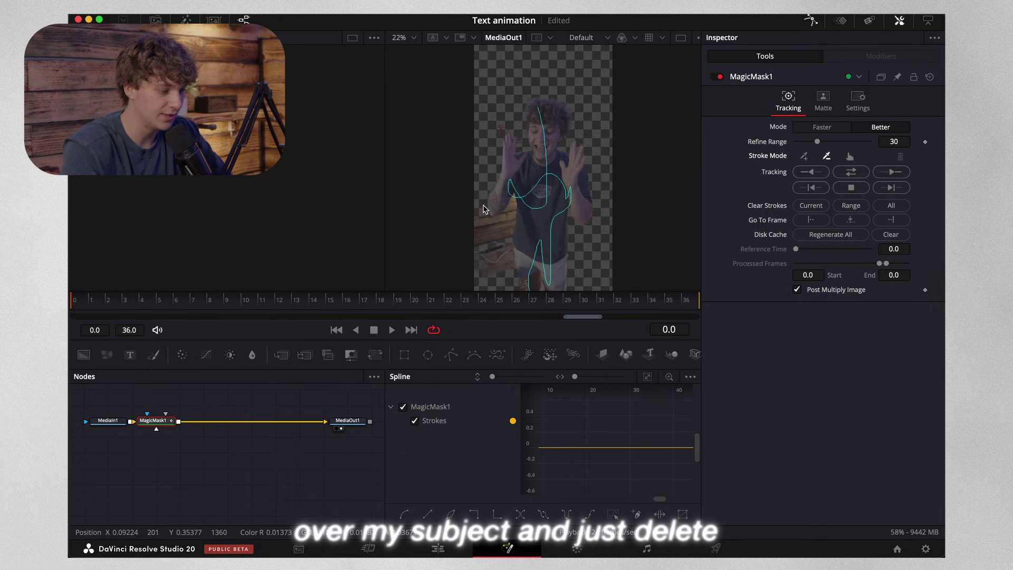
pyautogui.moveTo(481, 210); pyautogui.dragTo(510, 211)
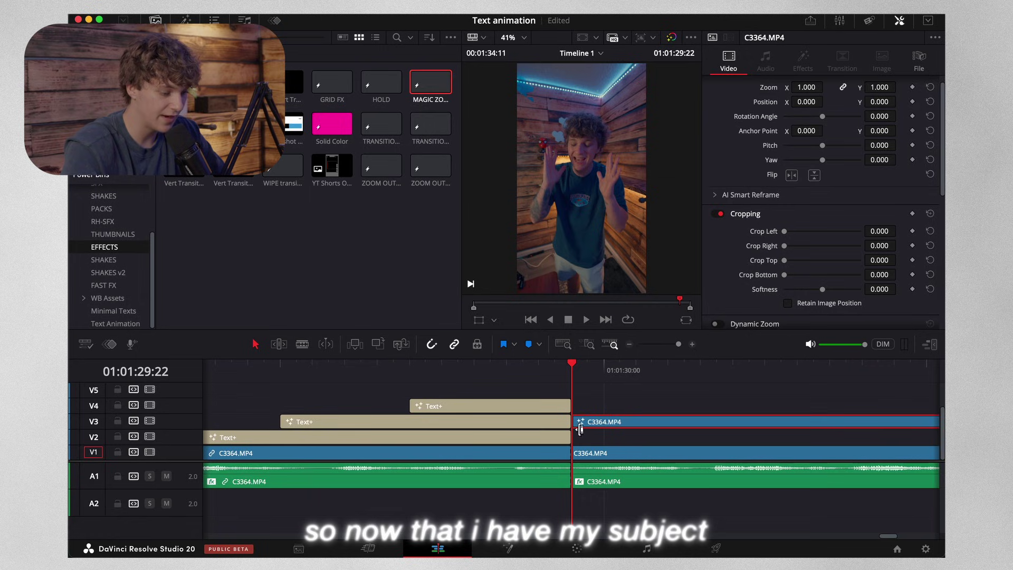
# Move the Cash Explosion clip on V2 beneath the masked clip, starting at 01:01:29:22
pyautogui.click(630, 344)
pyautogui.click(630, 344)
pyautogui.moveTo(739, 439); pyautogui.dragTo(590, 439)
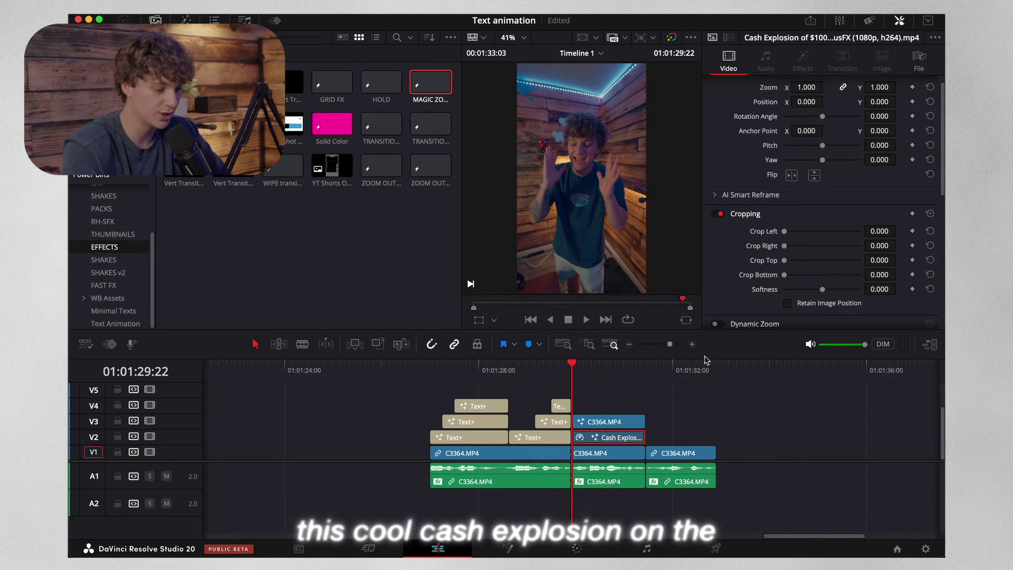
# Play back the cash explosion behind the masked subject from 01:01:29:22
pyautogui.click(692, 345)
pyautogui.click(692, 345)
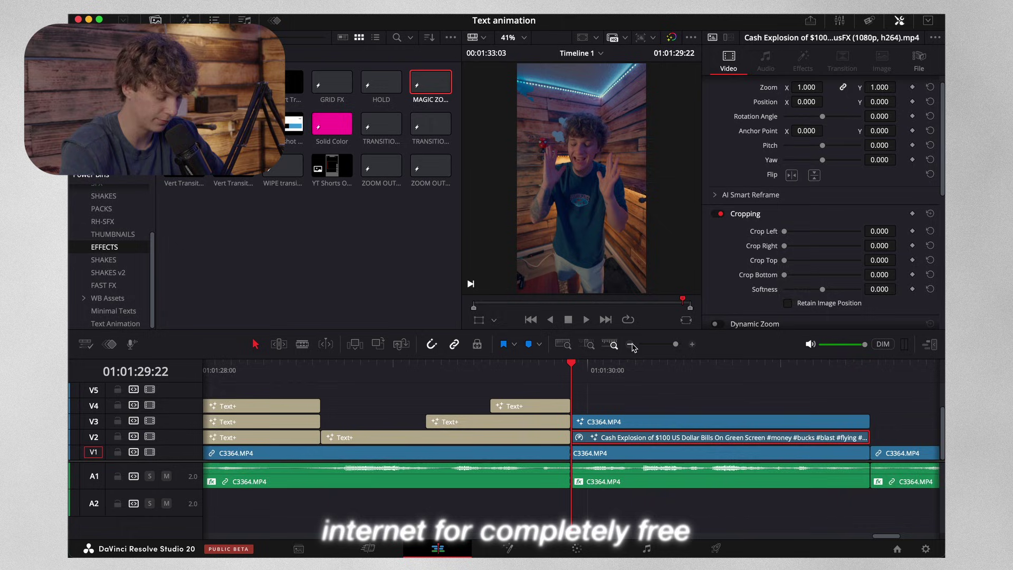
pyautogui.click(632, 346)
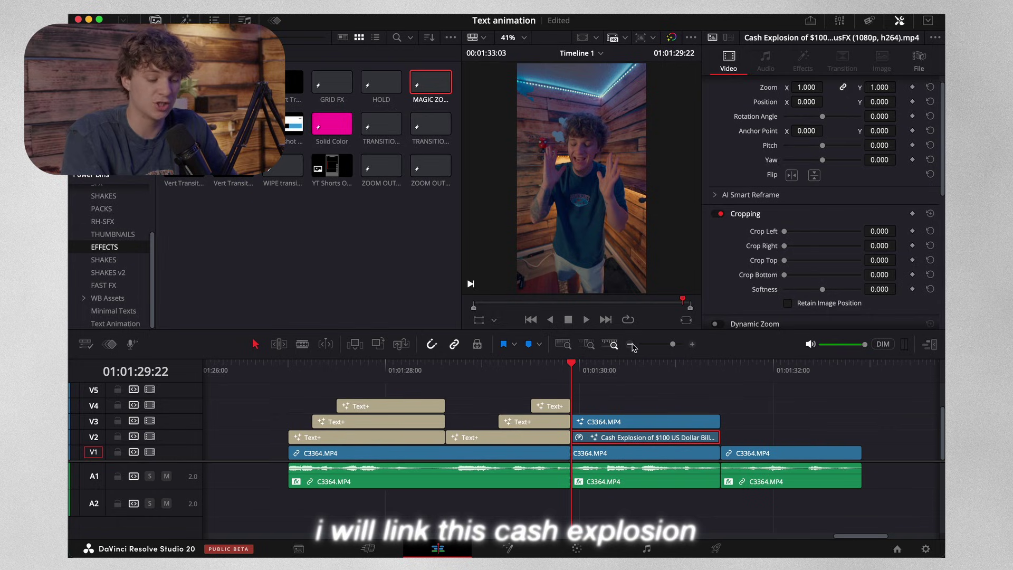
pyautogui.click(692, 344)
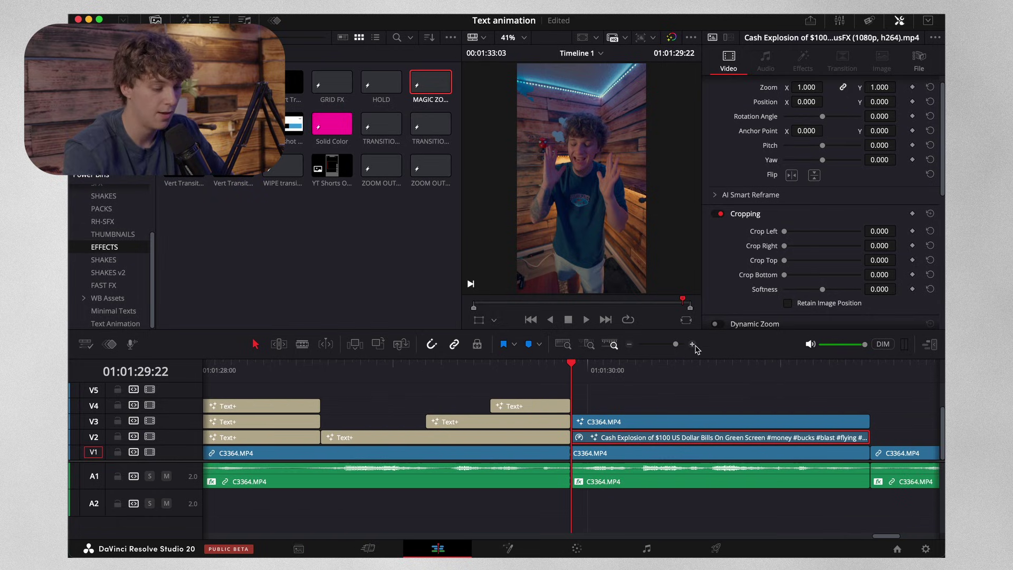
pyautogui.press('space')
pyautogui.press('space')
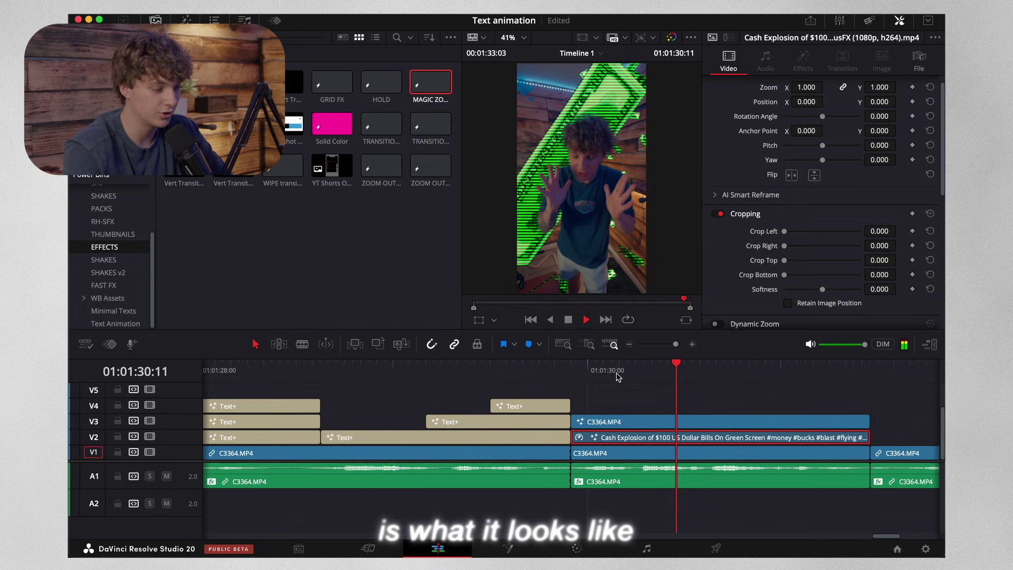
# Set the timeline playback resolution to Full and inspect the cash explosion around the subject's head up close
pyautogui.click(646, 422)
pyautogui.click(378, 15)
pyautogui.moveTo(430, 52)
pyautogui.click(548, 52)
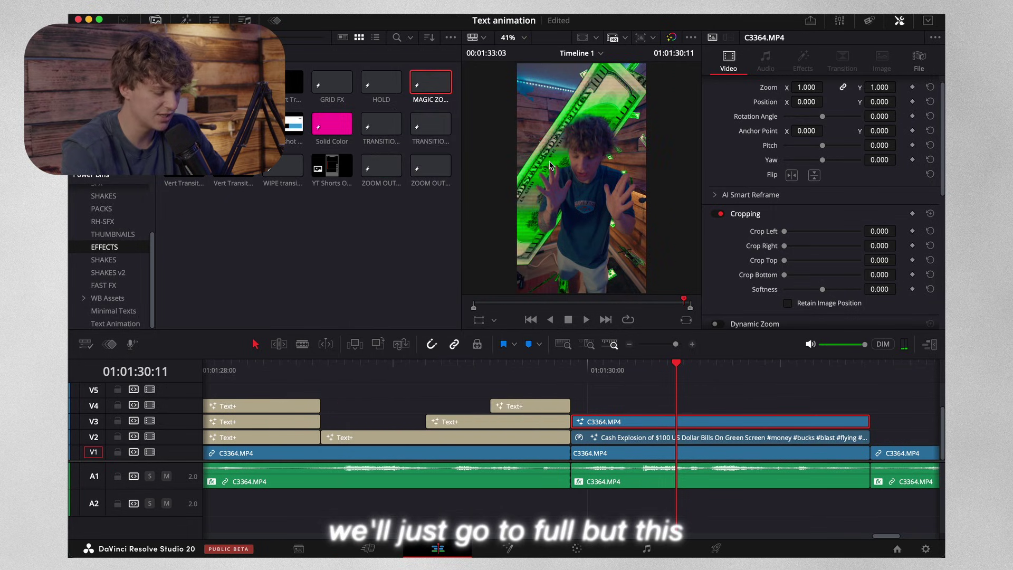
pyautogui.scroll(5, 603, 92)
pyautogui.scroll(-6, 602, 92)
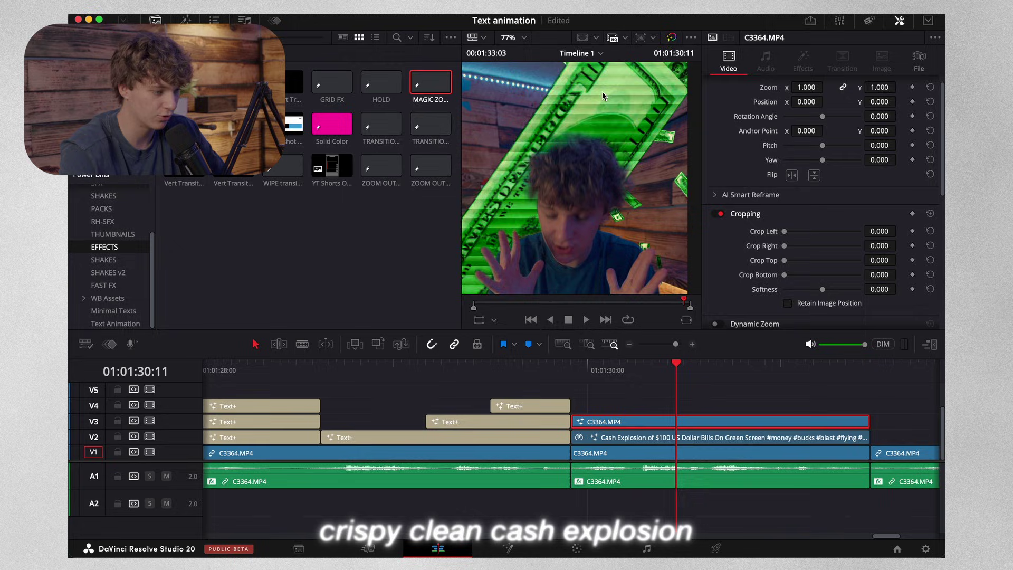
pyautogui.scroll(2, 603, 90)
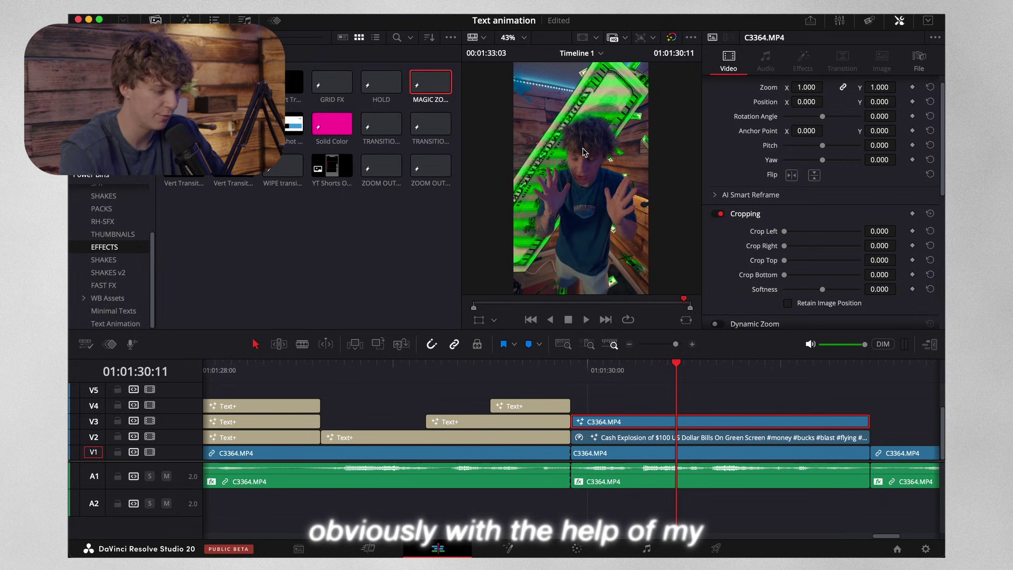
# Disable the masked C3364.MP4 clip on V3 and select the Cash Explosion clip beneath it
pyautogui.press('d')
pyautogui.scroll(3, 684, 419)
pyautogui.scroll(-3, 674, 403)
pyautogui.click(669, 437)
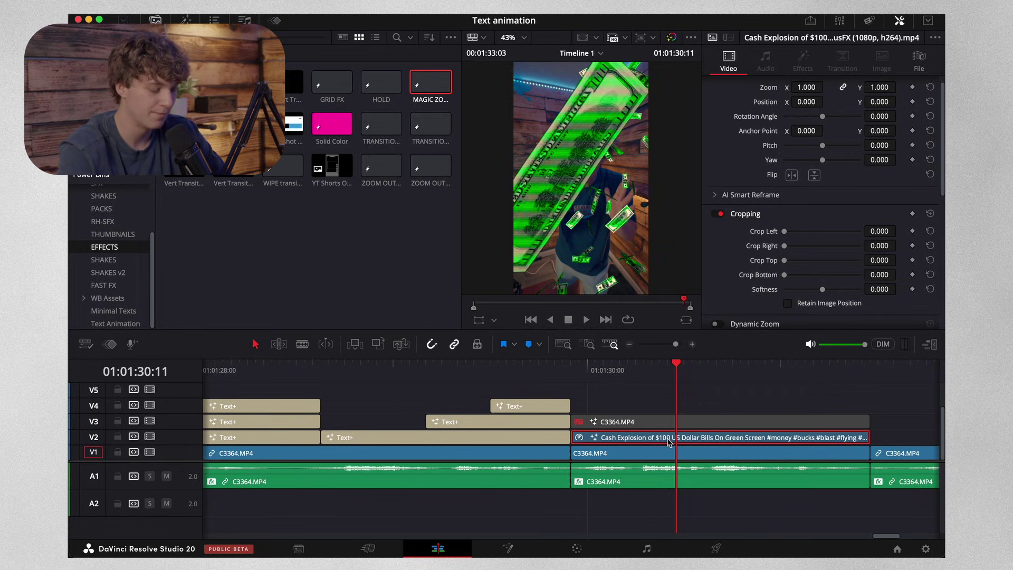
# Open the Cash Explosion clip in Fusion and delete its DeltaKeyer1 and Scanlines1 nodes
pyautogui.click(502, 549)
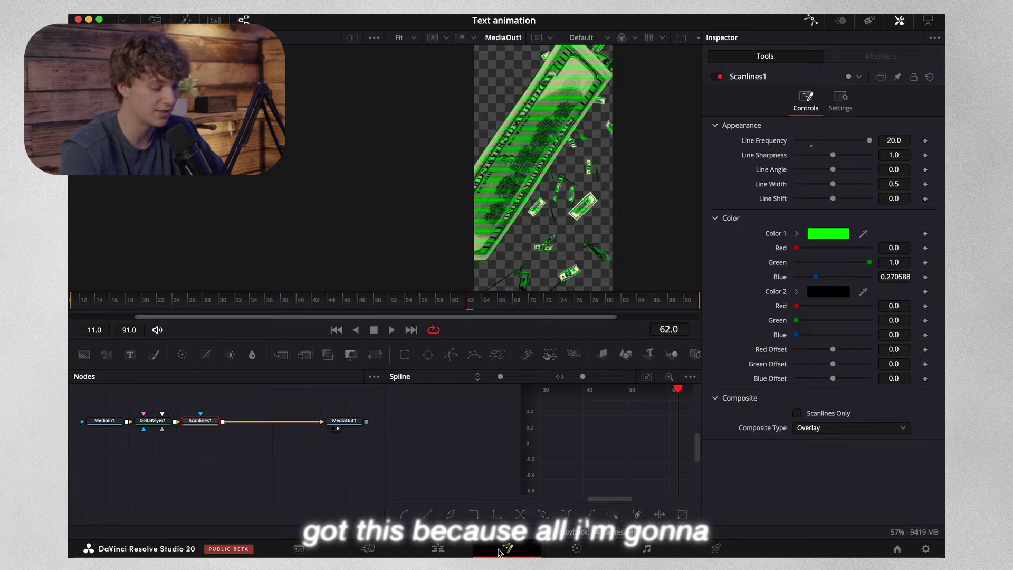
pyautogui.click(151, 419)
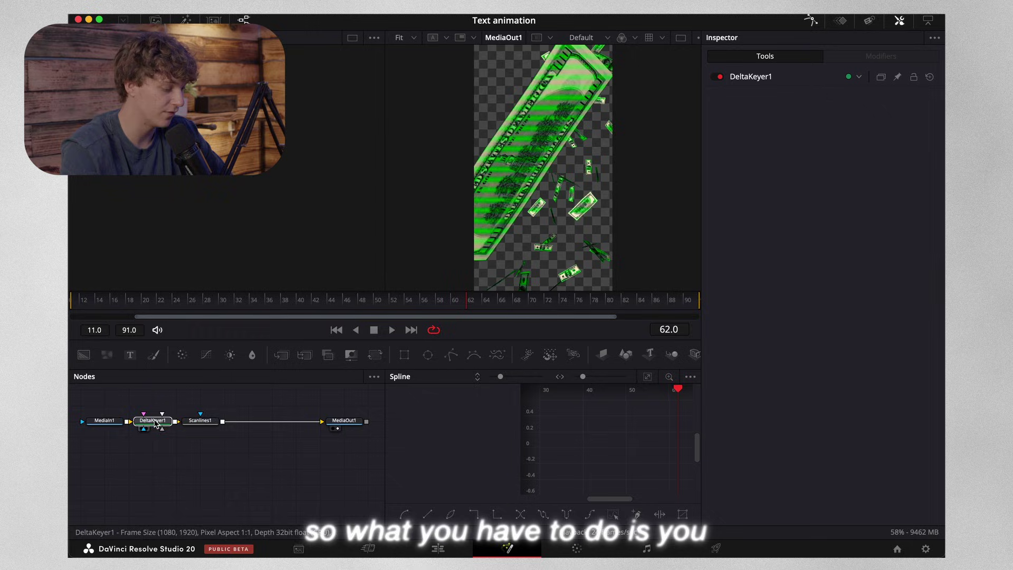
pyautogui.moveTo(144, 395); pyautogui.dragTo(212, 441)
pyautogui.press('BackSpace')
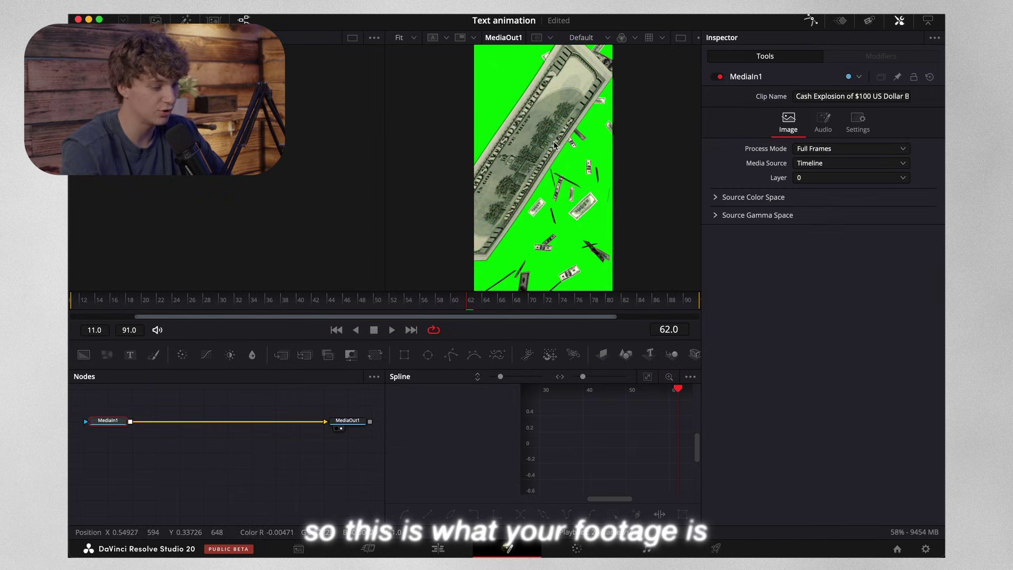
# Add a Delta Keyer after MediaIn1, sample the green screen as its background color, and check the key around frame 63
pyautogui.hotkey('shift', 'space')
pyautogui.write('magdel')
pyautogui.press('Return')
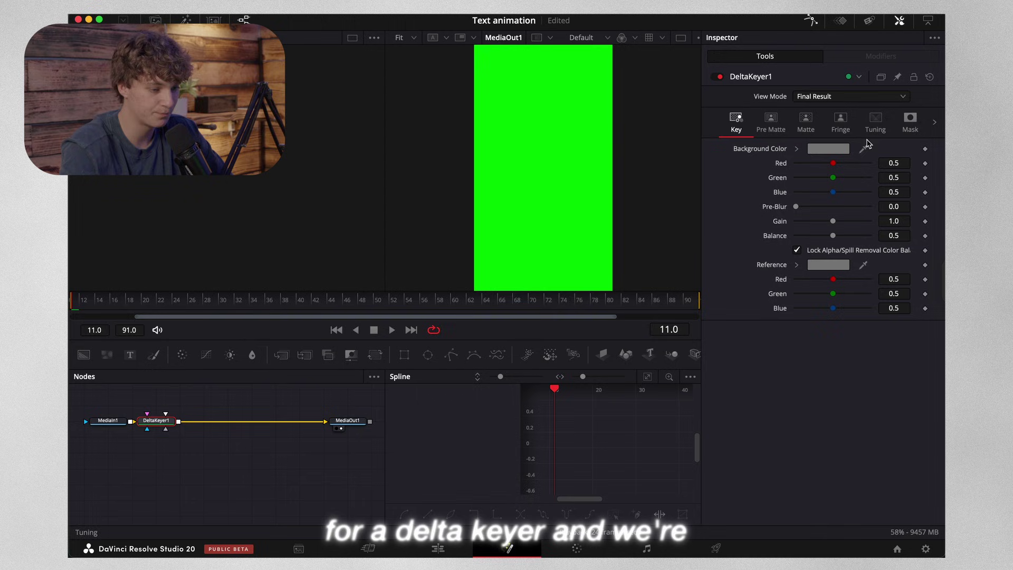
pyautogui.moveTo(857, 151); pyautogui.dragTo(531, 143)
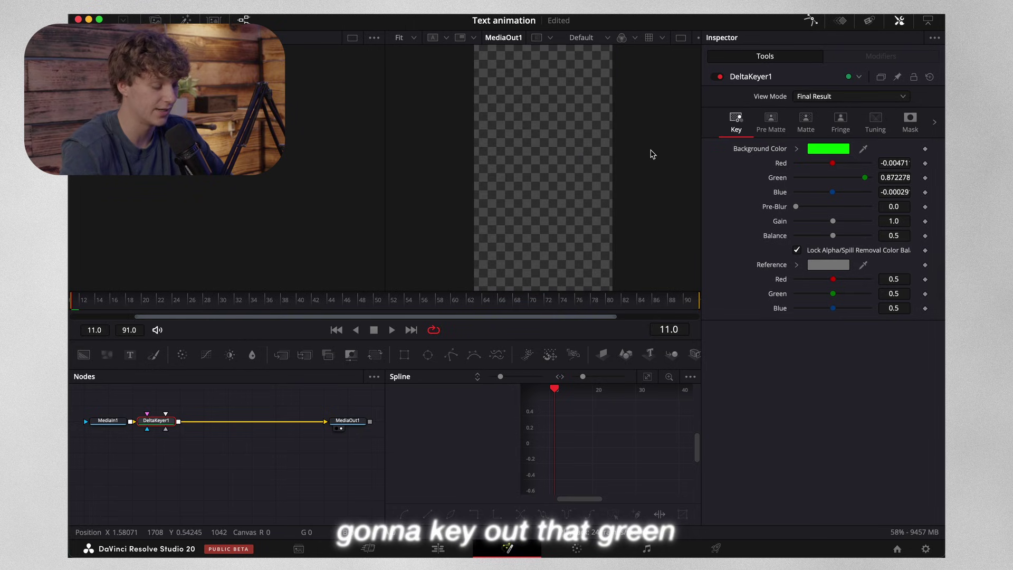
pyautogui.moveTo(317, 301); pyautogui.dragTo(476, 334)
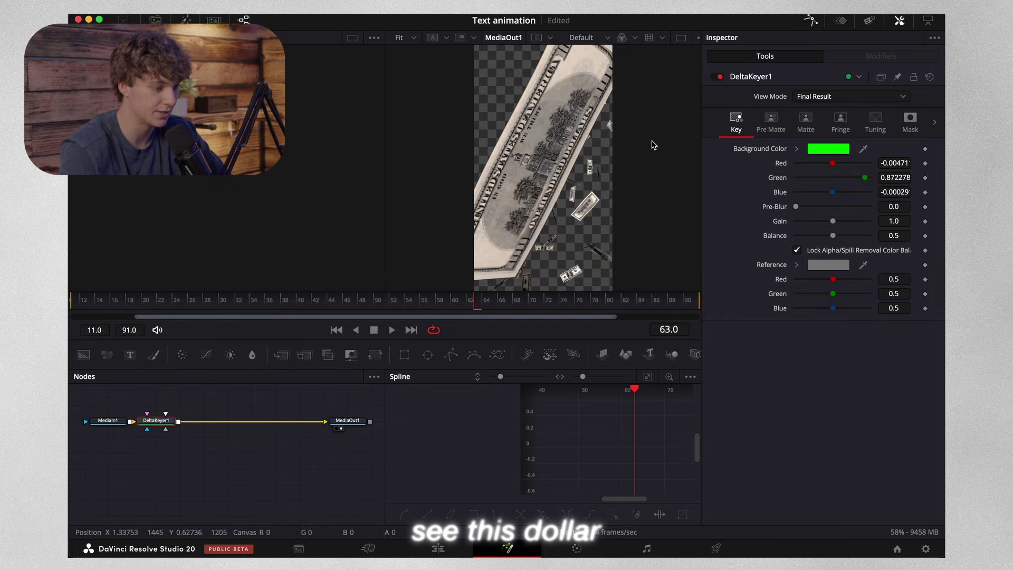
# Add a Scanlines node after the Delta Keyer and set its Line Frequency to 20
pyautogui.hotkey('shift', 'space')
pyautogui.write('scan')
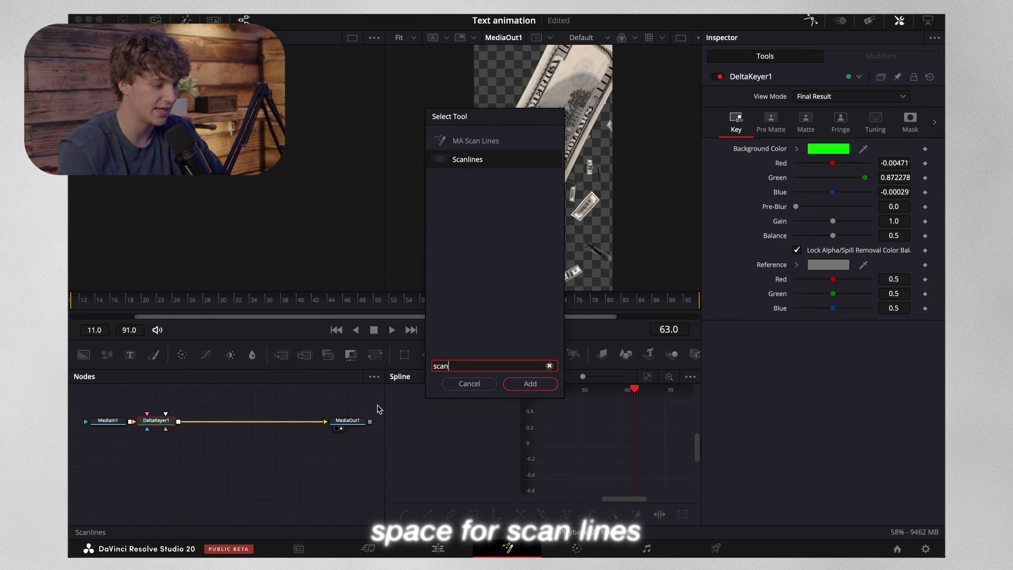
pyautogui.press('Return')
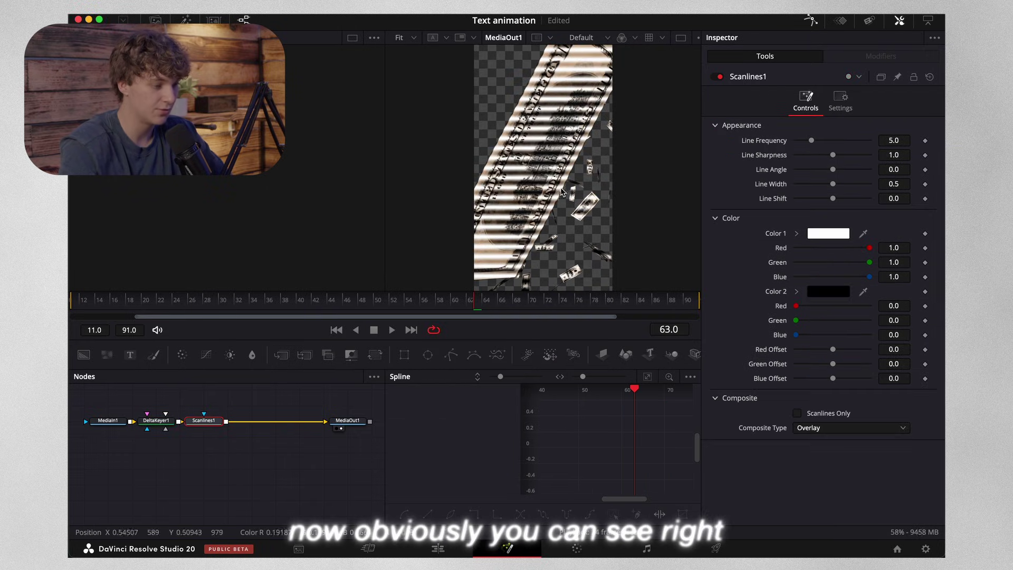
pyautogui.moveTo(811, 141); pyautogui.dragTo(869, 141)
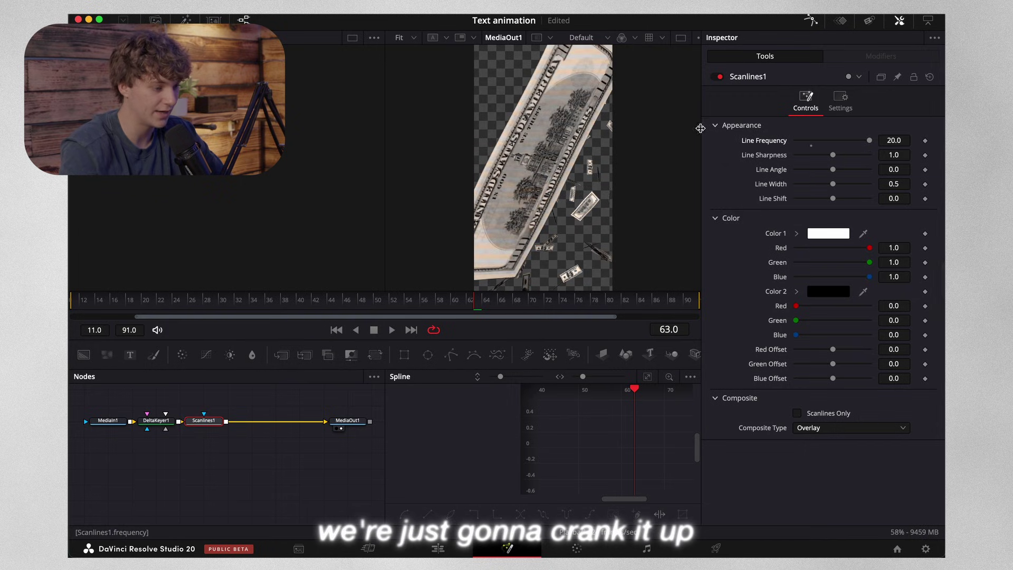
# Set the Scanlines node's Color 1 to bright green, with Red 0.098039, Green 1.0 and Blue 0.003921
pyautogui.click(828, 233)
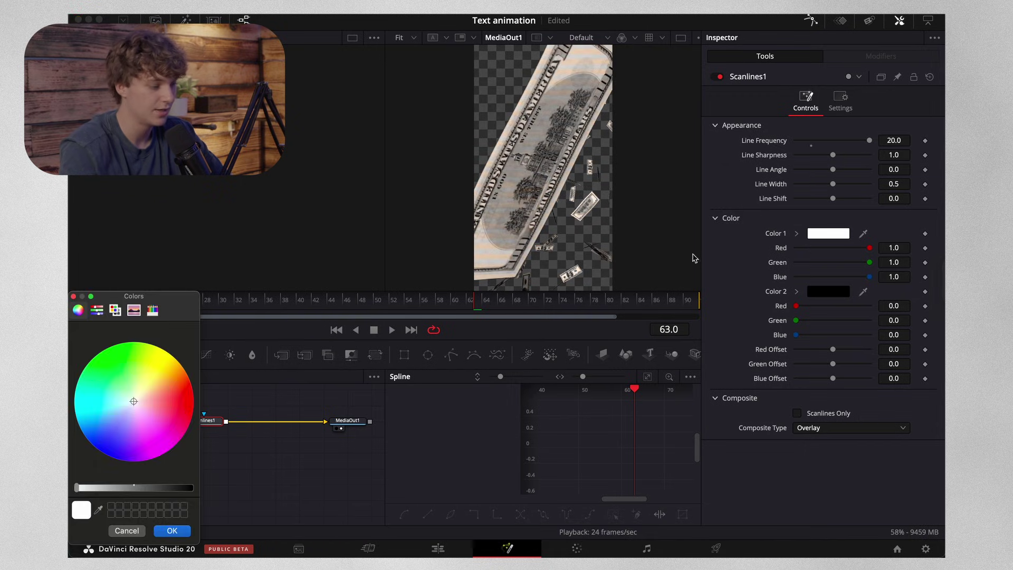
pyautogui.click(105, 349)
pyautogui.moveTo(94, 358); pyautogui.dragTo(110, 353)
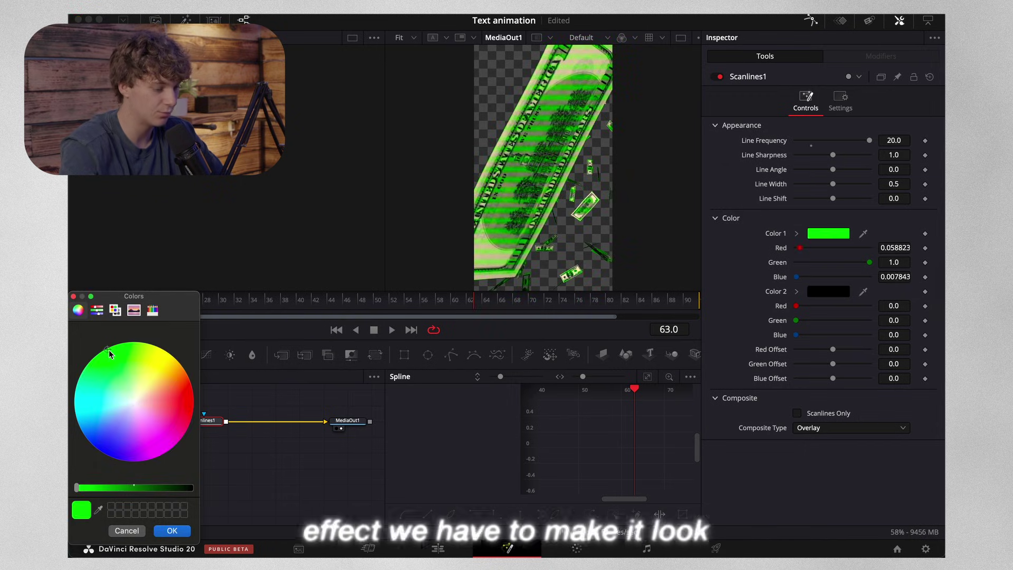
pyautogui.click(172, 531)
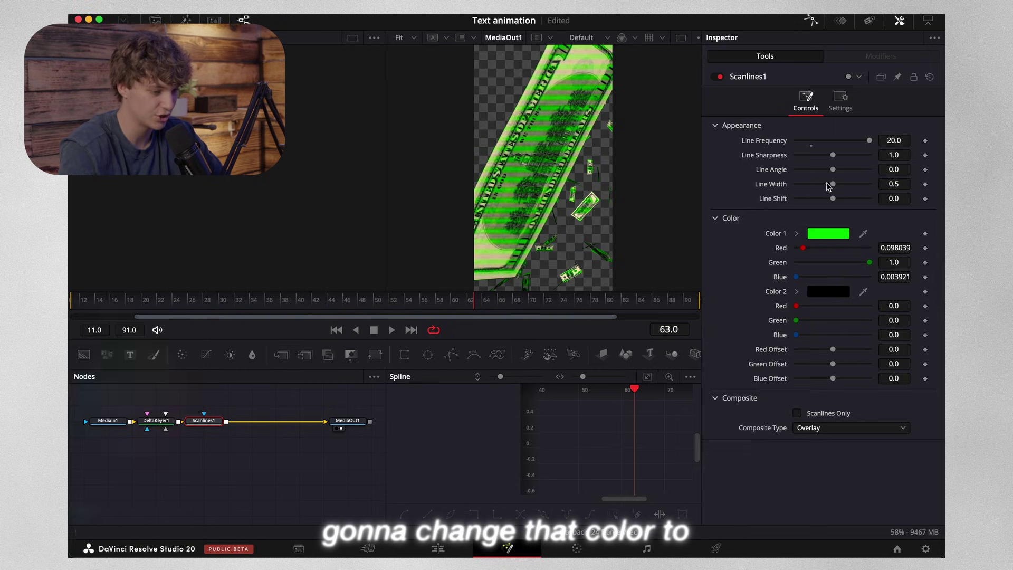
# Return to the edit timeline and re-enable the masked C3364.MP4 clip on V3
pyautogui.click(437, 548)
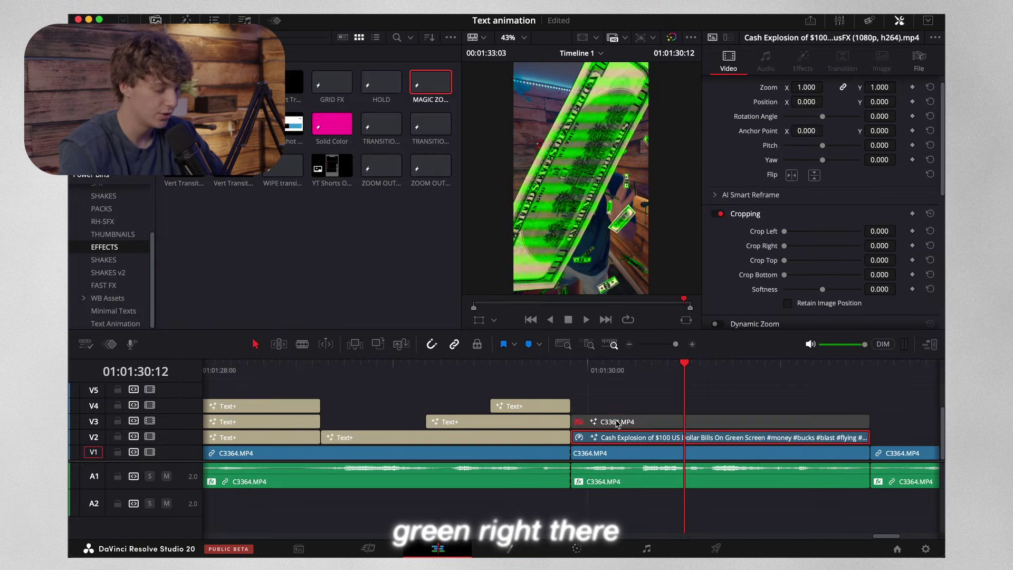
pyautogui.click(617, 423)
pyautogui.press('d')
# Play back the green cash explosion behind the masked subject from 01:01:29:22 and scrub through its end
pyautogui.click(573, 369)
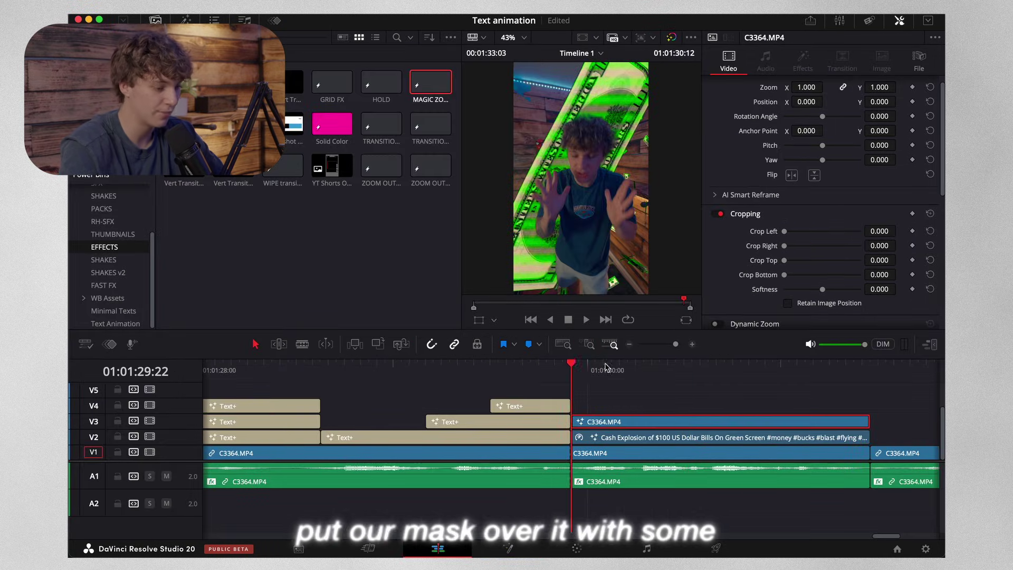
pyautogui.click(630, 345)
pyautogui.click(633, 438)
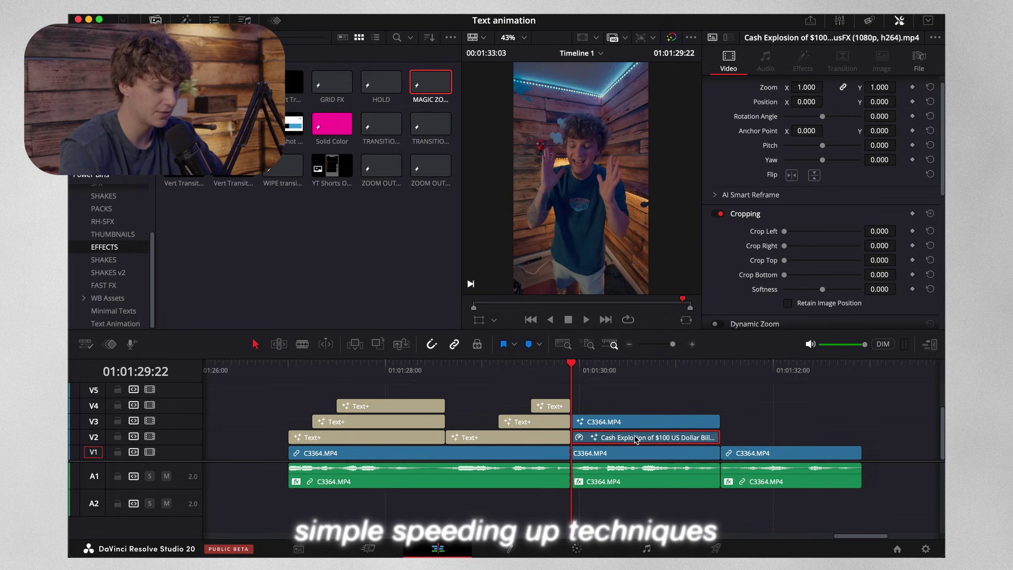
pyautogui.press('space')
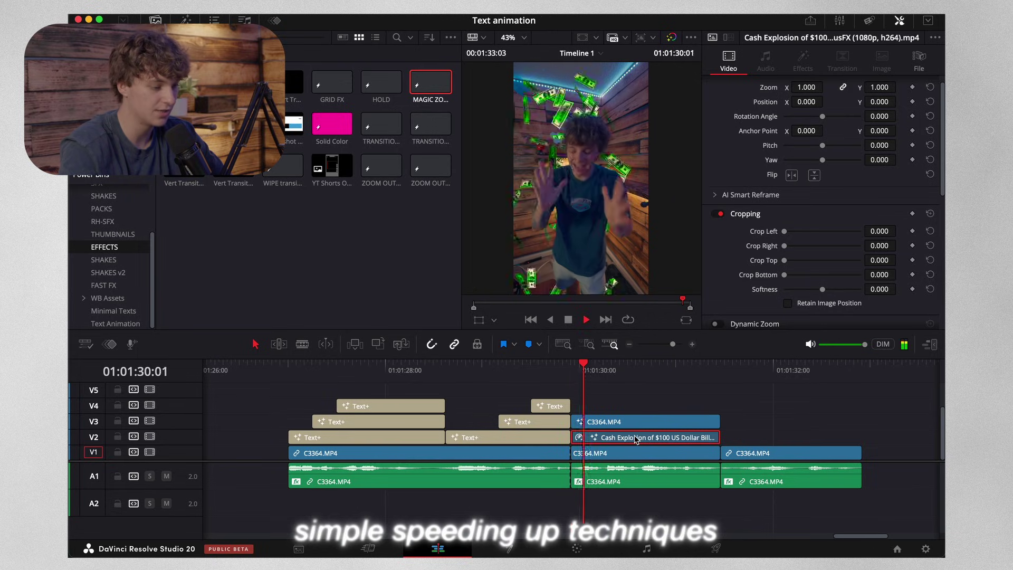
pyautogui.press('space')
pyautogui.click(629, 345)
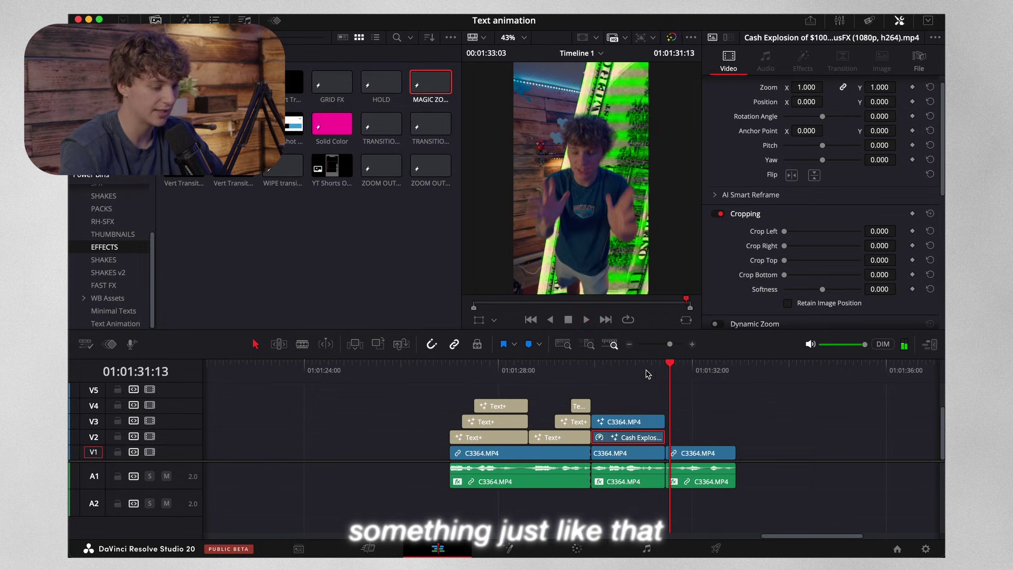
pyautogui.moveTo(662, 364); pyautogui.dragTo(642, 364)
pyautogui.click(664, 363)
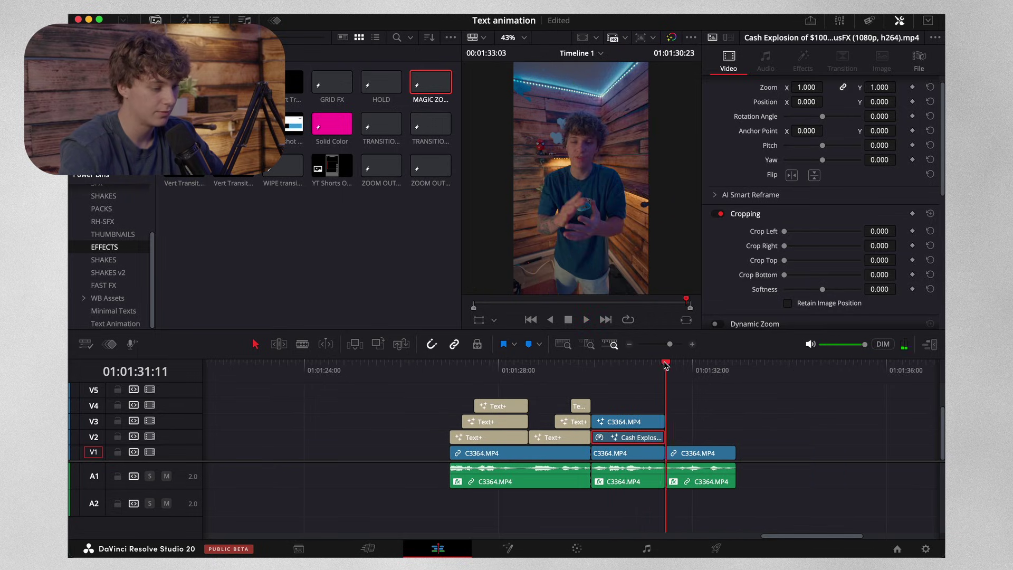
pyautogui.press('space')
pyautogui.press('space')
pyautogui.click(592, 366)
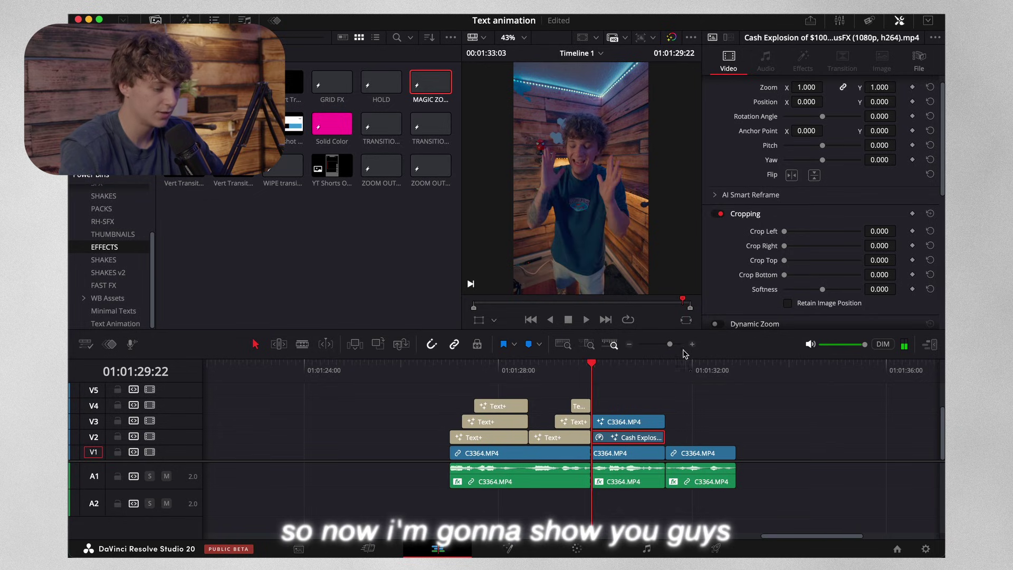
# Try to place a default Text+ title on V4 above the masked clip near 01:01:29:22
pyautogui.scroll(2, 635, 404)
pyautogui.click(605, 403)
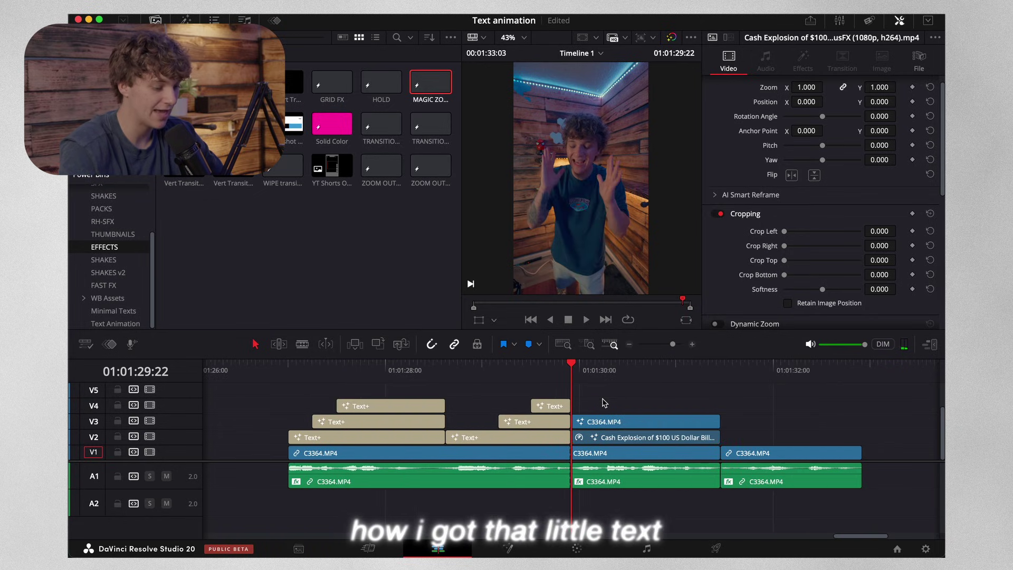
pyautogui.click(185, 20)
pyautogui.moveTo(233, 92); pyautogui.dragTo(649, 406)
pyautogui.moveTo(649, 406); pyautogui.dragTo(594, 407)
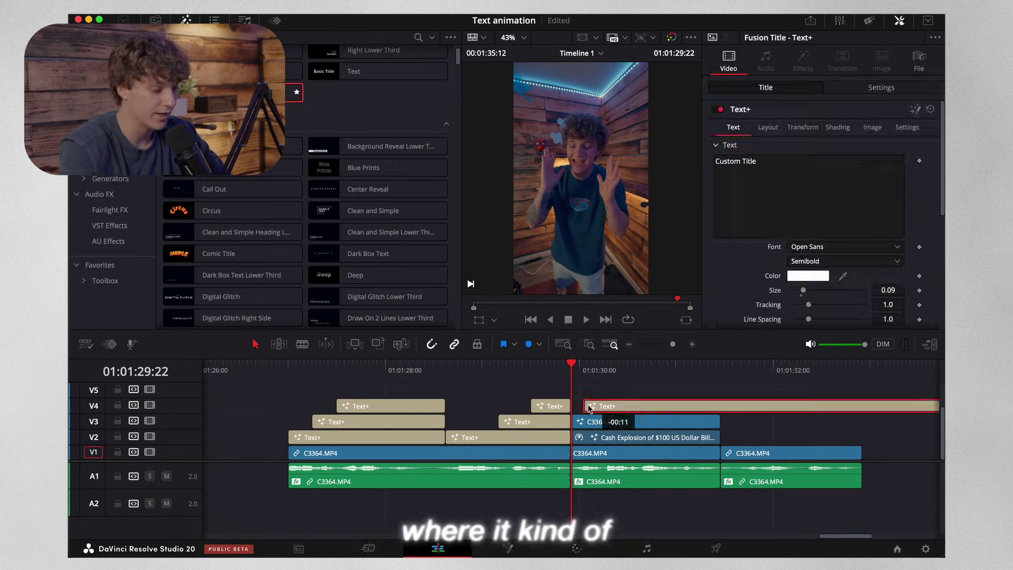
# Find the Zoom Text preset title earlier in the timeline and play back its zoom animation
pyautogui.click(719, 369)
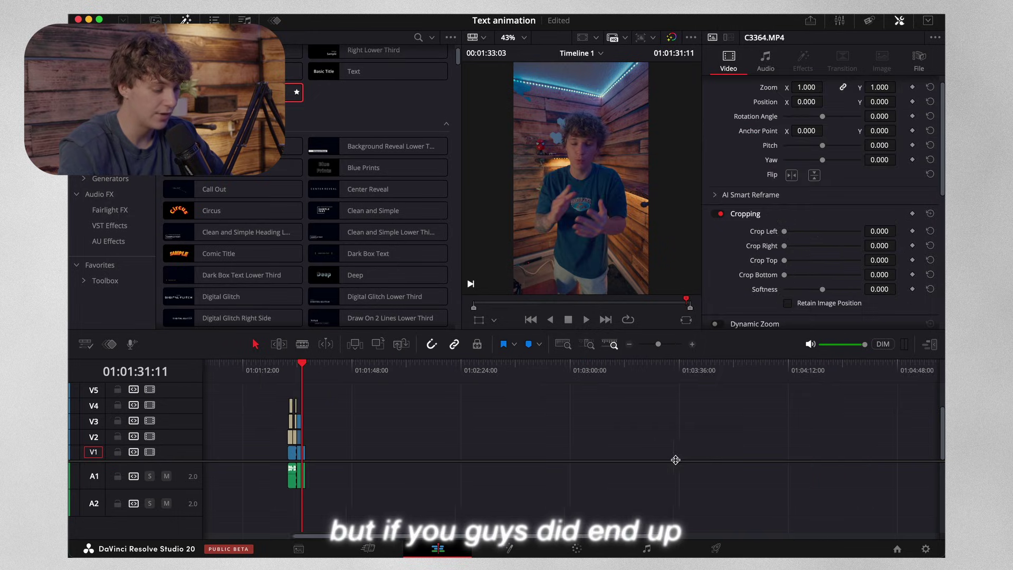
pyautogui.hscroll(-3, 675, 459)
pyautogui.click(333, 369)
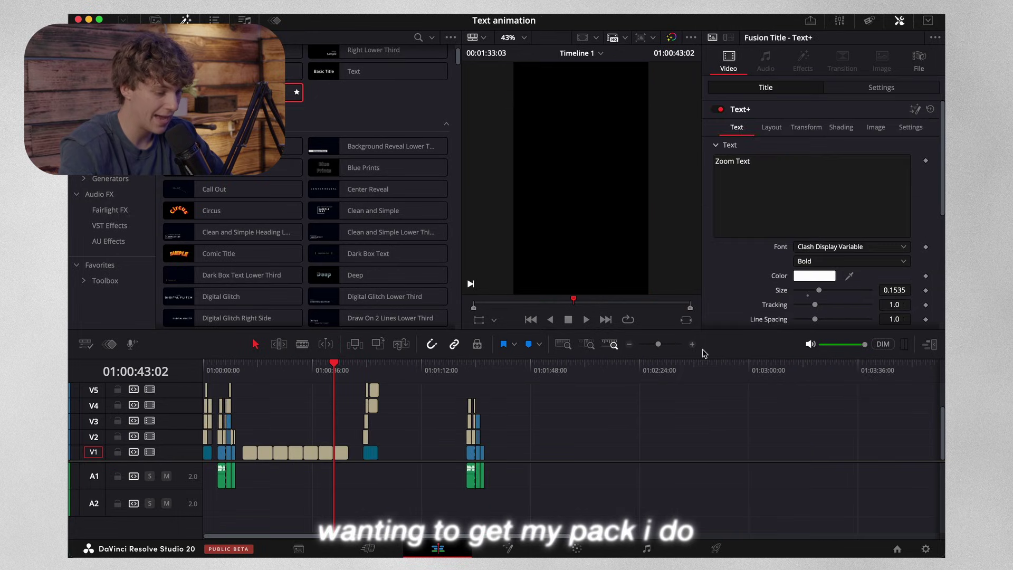
pyautogui.click(692, 344)
pyautogui.click(691, 344)
pyautogui.click(516, 457)
pyautogui.press('space')
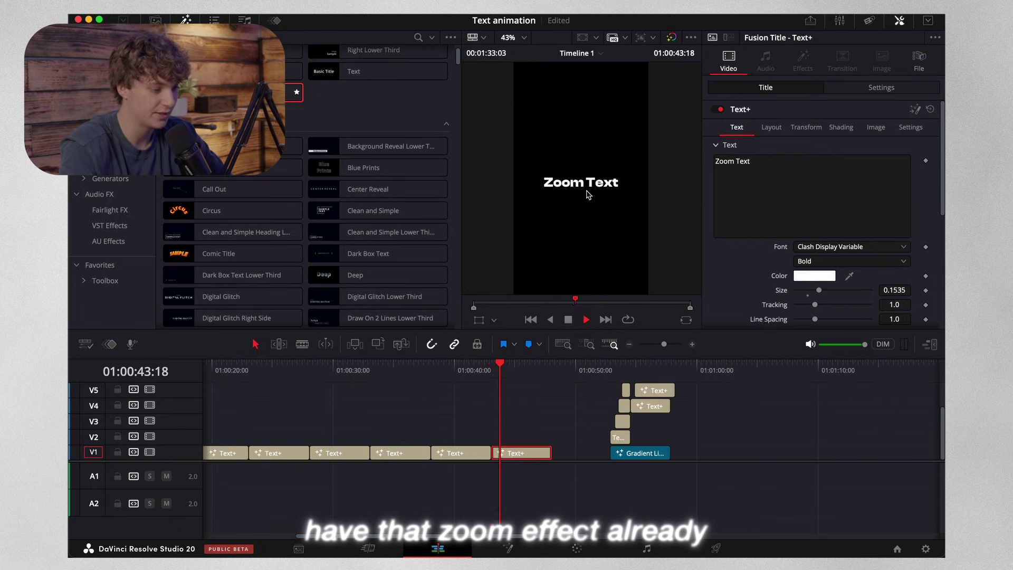
# Move the Zoom Text preset title to V2, starting at 01:01:31:11 right after the Cash Explosion clip
pyautogui.click(629, 344)
pyautogui.moveTo(326, 456); pyautogui.dragTo(477, 439)
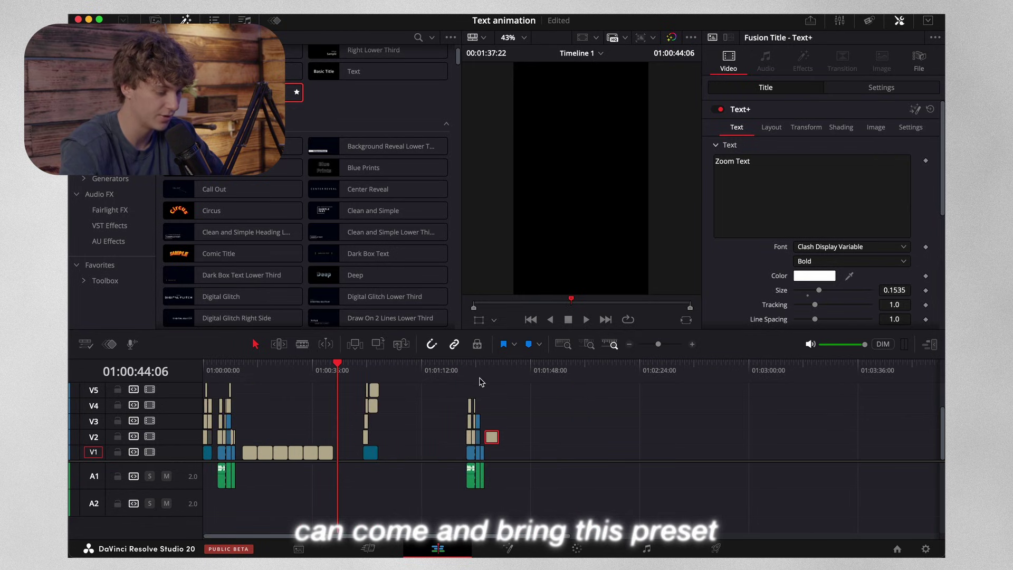
pyautogui.click(480, 370)
pyautogui.click(692, 344)
pyautogui.click(692, 344)
pyautogui.click(691, 344)
pyautogui.click(692, 343)
pyautogui.moveTo(664, 438); pyautogui.dragTo(593, 437)
# Change the Zoom Text title's wording to "$10,000" and preview it over the footage
pyautogui.click(788, 163)
pyautogui.write('$10,000')
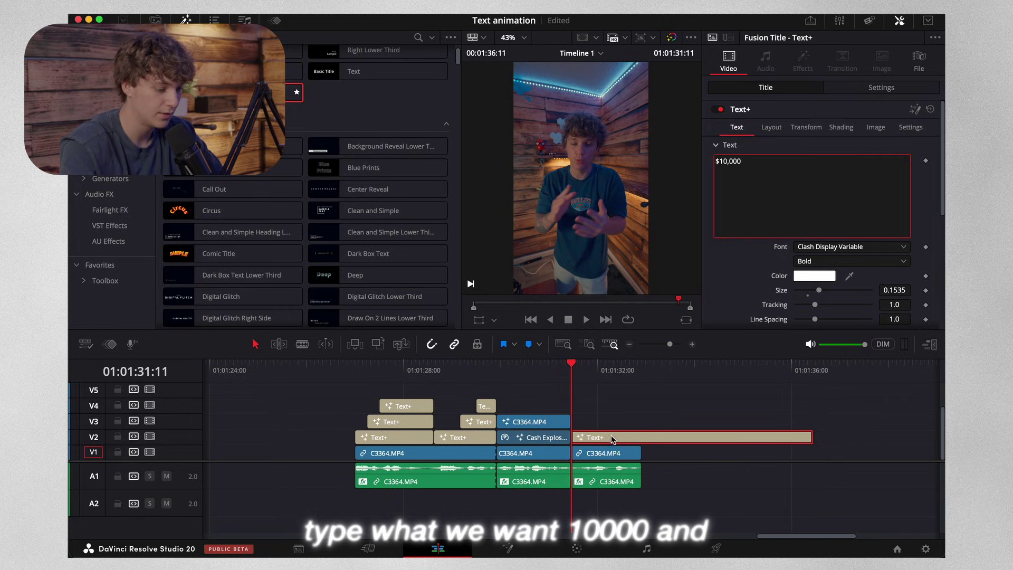
pyautogui.click(611, 437)
pyautogui.press('space')
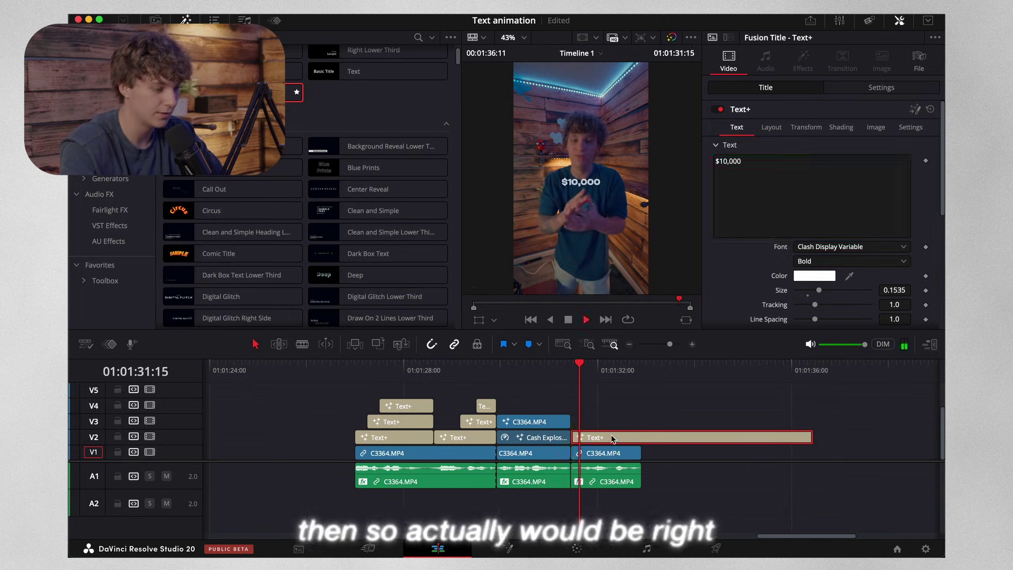
pyautogui.press('space')
# Move the $10,000 title to V4, aligned with the start of the masked clip, and play it back
pyautogui.click(516, 374)
pyautogui.moveTo(515, 373); pyautogui.dragTo(497, 373)
pyautogui.moveTo(595, 436); pyautogui.dragTo(525, 414)
pyautogui.press('space')
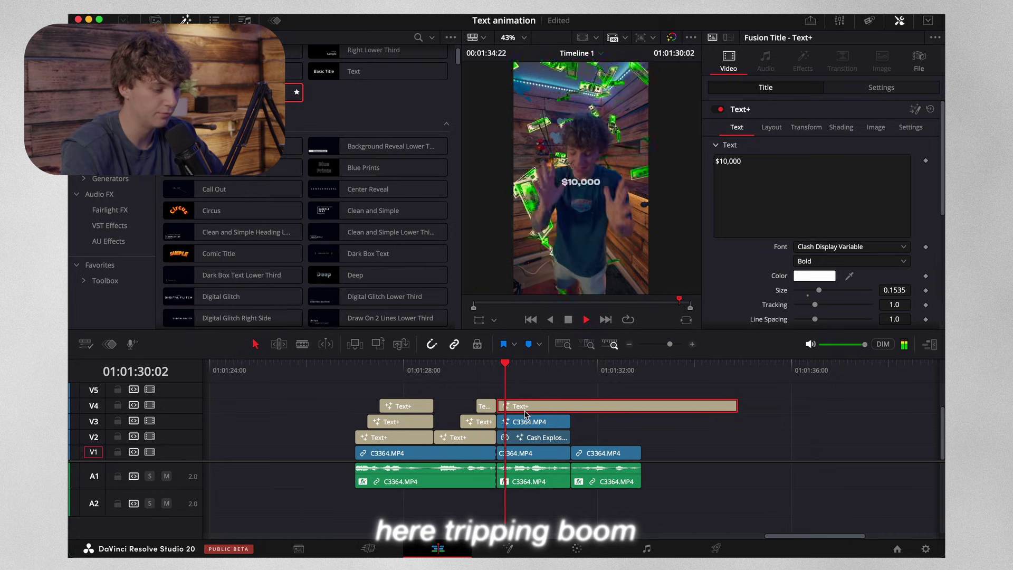
# Enable the Red Outline shading element on the $10,000 title and set its thickness to 0.1
pyautogui.click(808, 277)
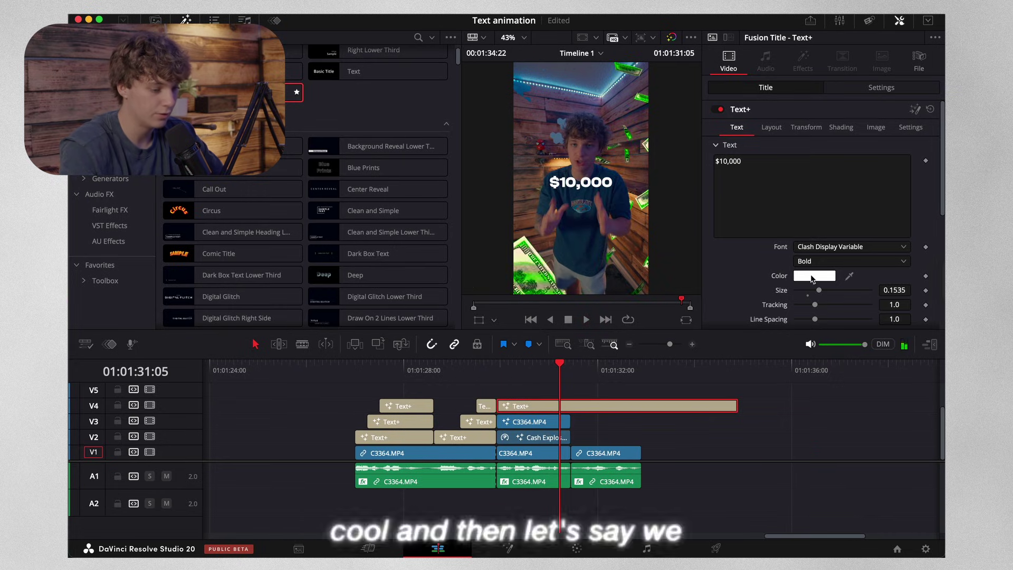
pyautogui.click(127, 531)
pyautogui.click(841, 128)
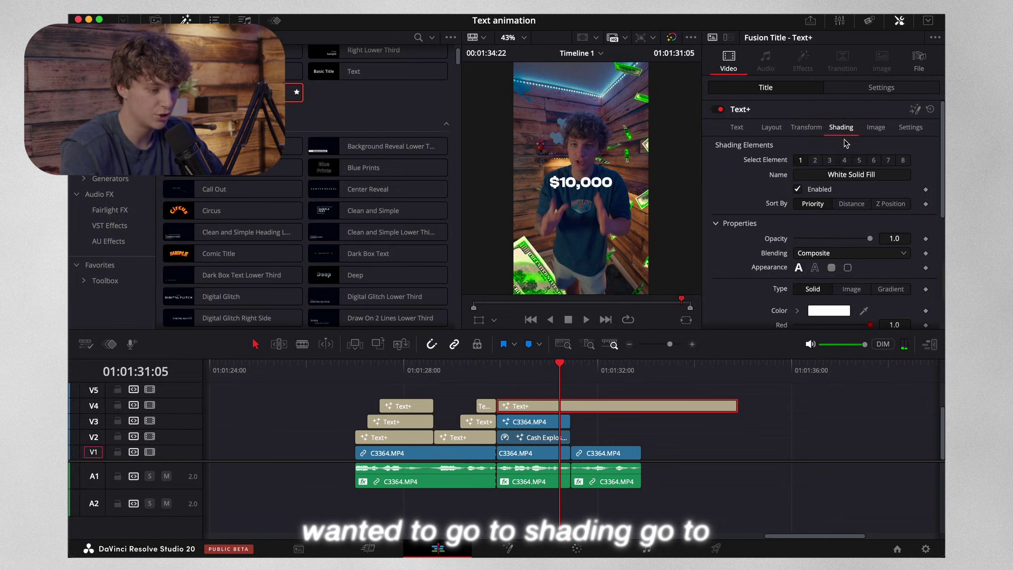
pyautogui.click(829, 161)
pyautogui.click(814, 160)
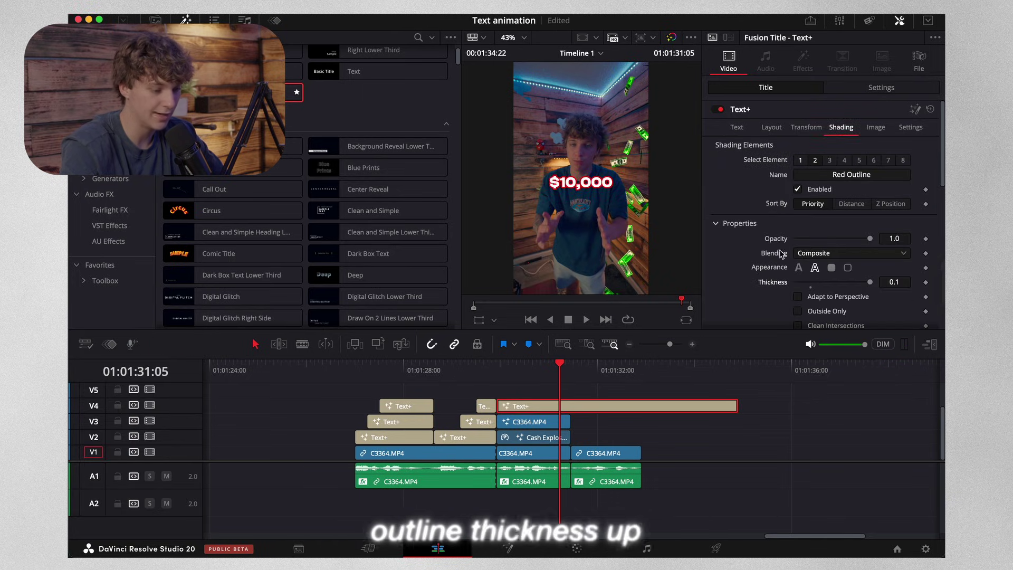
# Change the $10,000 title's outline color to black
pyautogui.scroll(-5, 943, 283)
pyautogui.click(826, 292)
pyautogui.moveTo(166, 489); pyautogui.dragTo(256, 501)
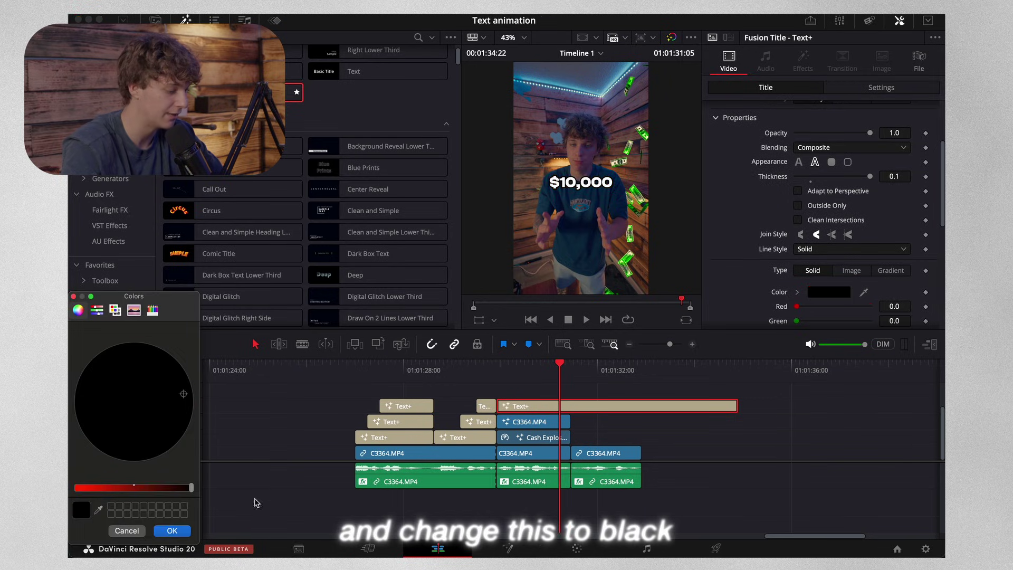
pyautogui.click(172, 530)
pyautogui.scroll(2, 580, 413)
pyautogui.scroll(-2, 580, 413)
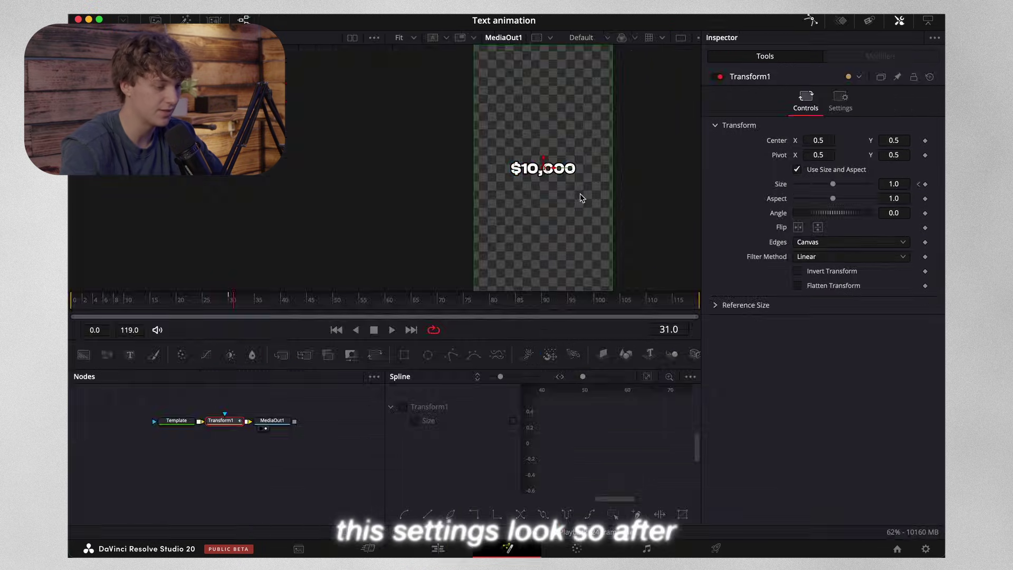
# Space out the title's node chain and insert a Glow node after Template with glow size 55.1 and glow 0.583
pyautogui.moveTo(189, 425); pyautogui.dragTo(113, 425)
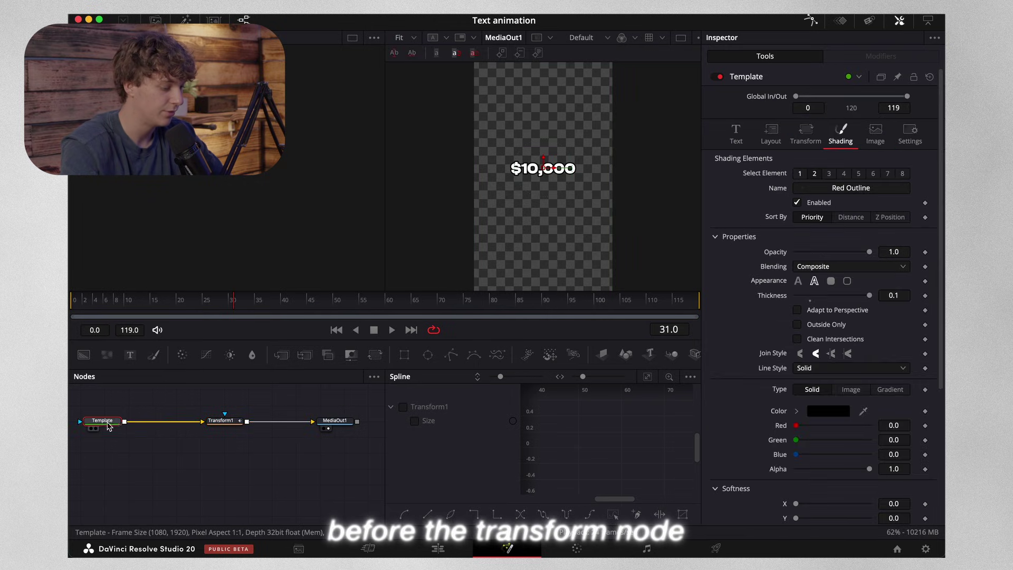
pyautogui.moveTo(220, 422); pyautogui.dragTo(267, 422)
pyautogui.click(105, 422)
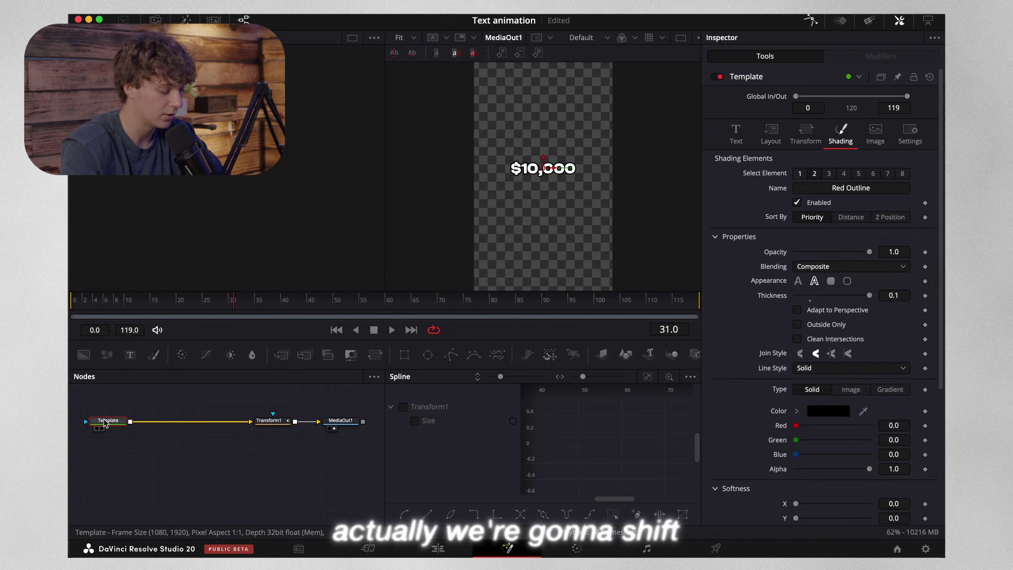
pyautogui.hotkey('shift', 'space')
pyautogui.write('scan')
pyautogui.press('BackSpace')
pyautogui.press('BackSpace')
pyautogui.press('BackSpace')
pyautogui.press('BackSpace')
pyautogui.write('glow')
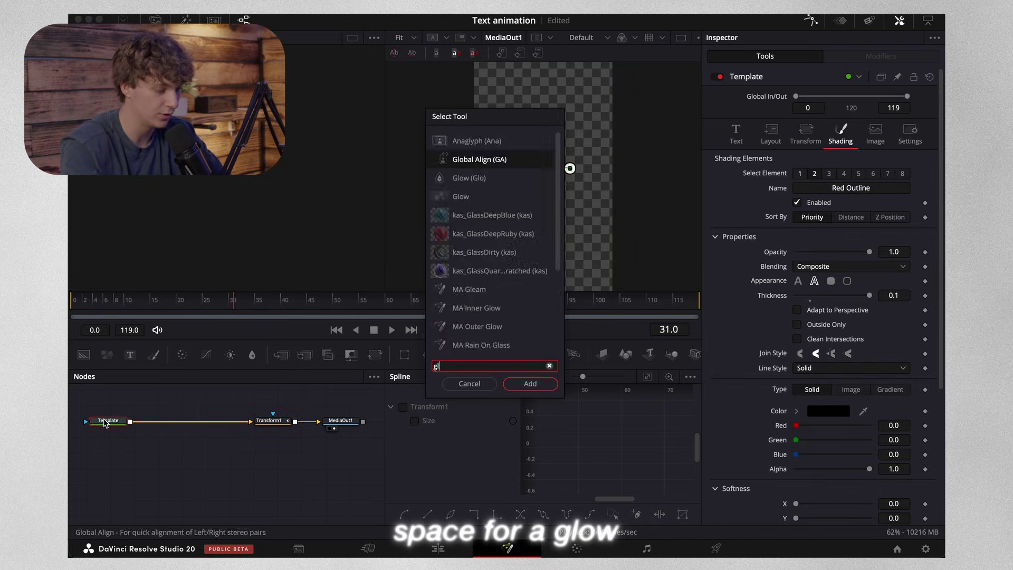
pyautogui.press('Return')
pyautogui.moveTo(804, 171); pyautogui.dragTo(839, 185)
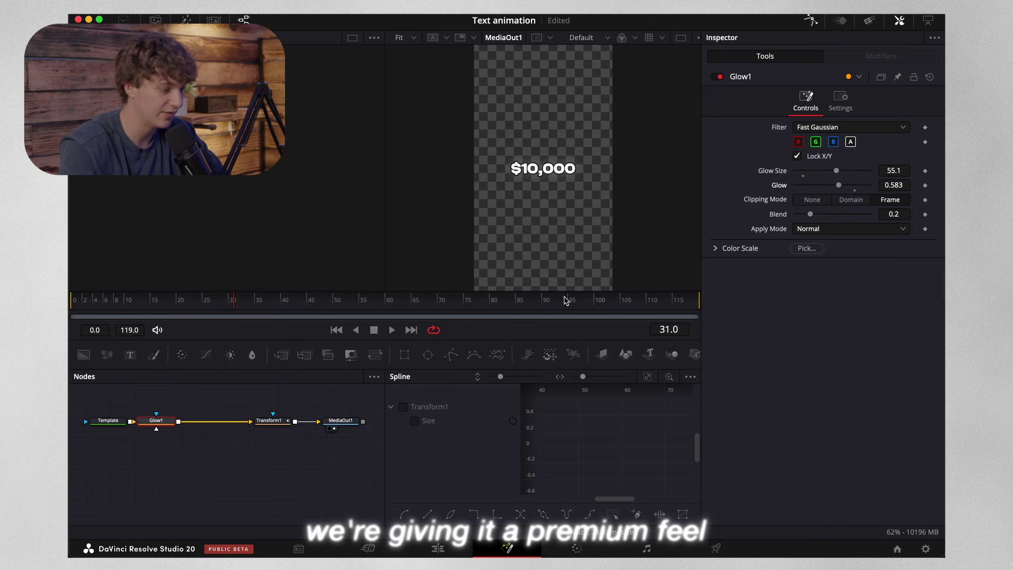
# Add a Drop Shadow node after the glow with shadow strength 0.945, blur 0.087 and drop distance 0.0047
pyautogui.hotkey('shift', 'space')
pyautogui.write('dro')
pyautogui.press('Up')
pyautogui.press('Up')
pyautogui.press('Return')
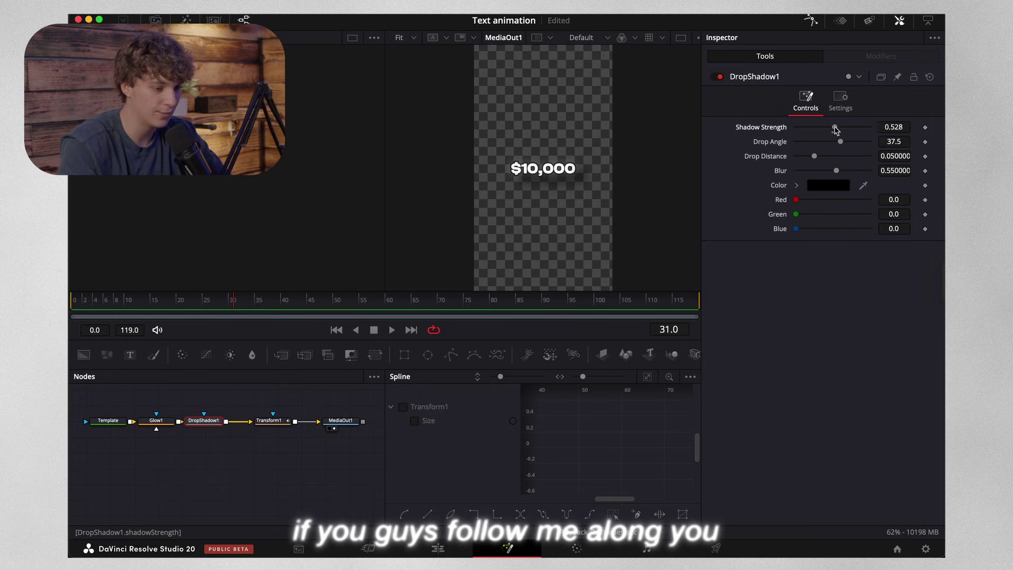
pyautogui.moveTo(859, 131); pyautogui.dragTo(864, 131)
pyautogui.moveTo(836, 170); pyautogui.dragTo(804, 174)
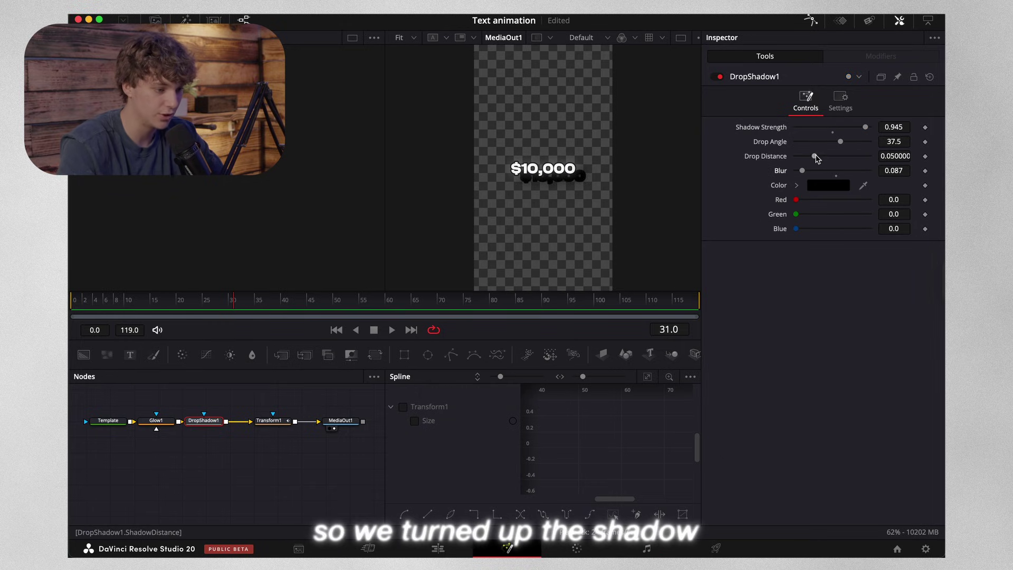
pyautogui.moveTo(814, 159); pyautogui.dragTo(803, 161)
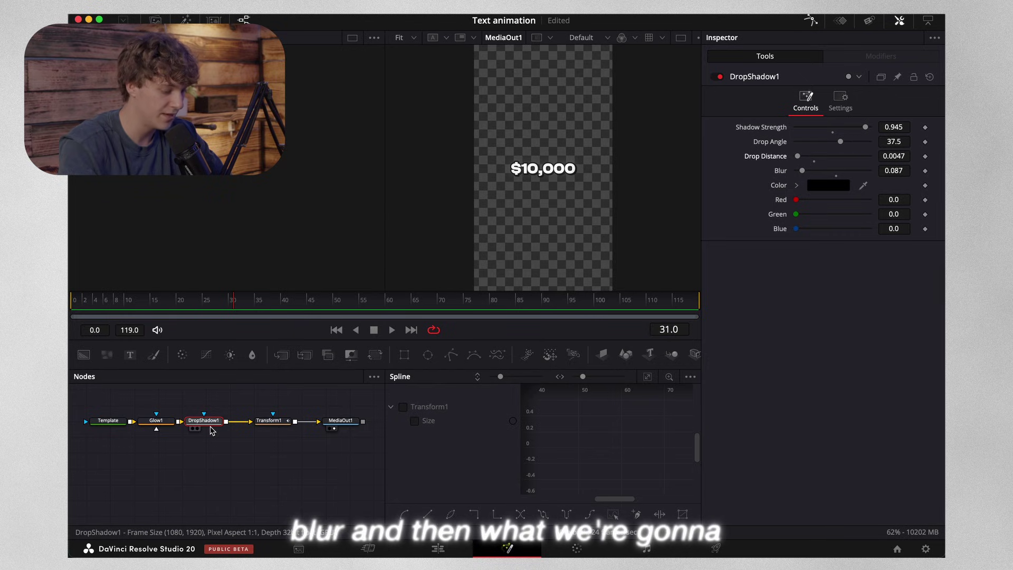
# Add a Scanlines node after the drop shadow with line frequency 20 and a bright green Color 1, and preview it from the start
pyautogui.hotkey('shift', 'space')
pyautogui.write('scan')
pyautogui.press('Return')
pyautogui.moveTo(810, 140); pyautogui.dragTo(869, 140)
pyautogui.click(830, 233)
pyautogui.click(88, 355)
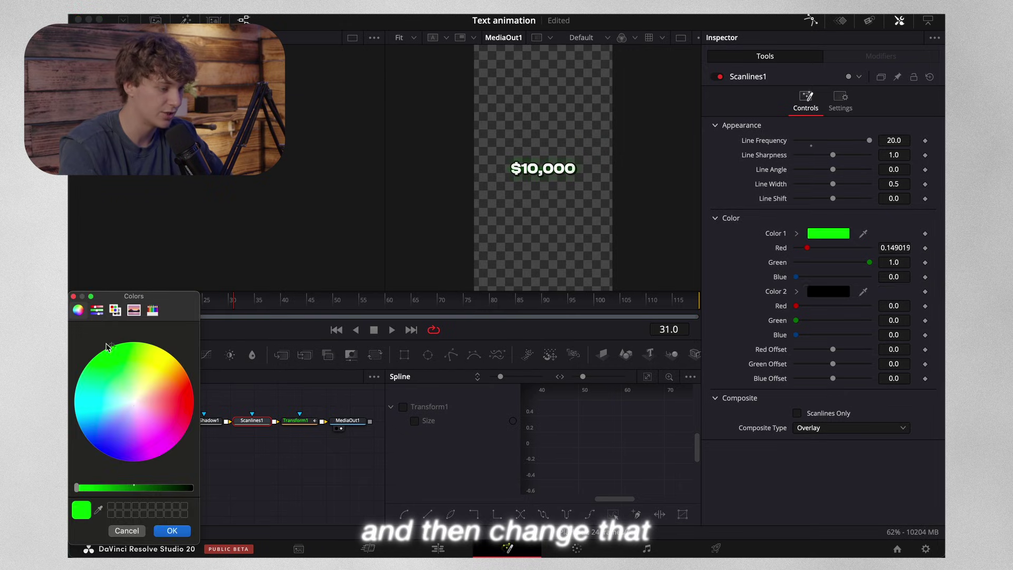
pyautogui.click(175, 530)
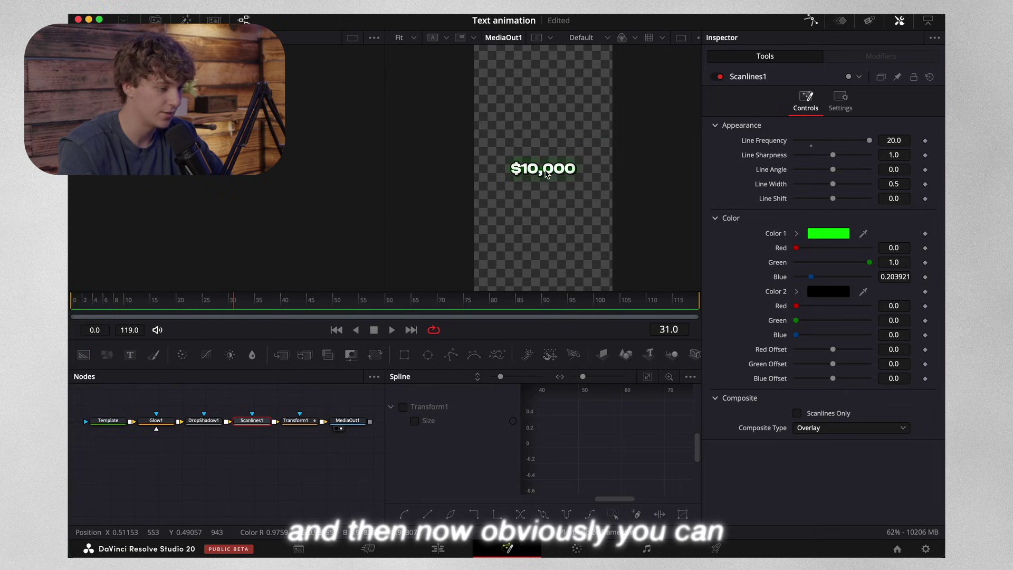
pyautogui.click(71, 301)
pyautogui.press('space')
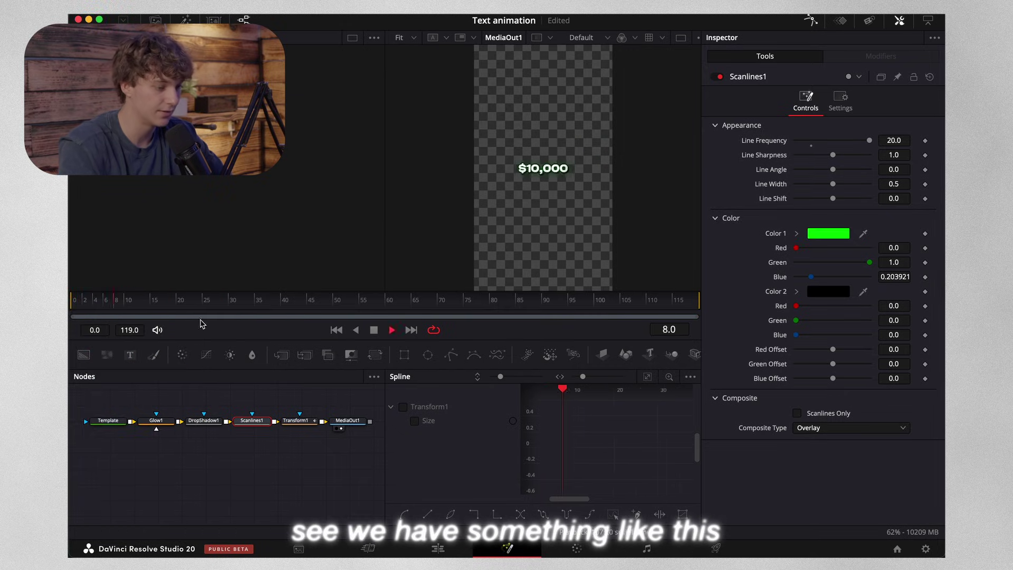
# Shorten Transform1's Size animation to end at about frame 20, apply Out Cubic easing to its keyframes, and play it back
pyautogui.click(303, 420)
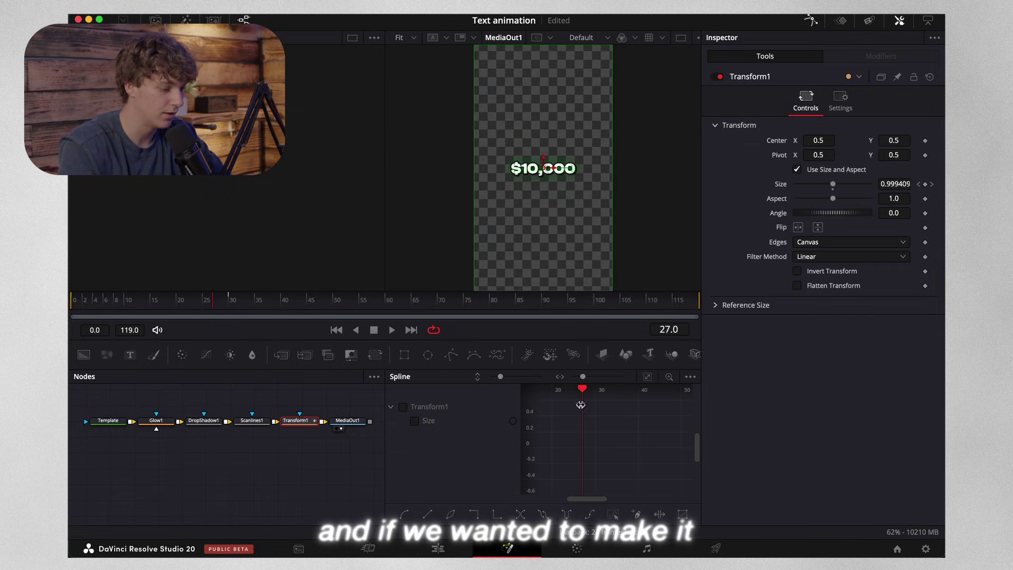
pyautogui.click(402, 407)
pyautogui.click(647, 376)
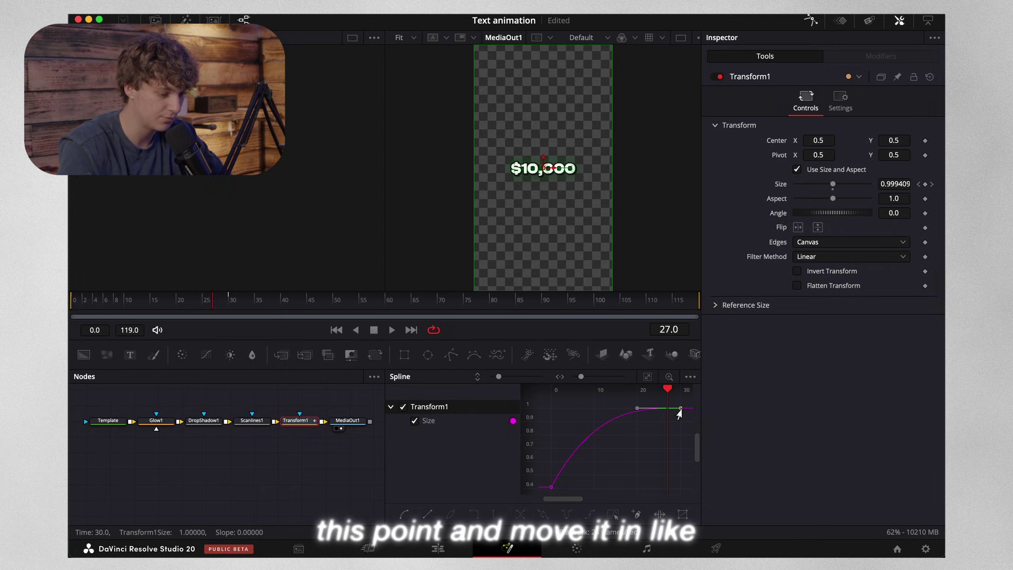
pyautogui.click(640, 443)
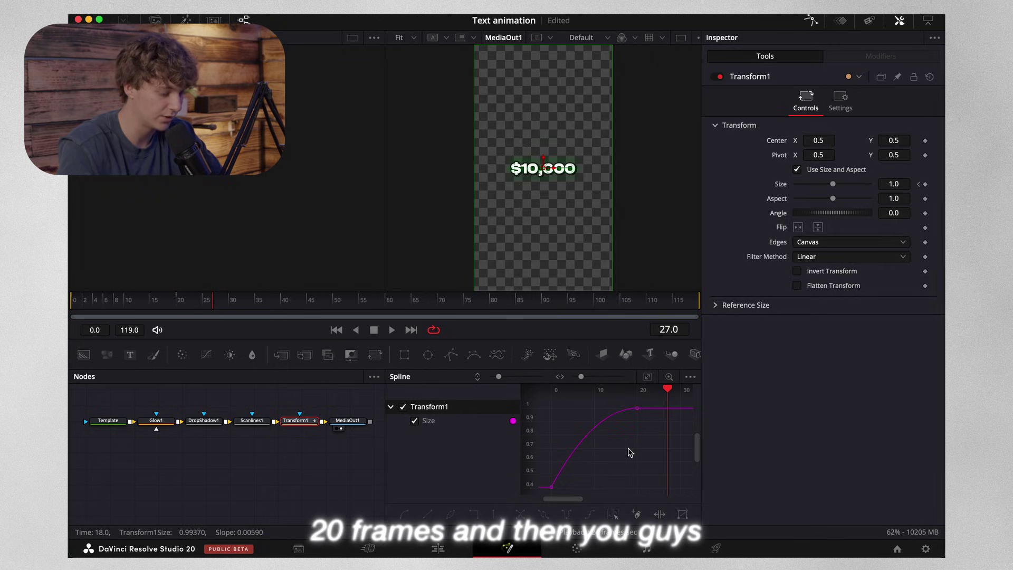
pyautogui.press('super+a')
pyautogui.rightClick(629, 452)
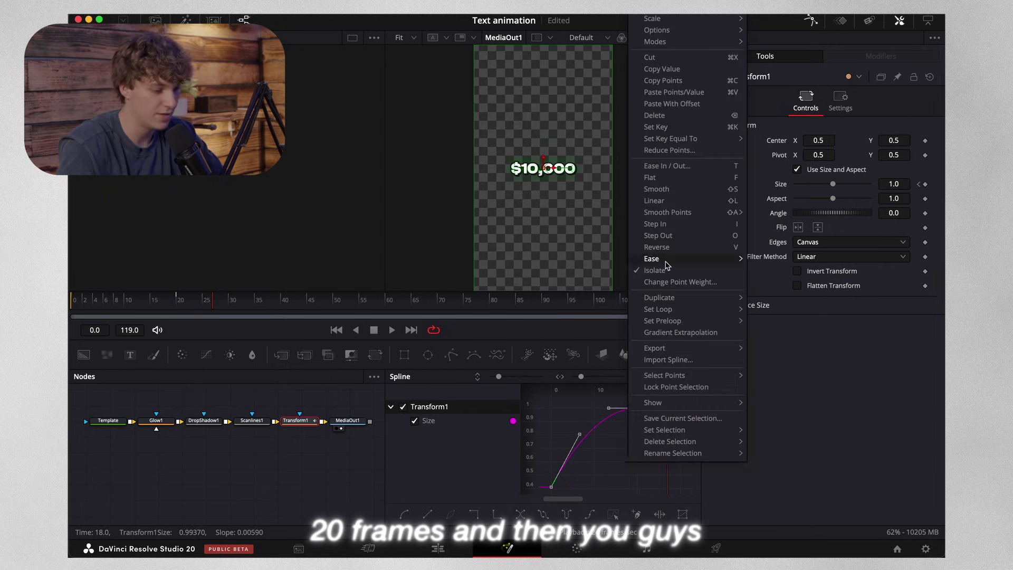
pyautogui.moveTo(666, 264)
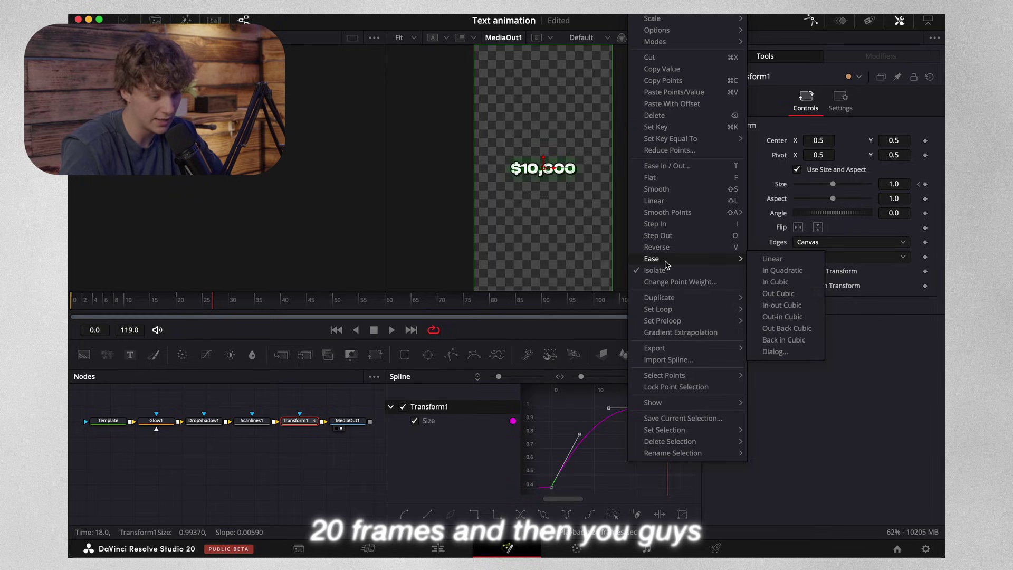
pyautogui.click(770, 293)
pyautogui.click(336, 330)
pyautogui.press('space')
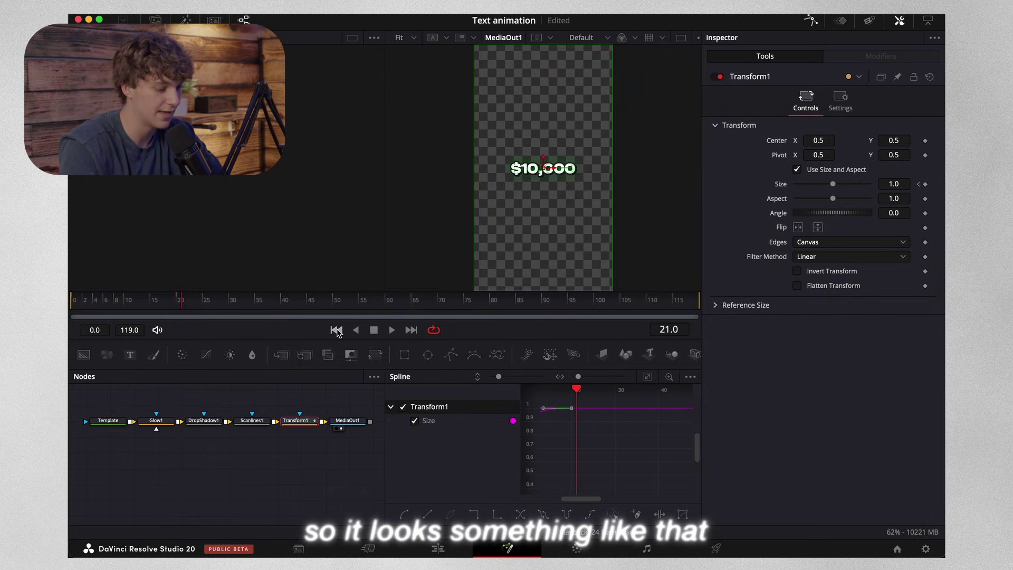
# In the timeline, place a "How" caption on V5 ending with the masked clip, and change its text to "This Month"
pyautogui.click(437, 548)
pyautogui.click(493, 372)
pyautogui.moveTo(494, 372)
pyautogui.mouseDown()
pyautogui.moveTo(474, 372)
pyautogui.moveTo(495, 372)
pyautogui.mouseUp()
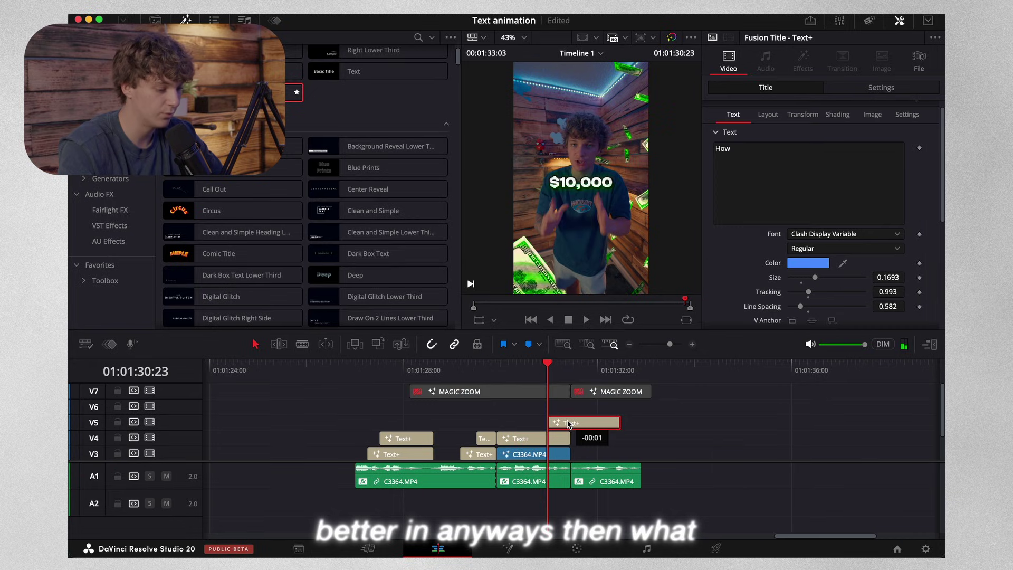
pyautogui.moveTo(560, 422)
pyautogui.mouseDown()
pyautogui.moveTo(583, 422)
pyautogui.moveTo(569, 423)
pyautogui.mouseUp()
pyautogui.click(763, 222)
pyautogui.hotkey('ctrl', 'a')
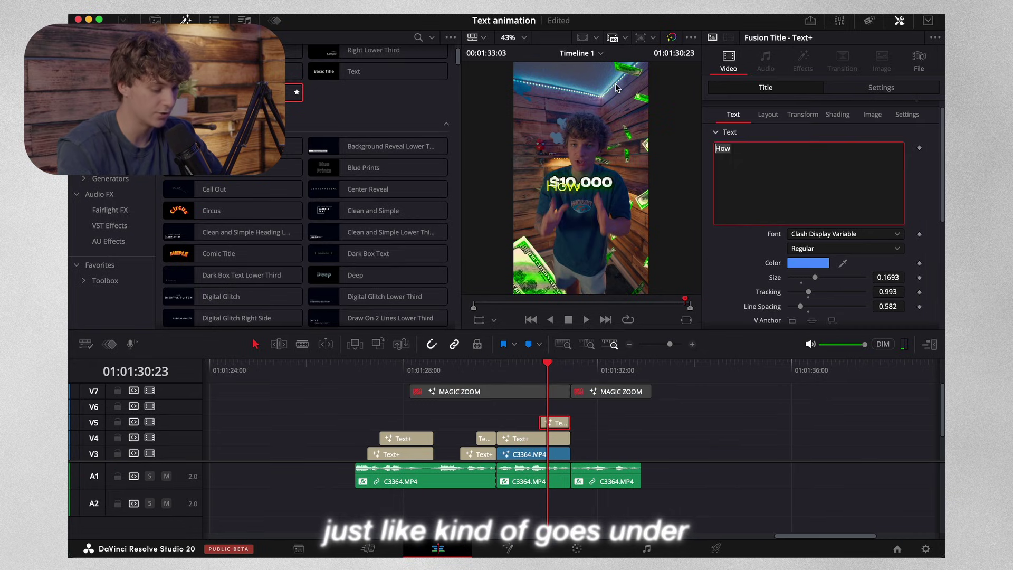
pyautogui.write('This Month')
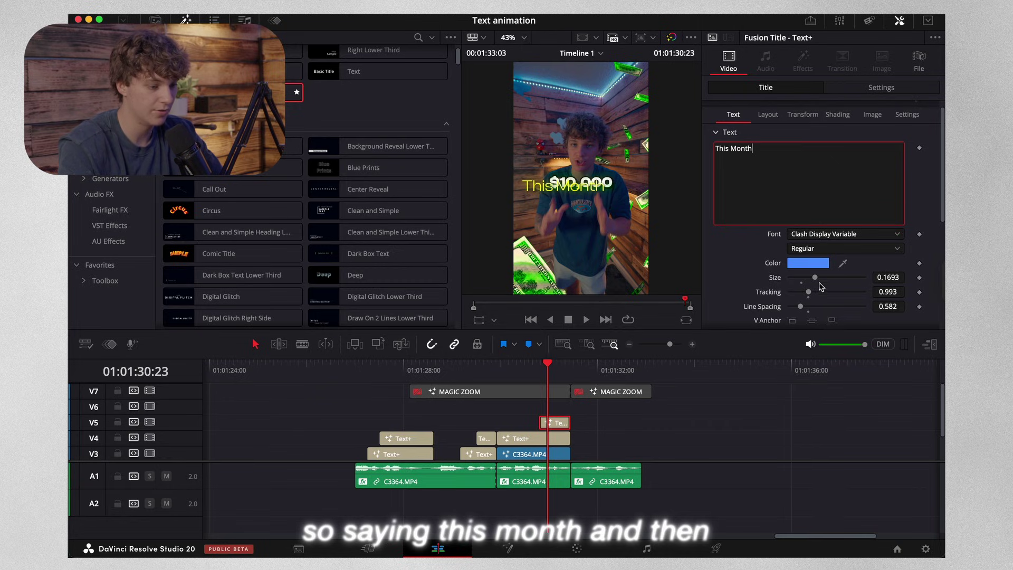
# Set the "This Month" caption's size to 0.08, center it at X 0.488, Y 0.456 beneath $10,000, and play it back
pyautogui.moveTo(814, 277); pyautogui.dragTo(803, 276)
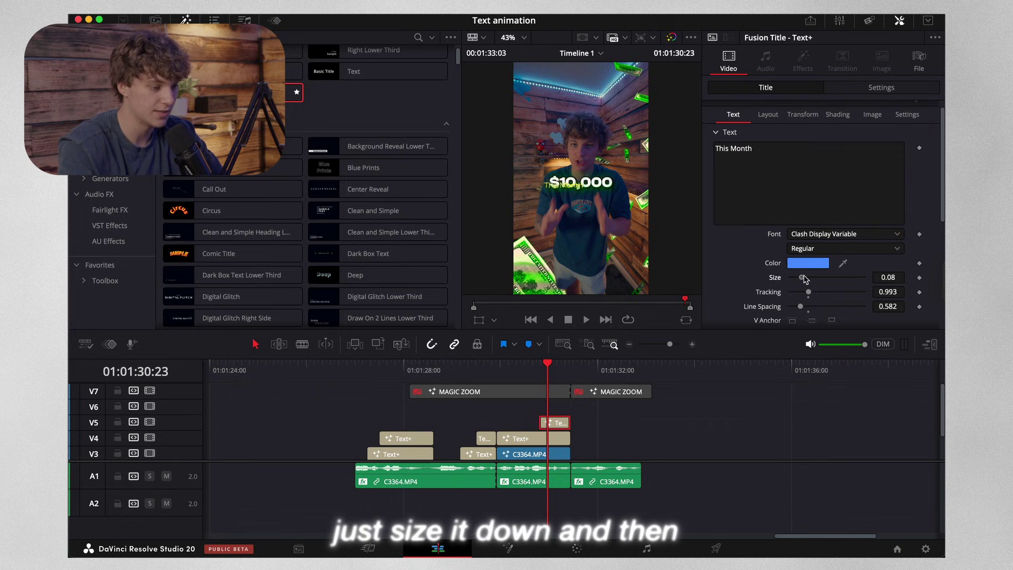
pyautogui.click(765, 114)
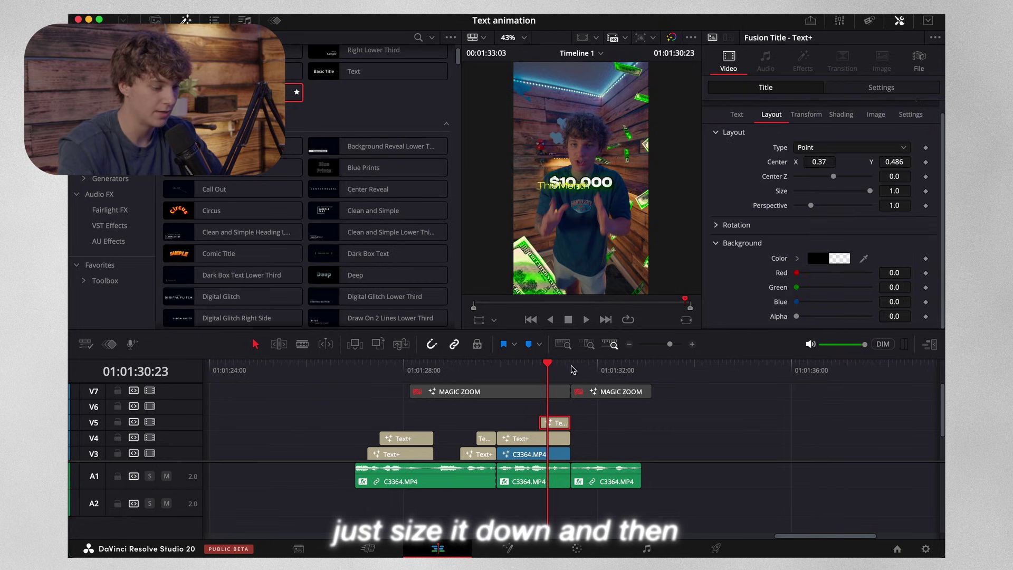
pyautogui.click(560, 368)
pyautogui.moveTo(811, 168); pyautogui.dragTo(834, 168)
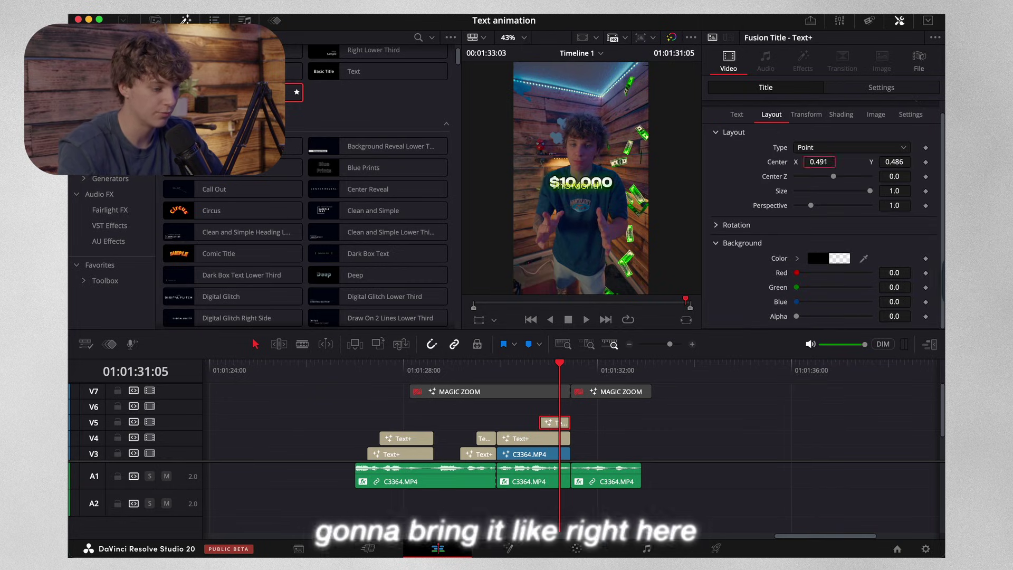
pyautogui.moveTo(895, 172); pyautogui.dragTo(889, 172)
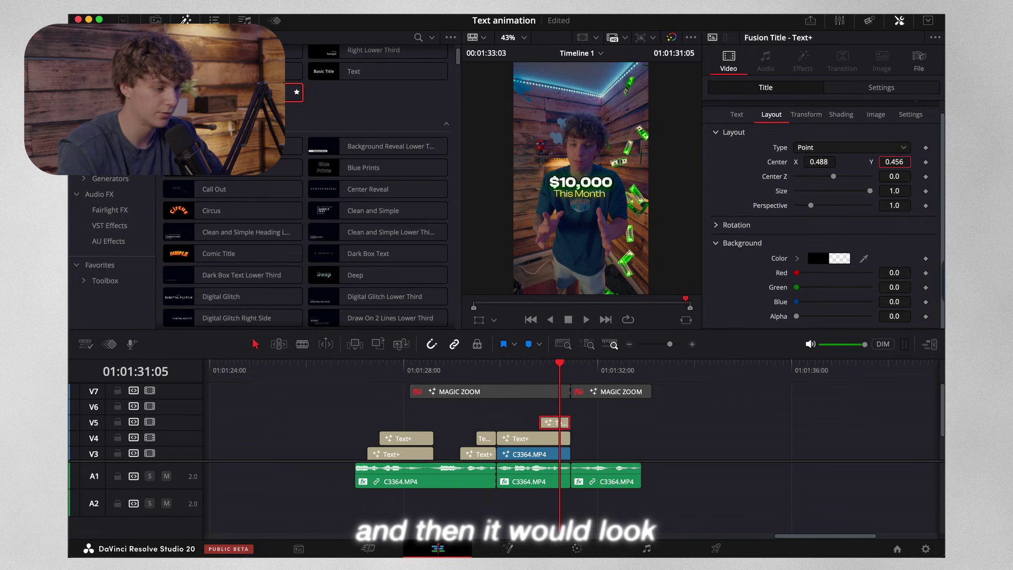
pyautogui.click(533, 368)
pyautogui.press('space')
pyautogui.press('space')
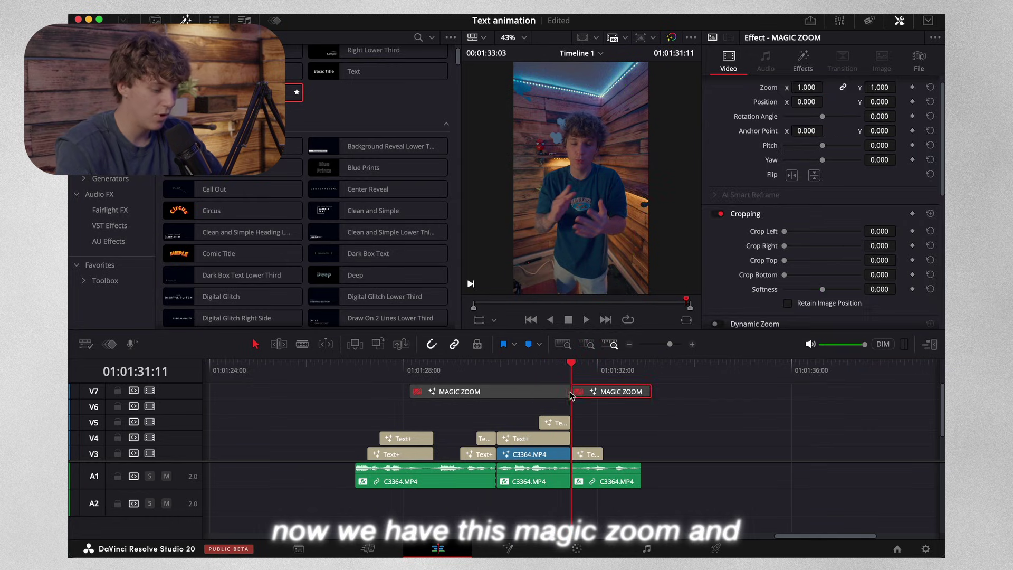
# Merge the zooms on V7 by deleting the second MAGIC ZOOM, extending the first to the last caption's end and enabling it
pyautogui.moveTo(569, 395); pyautogui.dragTo(604, 401)
pyautogui.click(623, 397)
pyautogui.press('BackSpace')
pyautogui.click(587, 393)
pyautogui.press('d')
# Set the timeline playback resolution to Half and play back the caption sequence from 01:01:29:12
pyautogui.moveTo(495, 364); pyautogui.dragTo(476, 369)
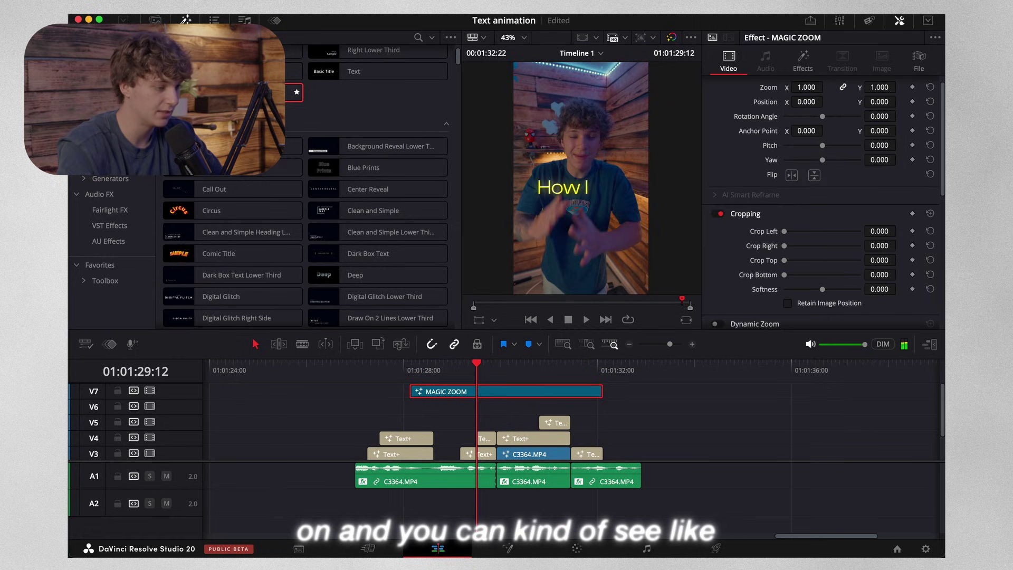
pyautogui.click(380, 15)
pyautogui.moveTo(420, 50)
pyautogui.click(553, 65)
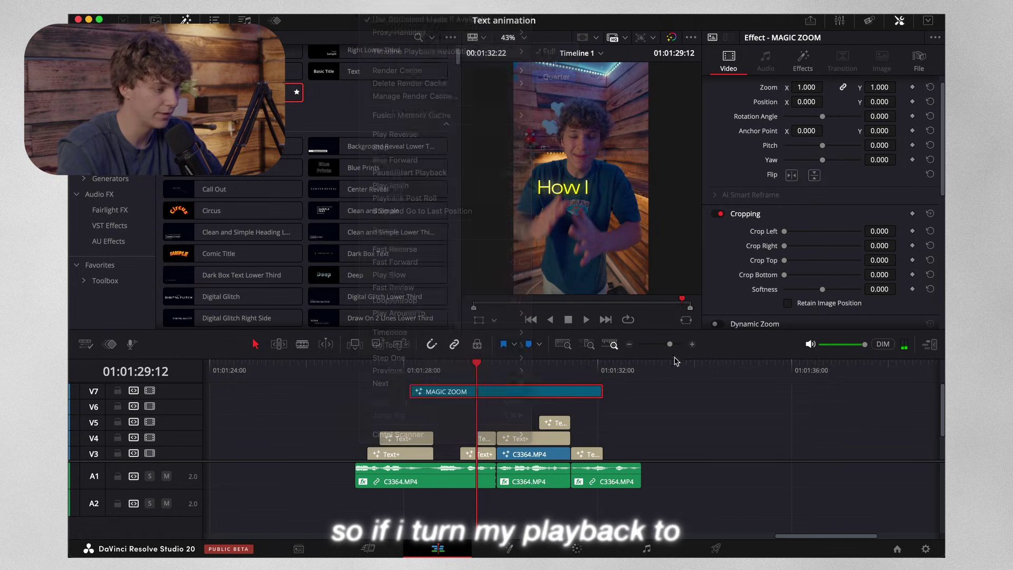
pyautogui.press('space')
pyautogui.scroll(-2, 627, 398)
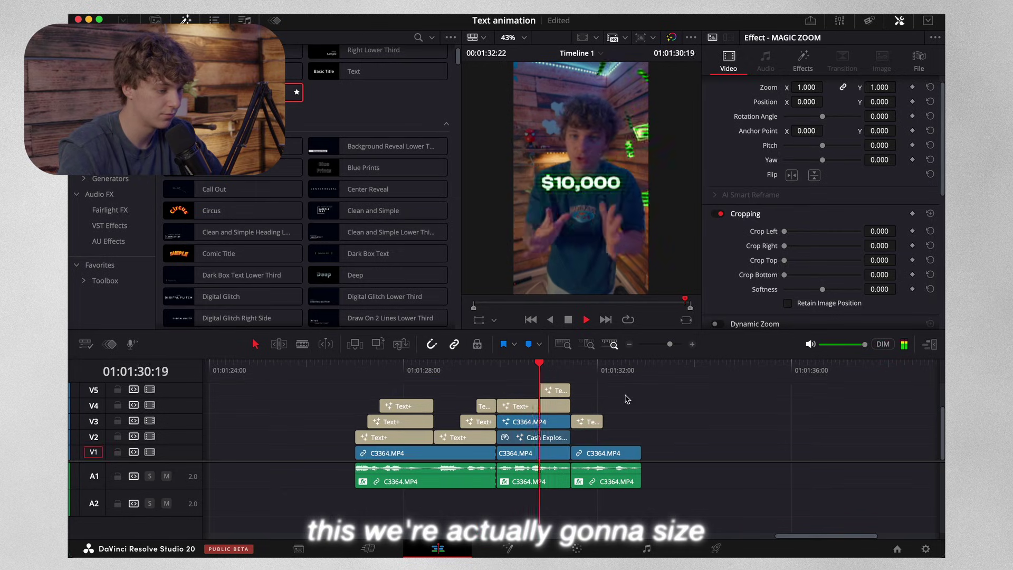
# Set the size of the V3 caption following the masked clip to 0.1299 and change its text to "With"
pyautogui.click(590, 421)
pyautogui.press('space')
pyautogui.moveTo(811, 278); pyautogui.dragTo(817, 278)
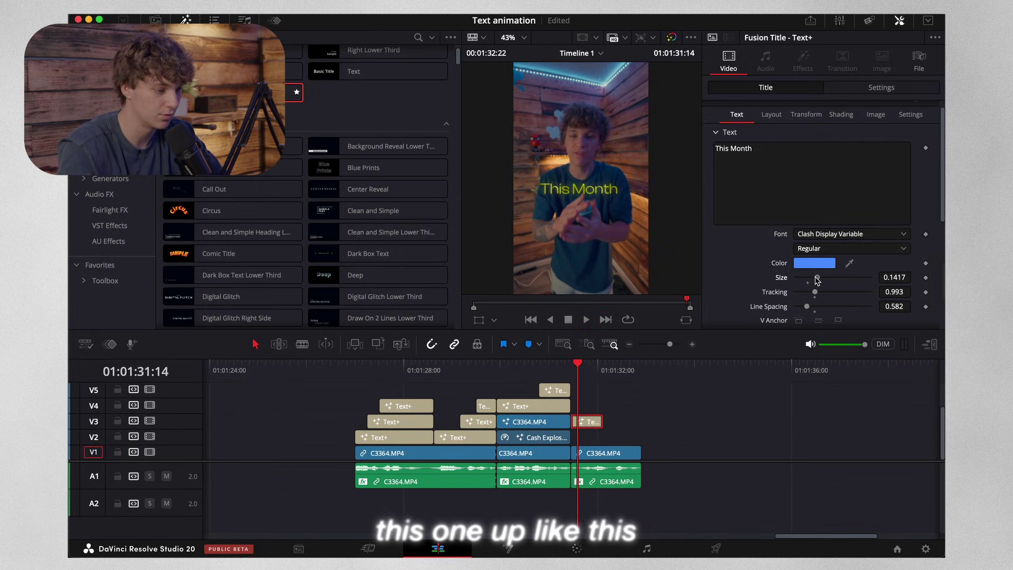
pyautogui.tripleClick(795, 159)
pyautogui.write('With')
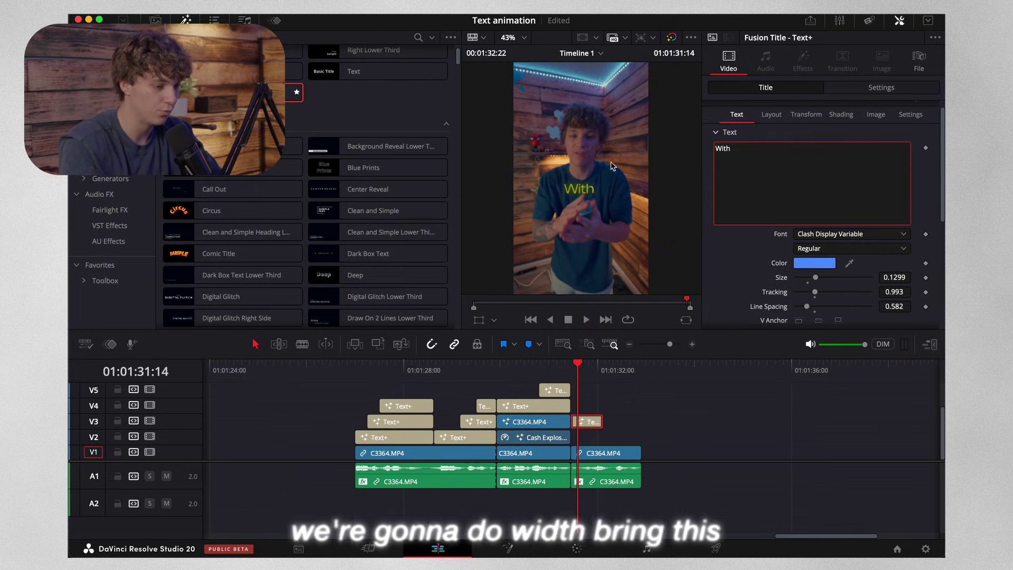
# Extend the "With" caption to the footage's end, split it at 01:01:31:18 and 01:01:32:08, and reword the new pieces, the first as "Video"
pyautogui.moveTo(603, 426); pyautogui.dragTo(640, 426)
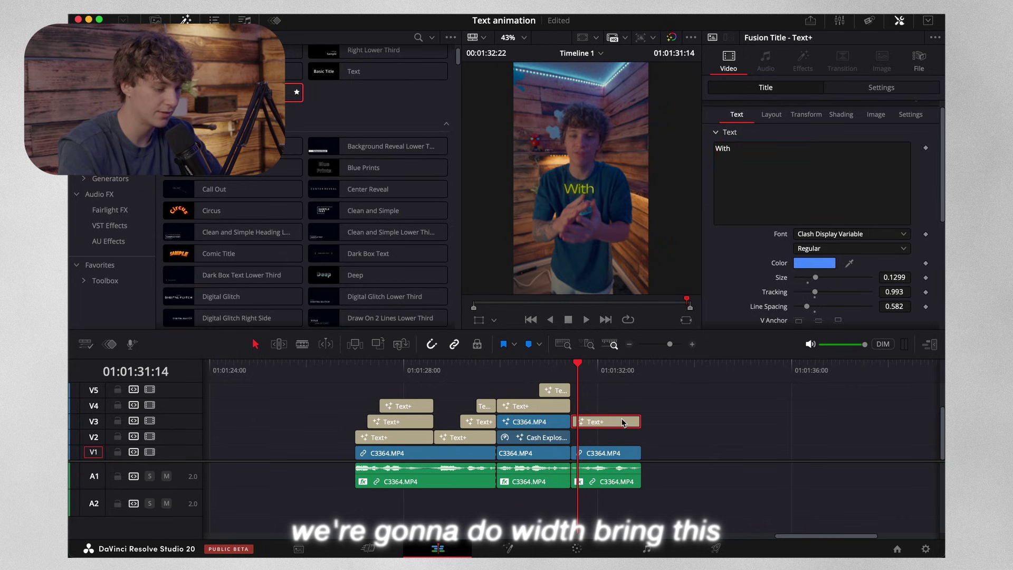
pyautogui.press('space')
pyautogui.press('space')
pyautogui.tripleClick(825, 168)
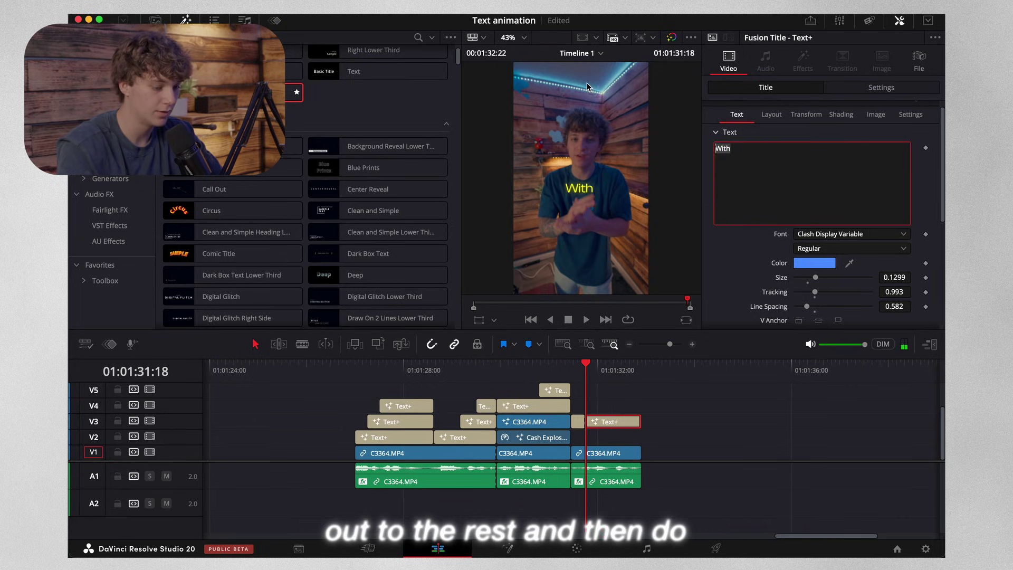
pyautogui.write('Vi')
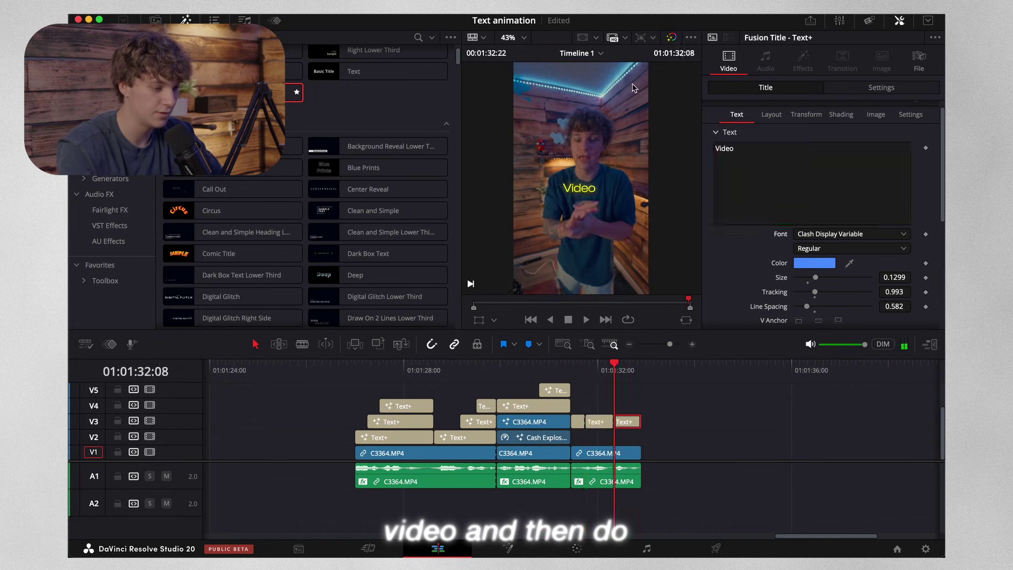
pyautogui.tripleClick(789, 167)
pyautogui.write('E')
# Play back the "Slide down" and "Slide down glitch" example titles on V1 to examine their animations
pyautogui.click(640, 364)
pyautogui.click(628, 344)
pyautogui.click(629, 344)
pyautogui.click(629, 344)
pyautogui.click(628, 344)
pyautogui.click(616, 425)
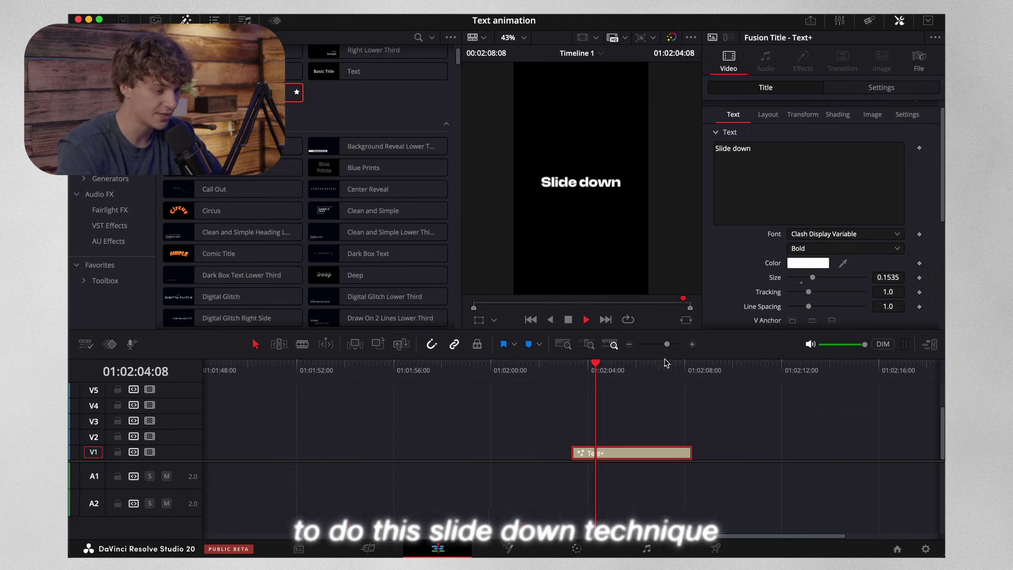
pyautogui.press('space')
pyautogui.click(631, 344)
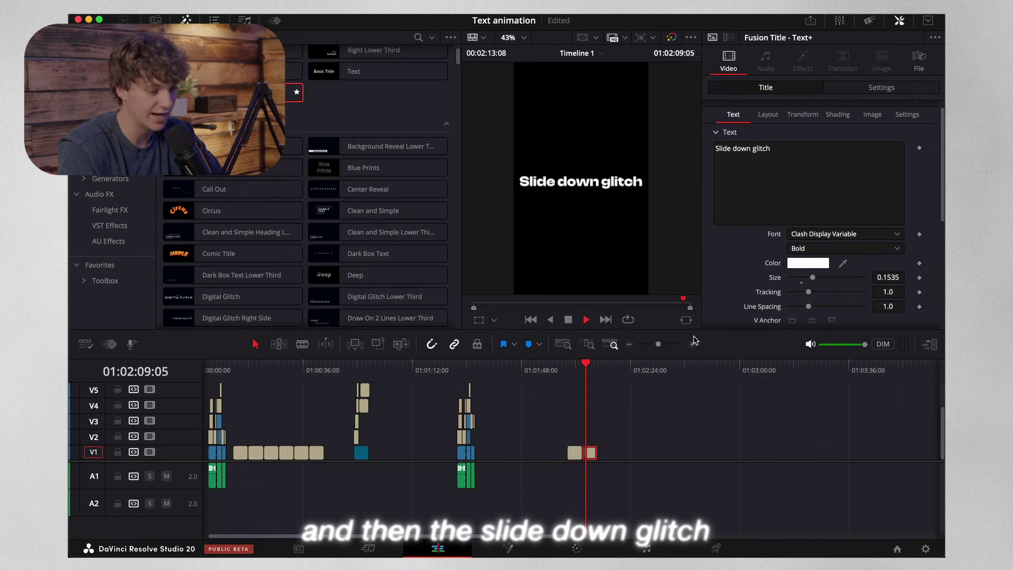
pyautogui.click(693, 344)
pyautogui.press('space')
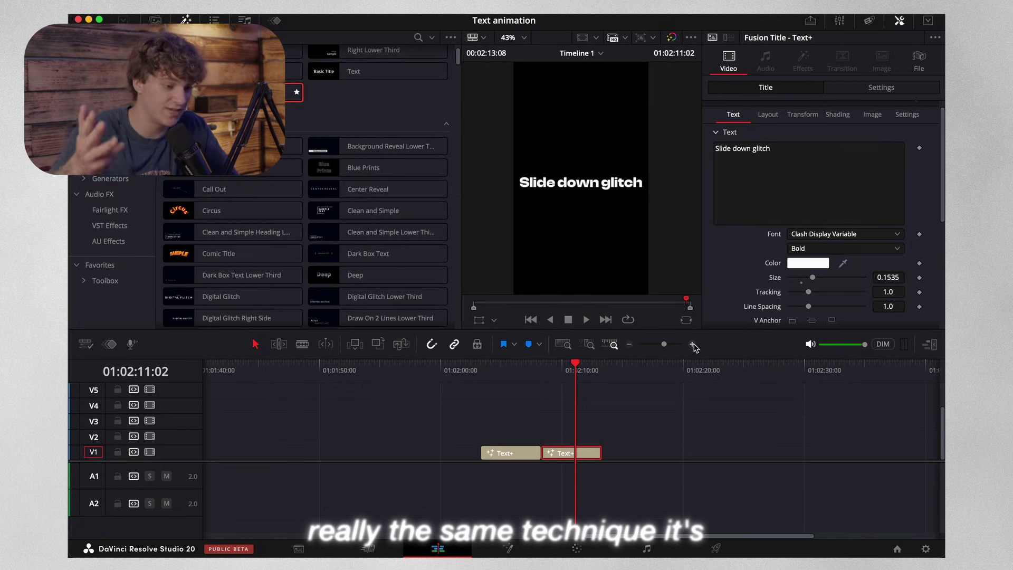
# Add a Text+ title on V1 at 01:02:17:13 in the Clash Display Variable font with size 0.1614
pyautogui.click(574, 454)
pyautogui.click(631, 345)
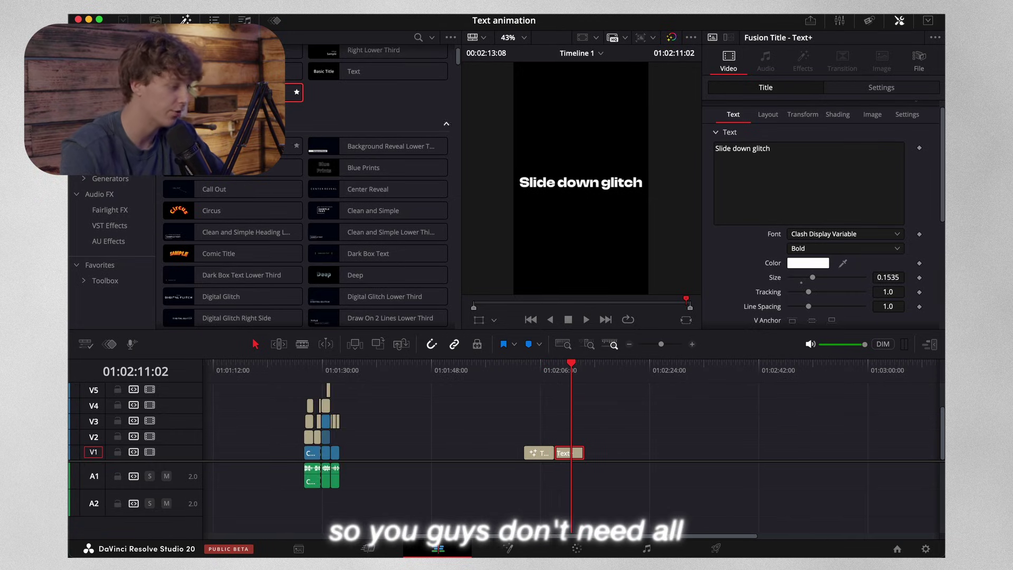
pyautogui.moveTo(237, 92); pyautogui.dragTo(610, 459)
pyautogui.click(614, 369)
pyautogui.click(692, 344)
pyautogui.click(625, 453)
pyautogui.click(811, 235)
pyautogui.click(829, 364)
pyautogui.moveTo(807, 277); pyautogui.dragTo(825, 281)
# Change the new title's text to "SLIDE DOWN" and set its weight to Bold
pyautogui.click(840, 158)
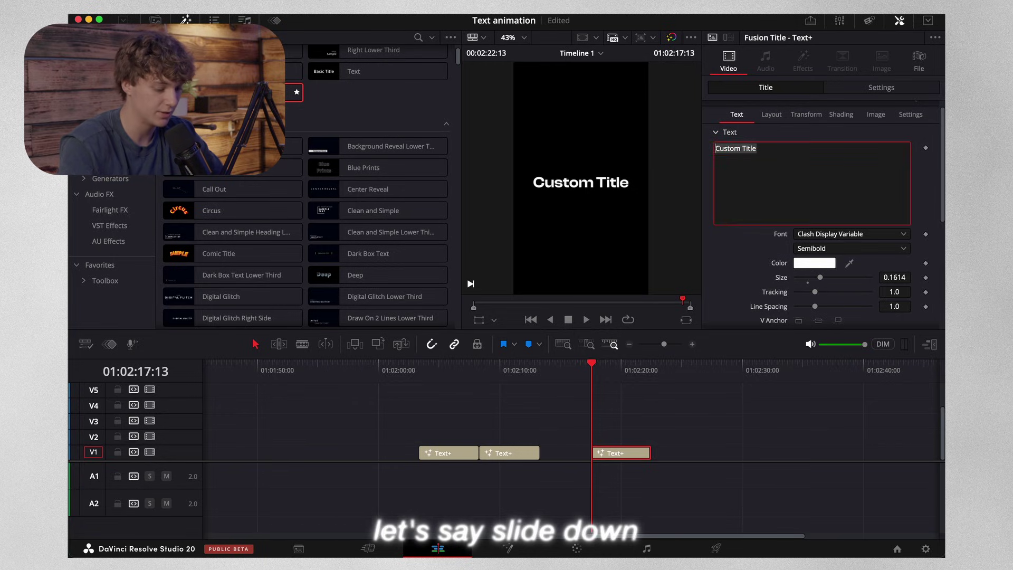
pyautogui.press('super+a')
pyautogui.write('SLICDED')
pyautogui.press('BackSpace')
pyautogui.press('BackSpace')
pyautogui.press('BackSpace')
pyautogui.press('BackSpace')
pyautogui.write('DEW')
pyautogui.press('BackSpace')
pyautogui.write('DOWN')
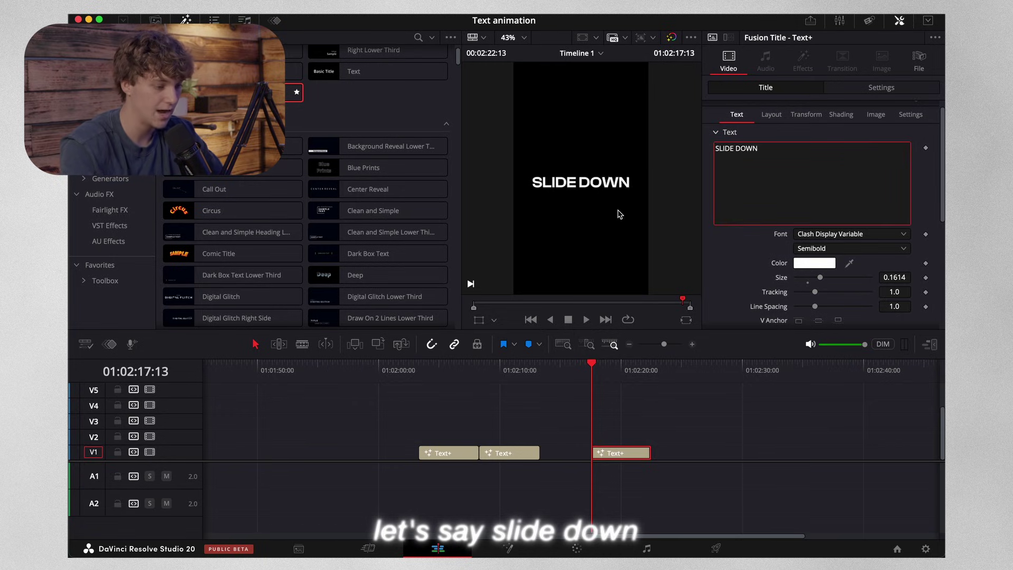
pyautogui.click(813, 247)
pyautogui.click(807, 329)
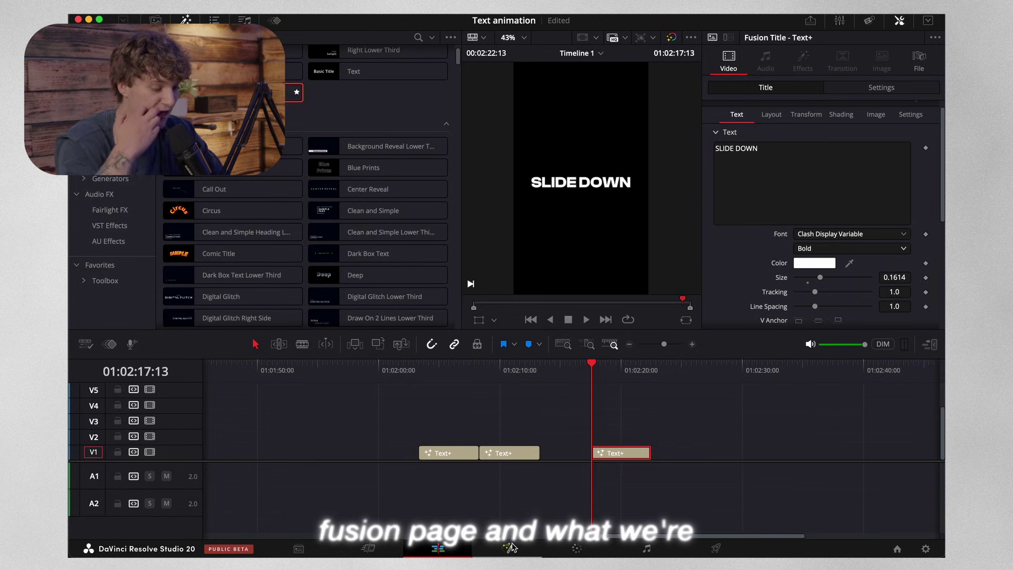
# Open the "SLIDE DOWN" title in Fusion and insert a Transform node between Template and MediaOut1
pyautogui.click(508, 547)
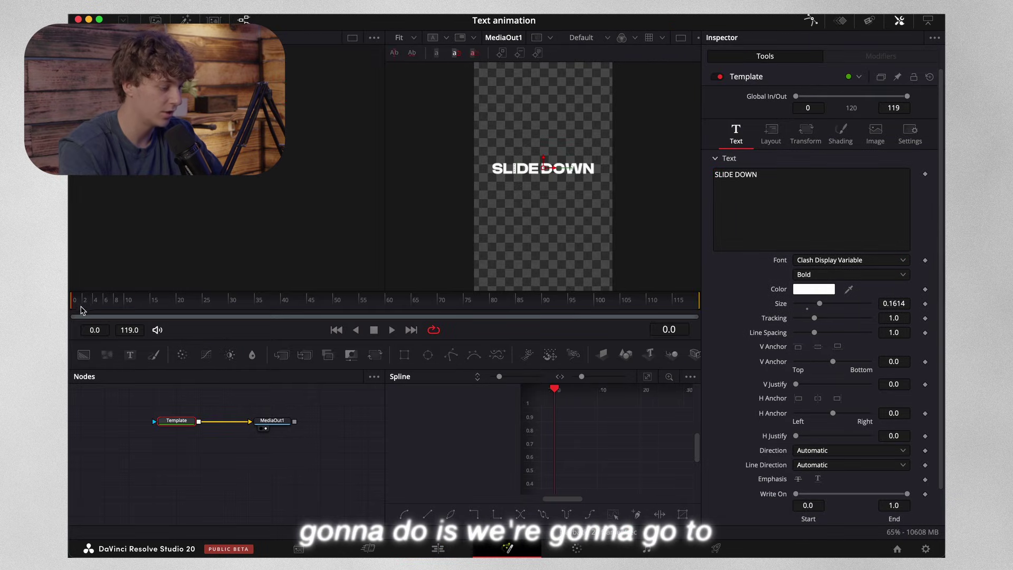
pyautogui.hotkey('shift', 'space')
pyautogui.write('trans')
pyautogui.press('Return')
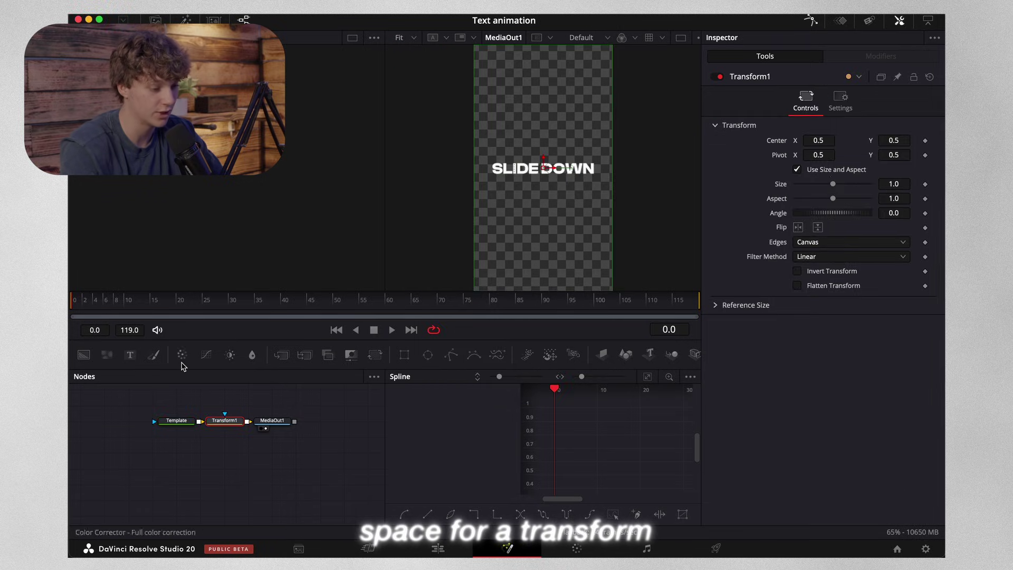
# Keyframe the Transform node's Center Y at 0.653 on frame 0 and 0.5 on frame 30
pyautogui.moveTo(892, 140); pyautogui.dragTo(930, 140)
pyautogui.moveTo(544, 132); pyautogui.dragTo(544, 130)
pyautogui.click(925, 141)
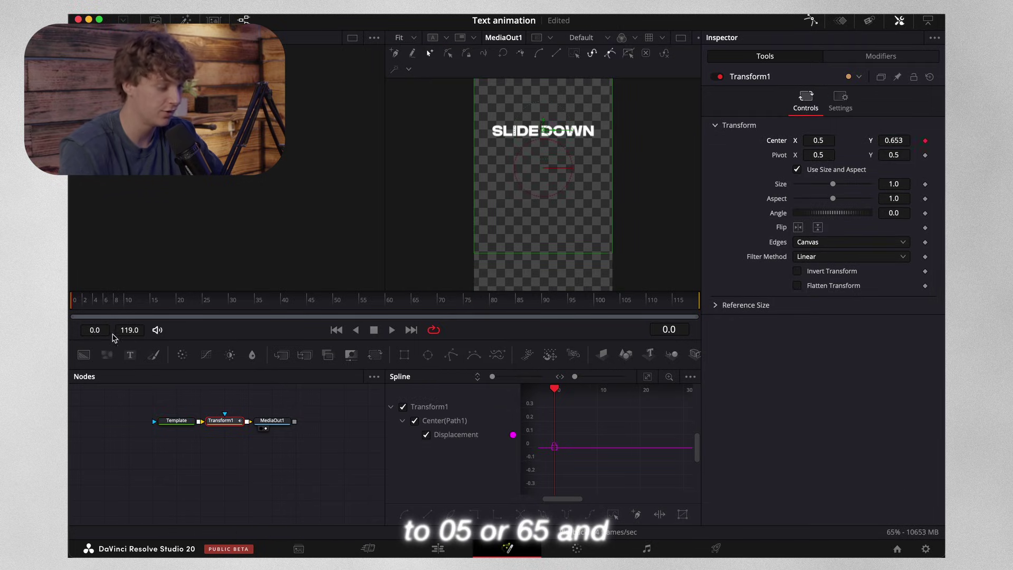
pyautogui.moveTo(82, 305); pyautogui.dragTo(232, 305)
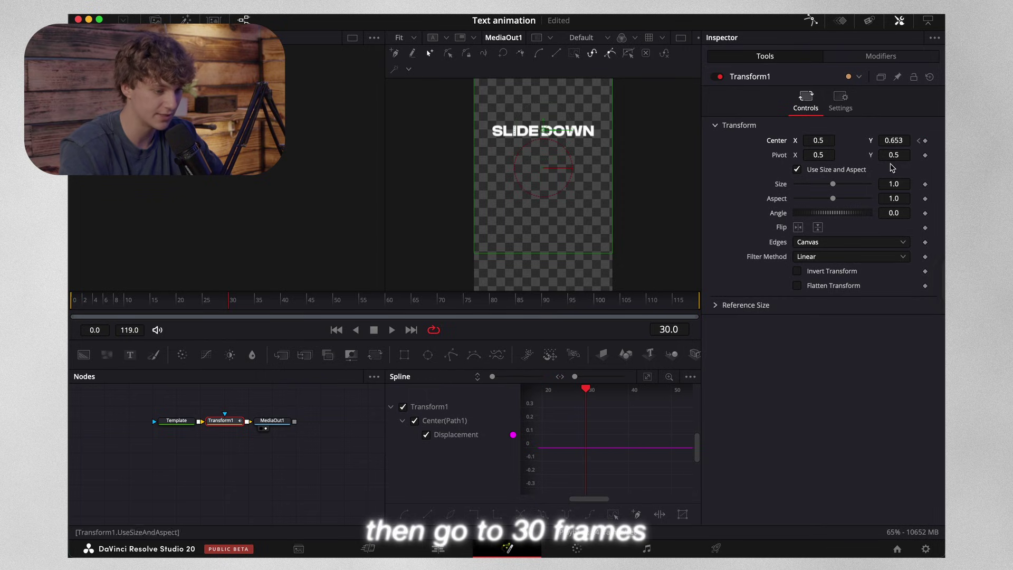
pyautogui.write('0.5')
pyautogui.press('Tab')
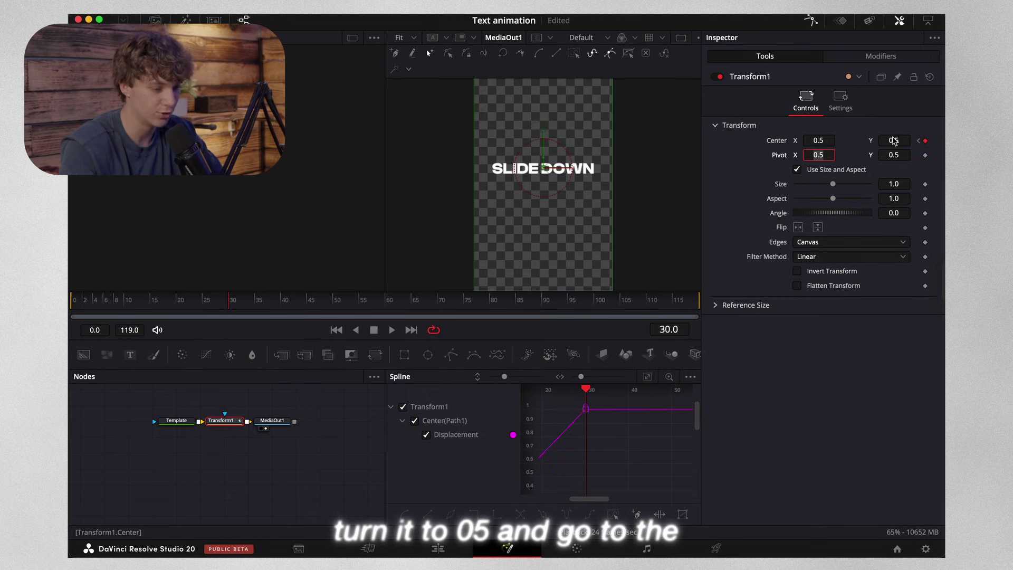
# Enable motion blur on the Transform node with quality 10 and shutter angle 360
pyautogui.click(840, 101)
pyautogui.click(796, 247)
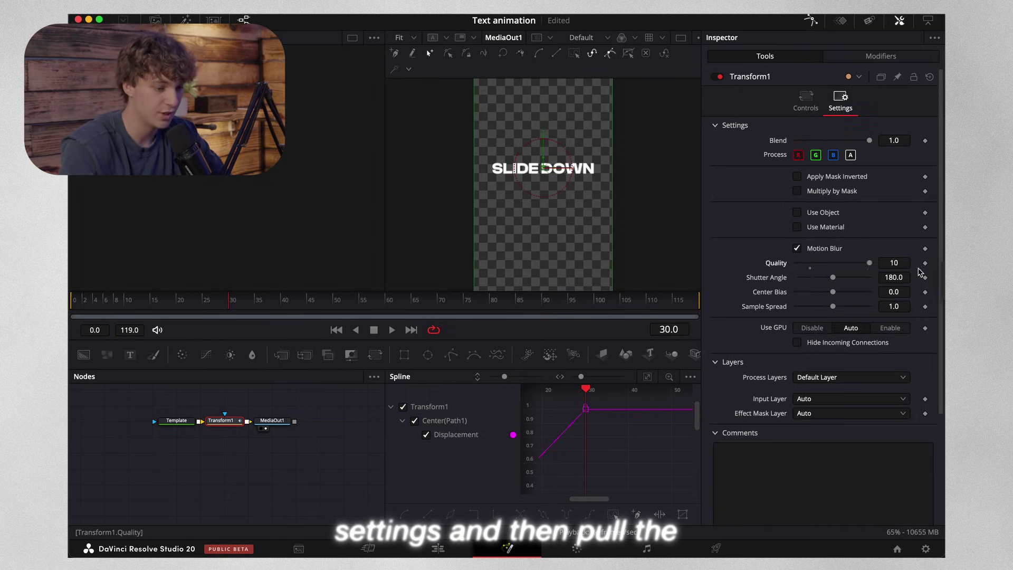
# Apply Out Cubic easing to all displacement keyframes of the Transform node and play back the slide-down
pyautogui.click(652, 376)
pyautogui.press('super+a')
pyautogui.rightClick(662, 456)
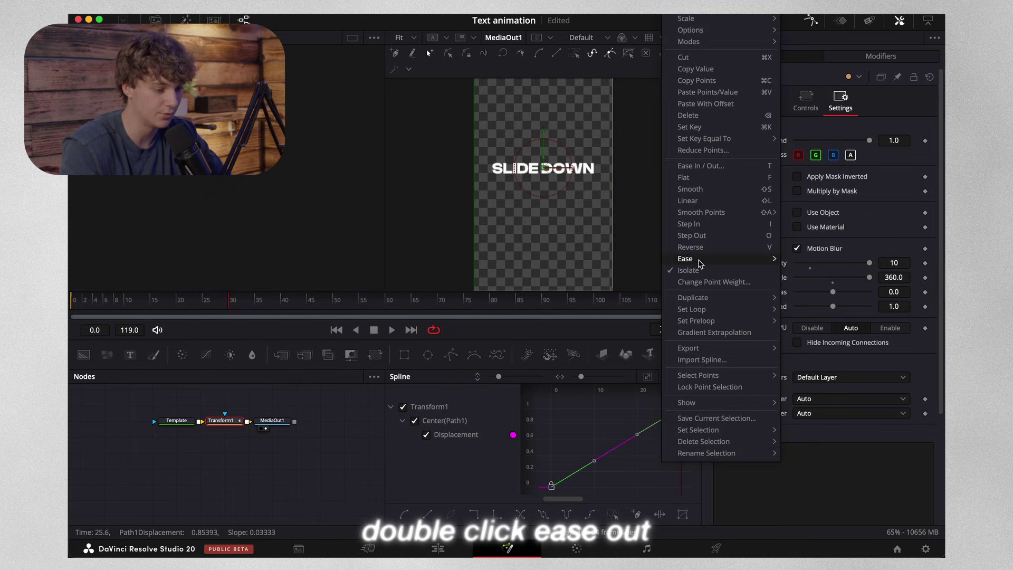
pyautogui.moveTo(739, 263)
pyautogui.click(808, 282)
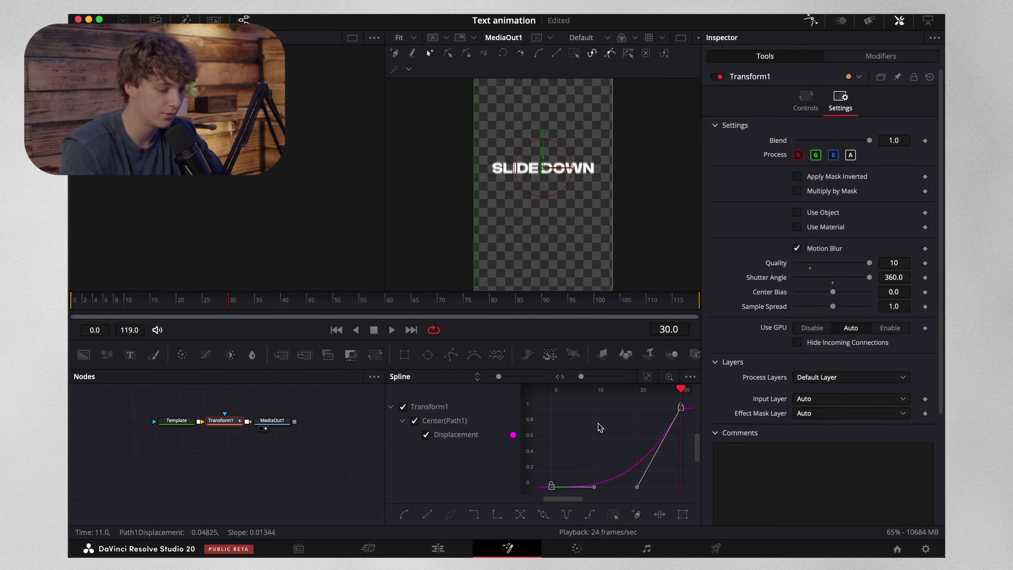
pyautogui.rightClick(599, 426)
pyautogui.moveTo(640, 262)
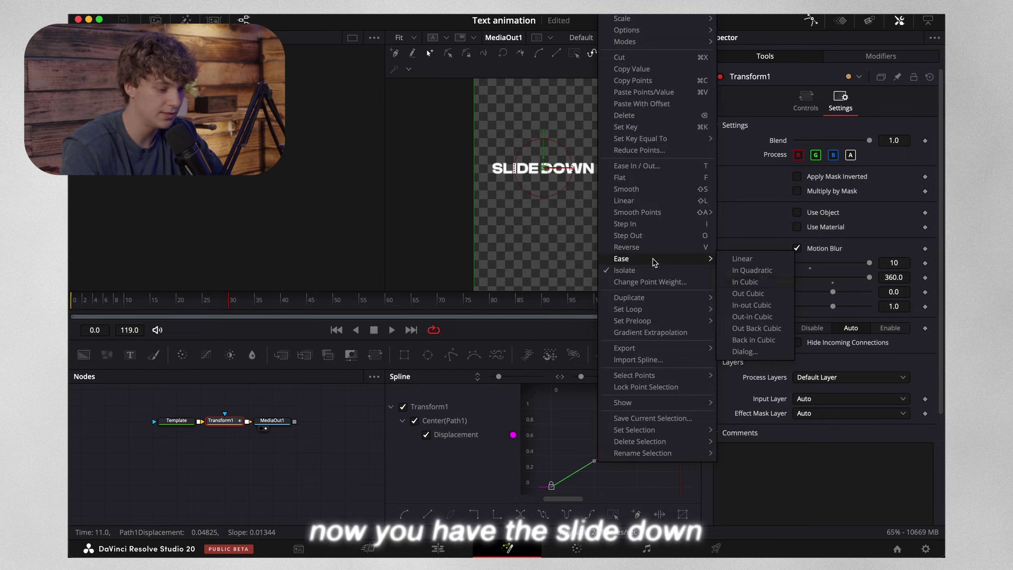
pyautogui.click(755, 298)
pyautogui.press('space')
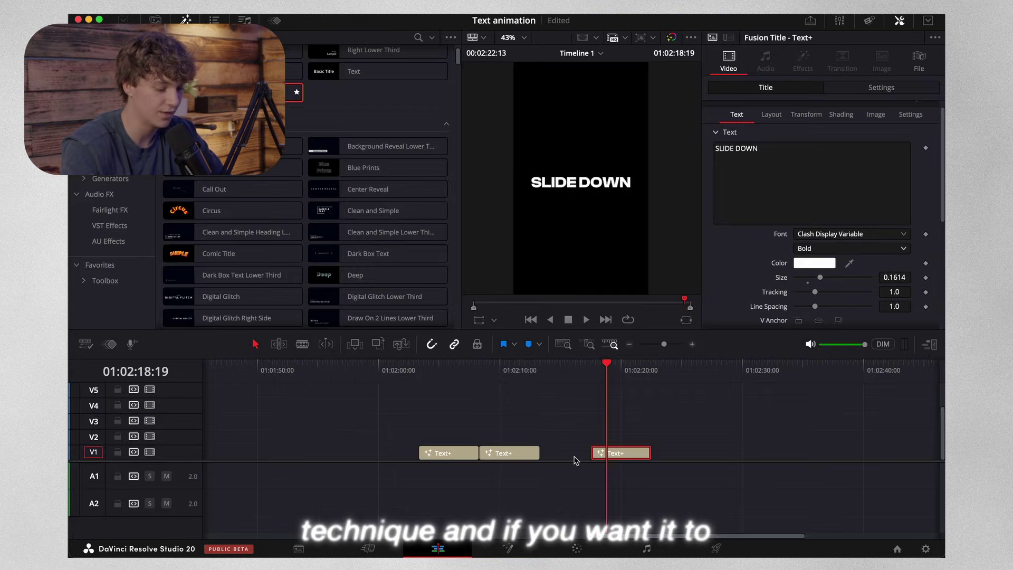
# Duplicate the "SLIDE DOWN" title further along V1 to start at 01:02:24:11
pyautogui.scroll(3, 574, 456)
pyautogui.keyDown('shift'); pyautogui.scroll(2, 590, 447); pyautogui.keyUp('shift')
pyautogui.moveTo(594, 432); pyautogui.dragTo(697, 460)
pyautogui.keyDown('shift'); pyautogui.scroll(-4, 597, 433); pyautogui.keyUp('shift')
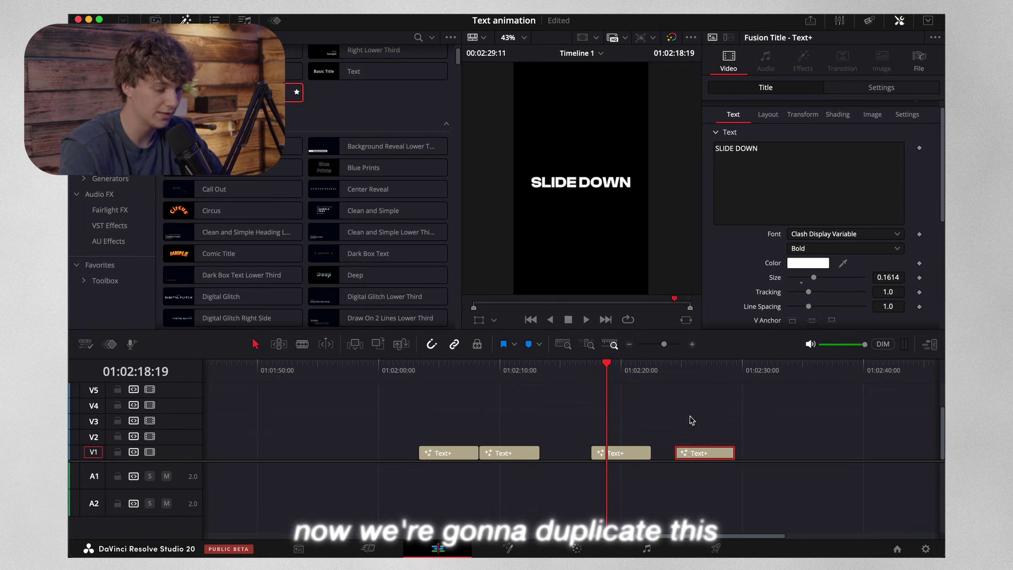
# Keyframe the duplicate title's shading opacity alternating between 0.0 and 1.0 over its first frames, starting with 0.0 at 01:02:24:11
pyautogui.click(679, 370)
pyautogui.keyDown('shift'); pyautogui.scroll(4, 707, 417); pyautogui.keyUp('shift')
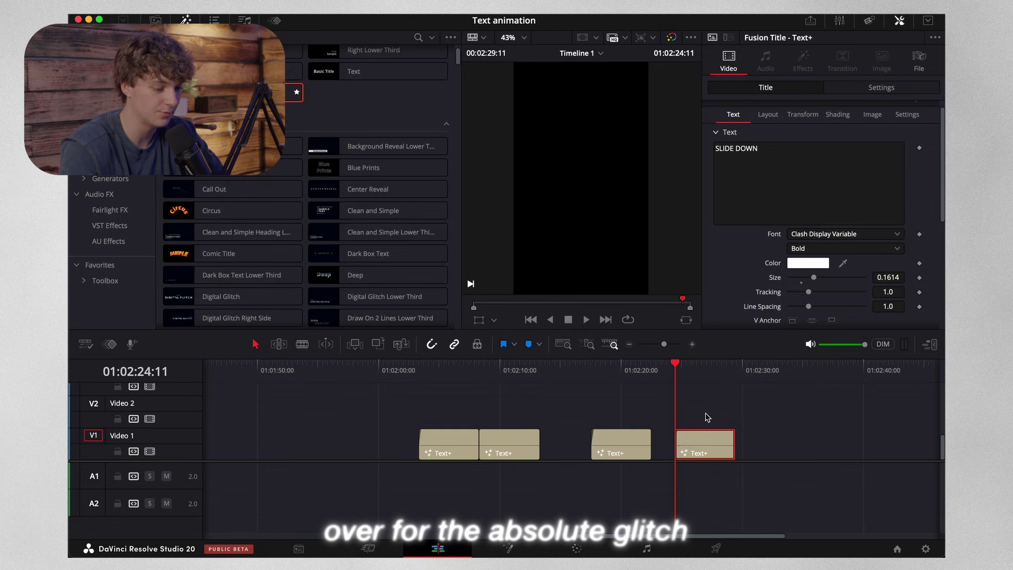
pyautogui.keyDown('shift'); pyautogui.scroll(-4, 686, 446); pyautogui.keyUp('shift')
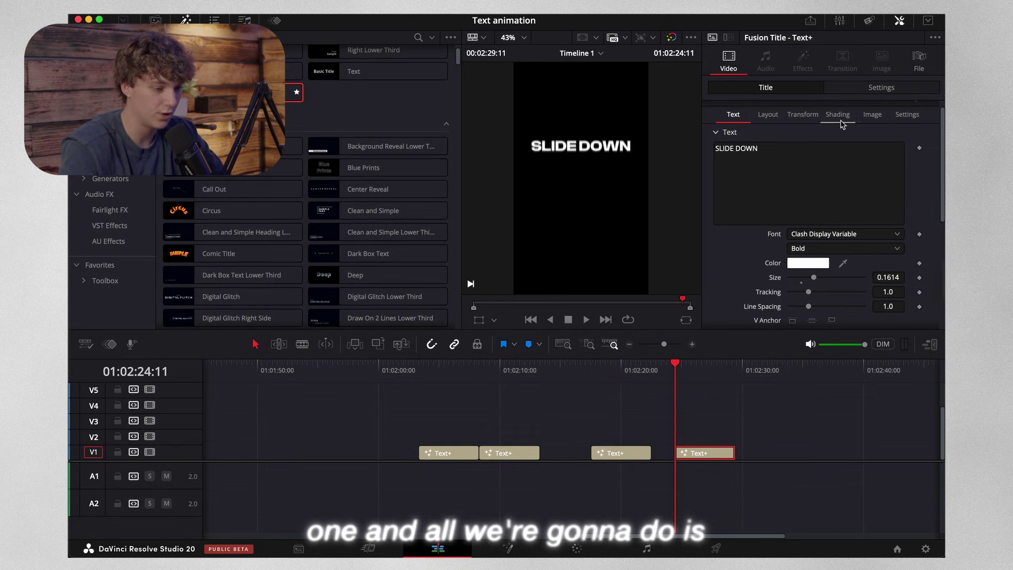
pyautogui.click(841, 119)
pyautogui.moveTo(869, 226); pyautogui.dragTo(698, 228)
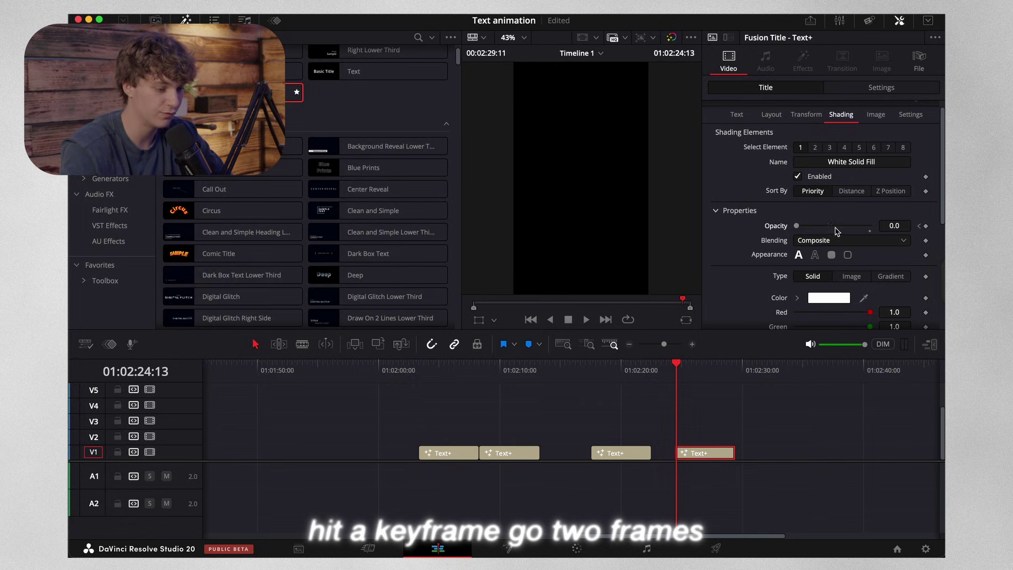
pyautogui.moveTo(796, 226); pyautogui.dragTo(902, 231)
pyautogui.press('Right')
pyautogui.press('Right')
pyautogui.press('Right')
pyautogui.press('Right')
pyautogui.press('Right')
pyautogui.press('Right')
pyautogui.press('Right')
pyautogui.press('Right')
pyautogui.press('Right')
pyautogui.press('Right')
pyautogui.press('Right')
# Play back the glitching title from 01:02:24:11 and save the project
pyautogui.click(676, 366)
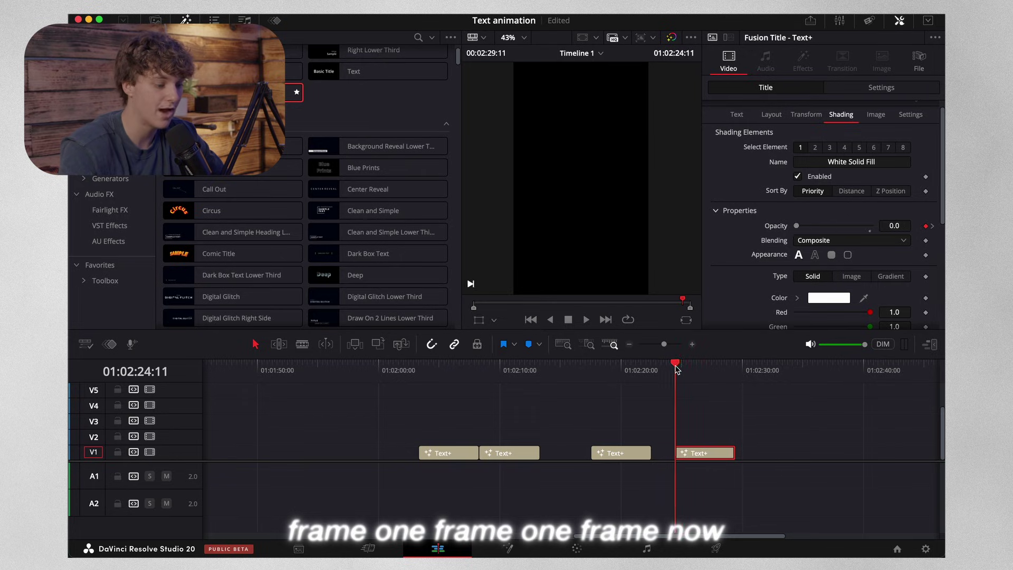
pyautogui.press('space')
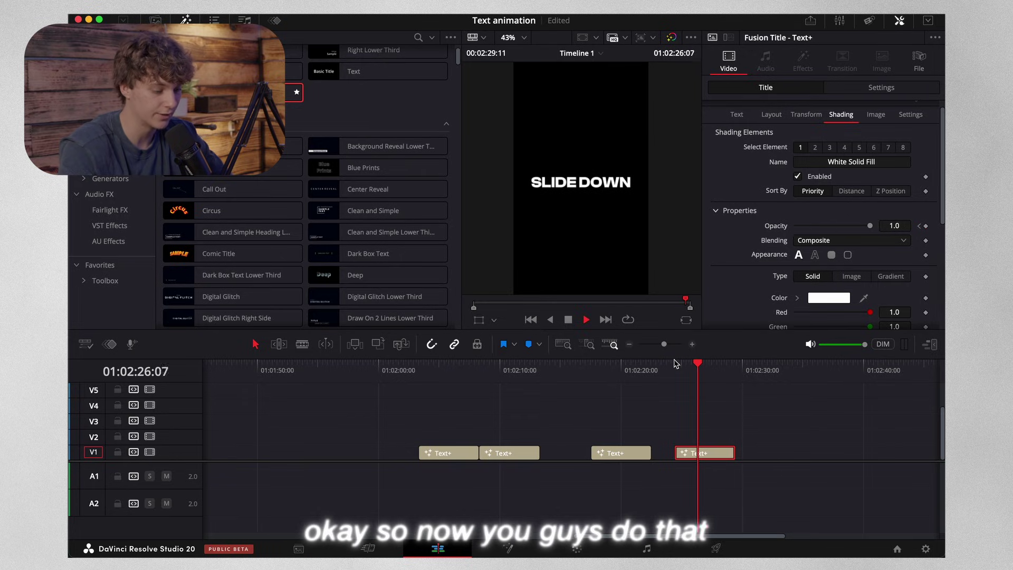
pyautogui.click(629, 344)
pyautogui.press('space')
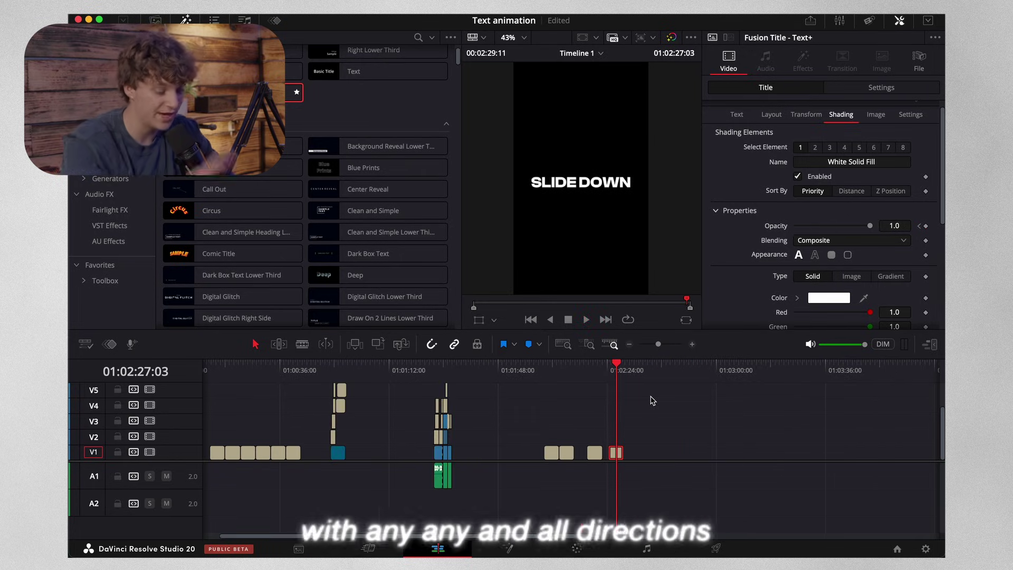
pyautogui.press('super+s')
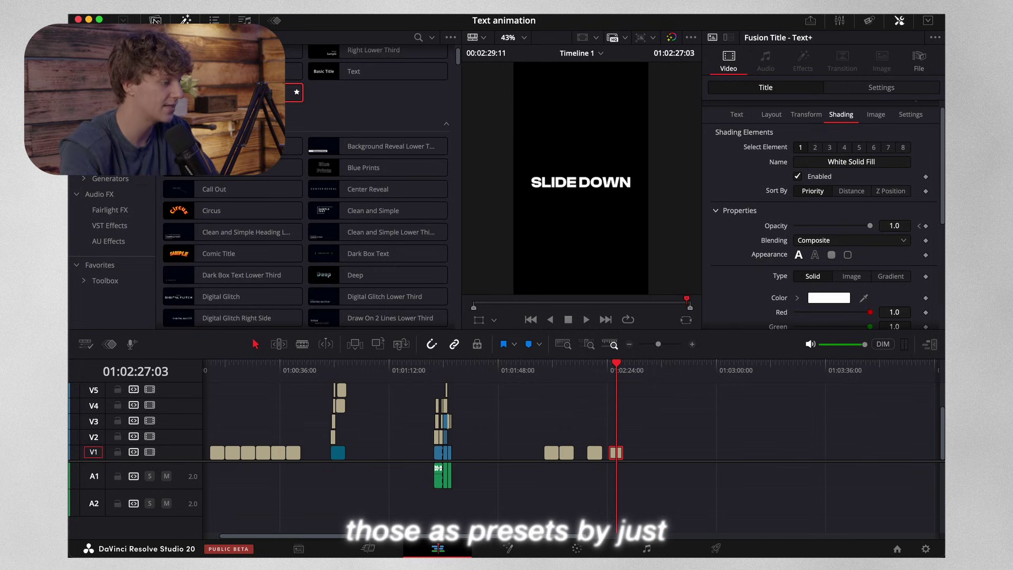
# Store the glitching "SLIDE DOWN" title as a reusable preset in the TEXT power bin
pyautogui.click(154, 21)
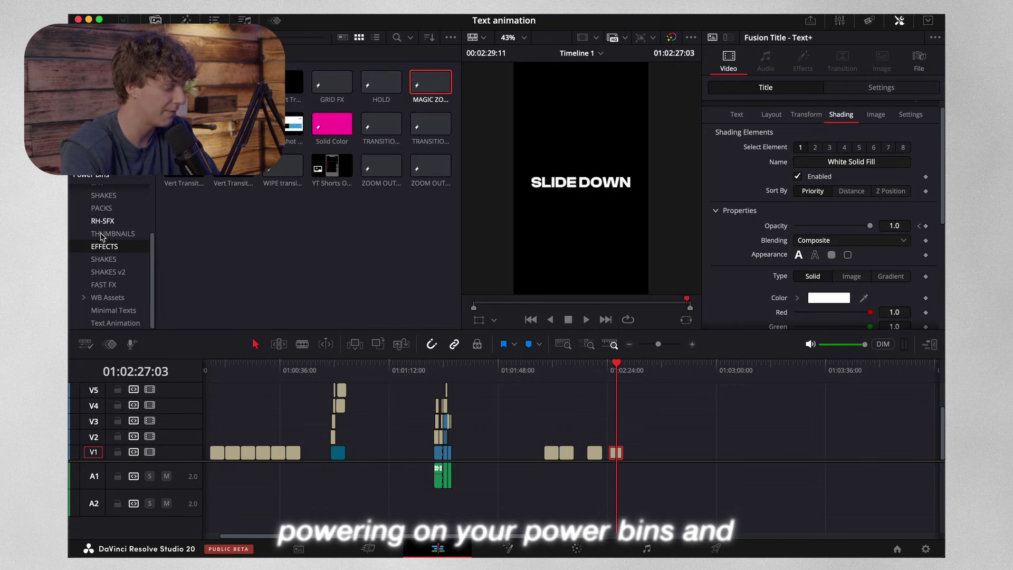
pyautogui.scroll(3, 97, 230)
pyautogui.click(99, 203)
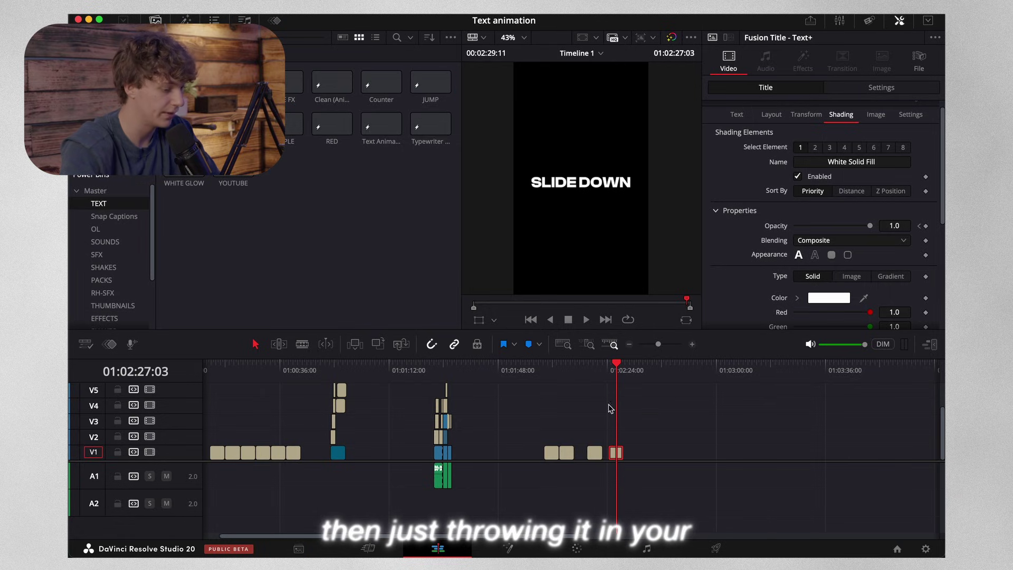
pyautogui.moveTo(259, 176); pyautogui.dragTo(294, 191)
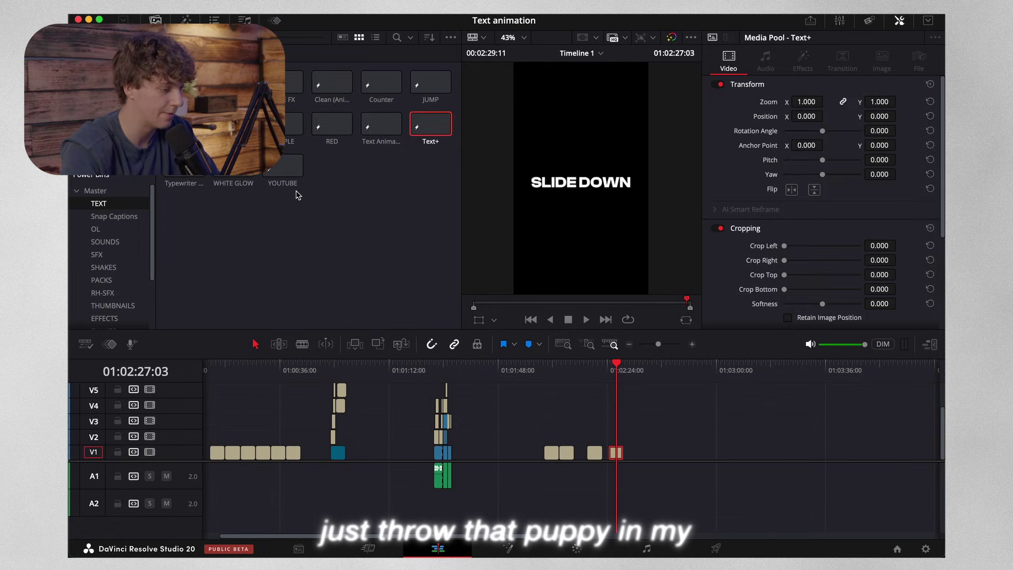
# Delete the Text+ preset from the TEXT power bin
pyautogui.click(437, 128)
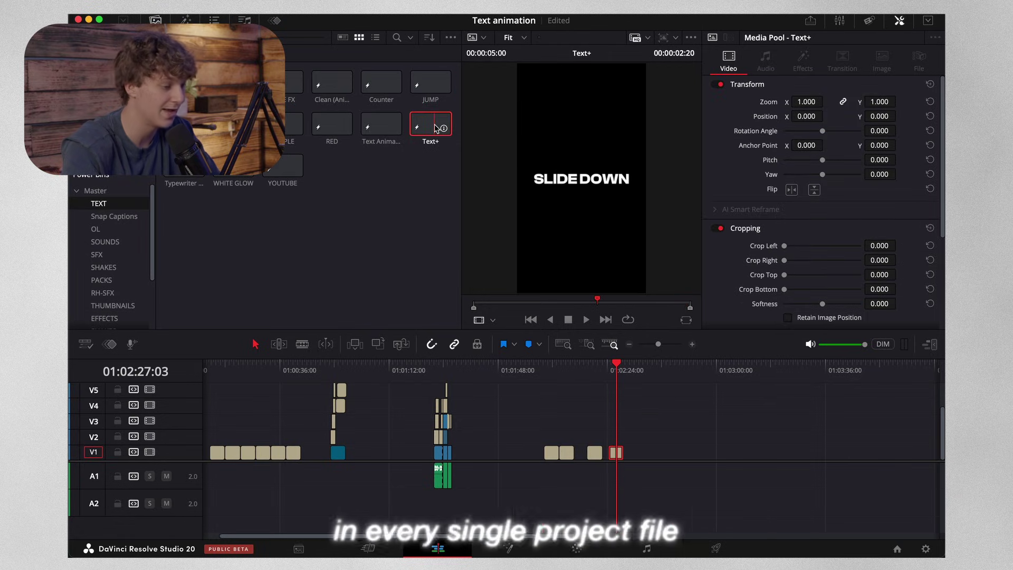
pyautogui.press('Delete')
pyautogui.click(594, 310)
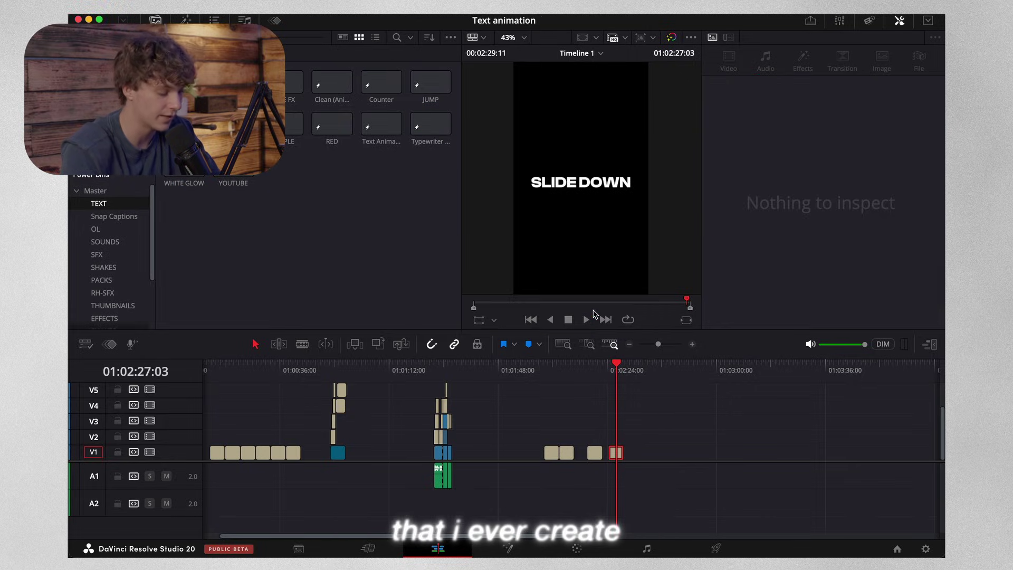